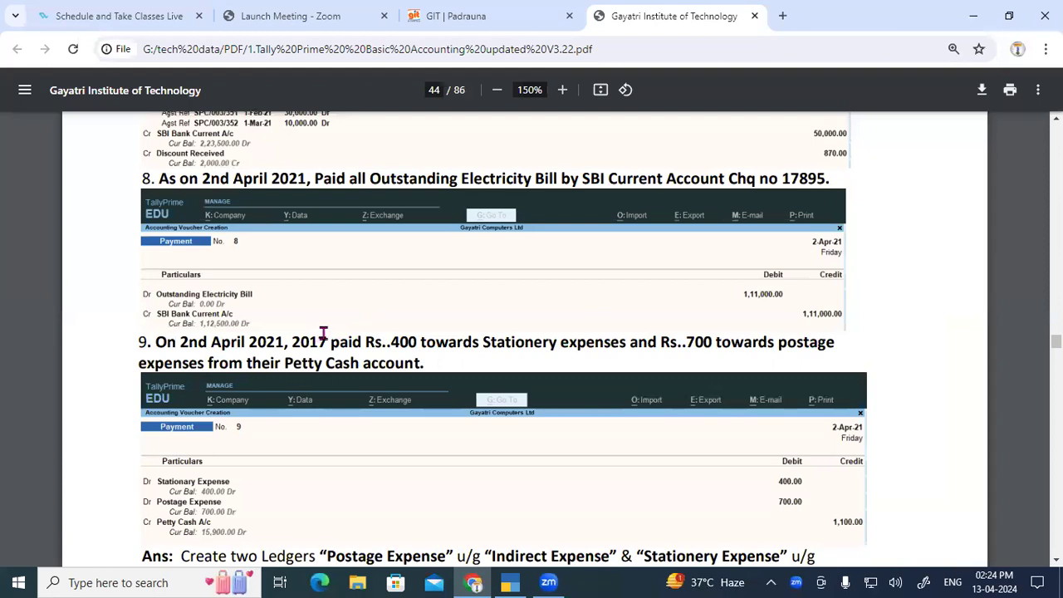
Step: Look back through the Tally notes from the Purchase Voucher heading to the Payment Voucher [F5] section on page 42
scroll(323, 332, down, 4)
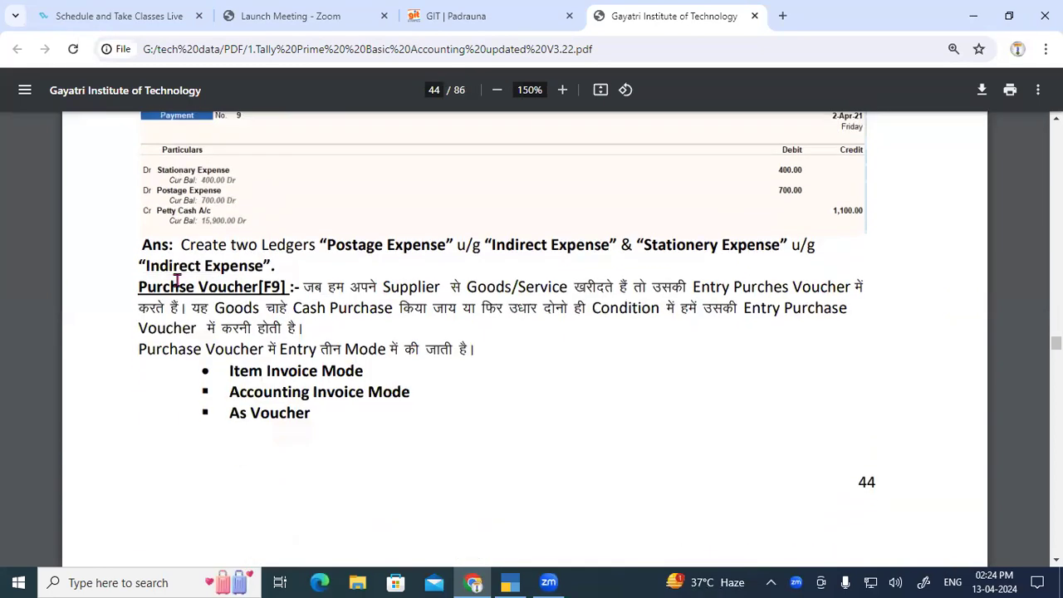
drag(136, 286, 294, 291)
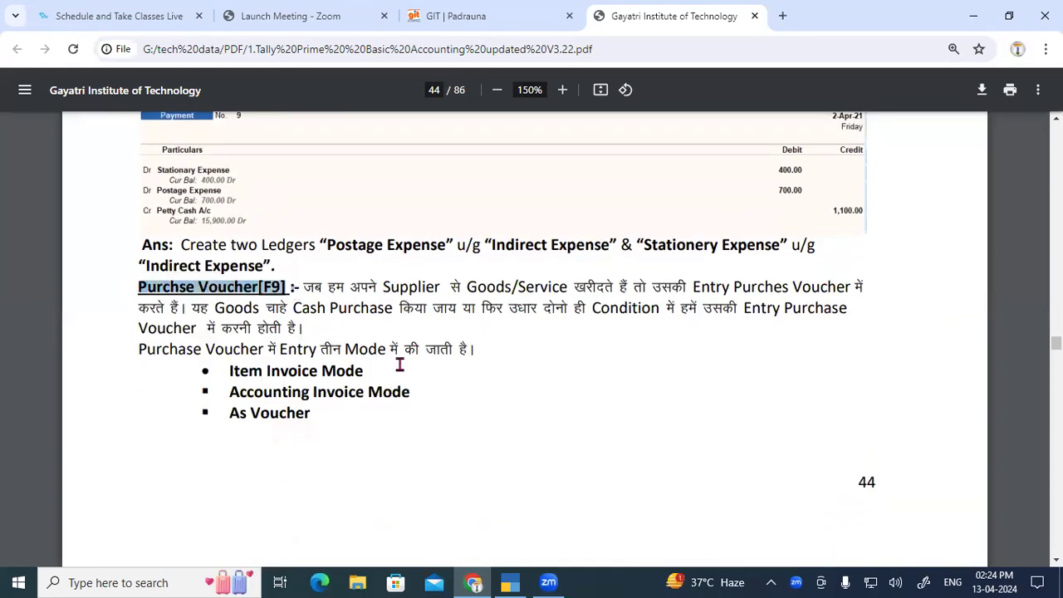
scroll(399, 360, up, 10)
scroll(400, 364, up, 7)
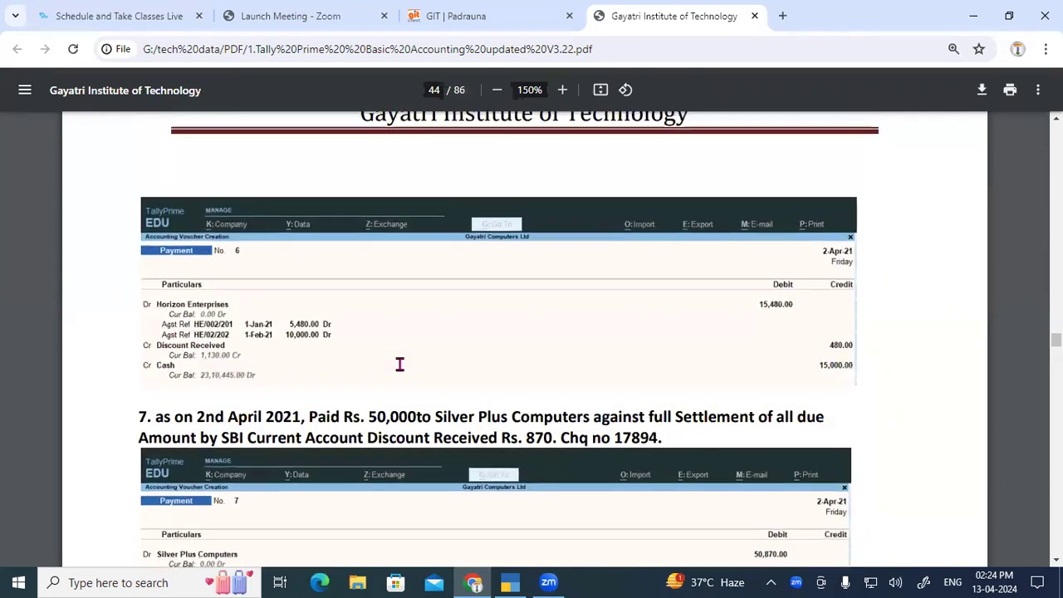
scroll(399, 364, up, 13)
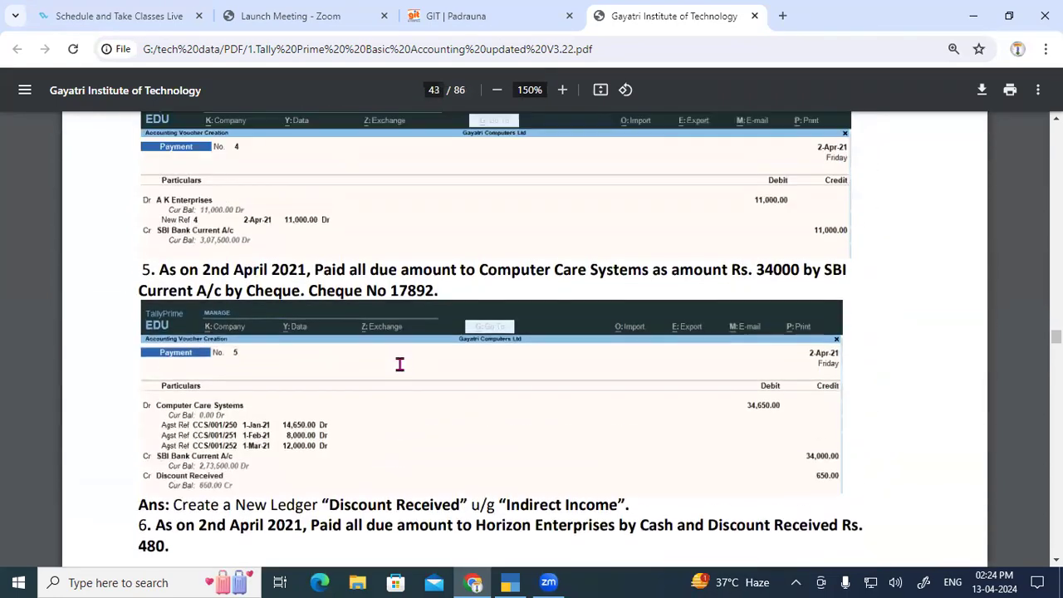
scroll(400, 364, up, 7)
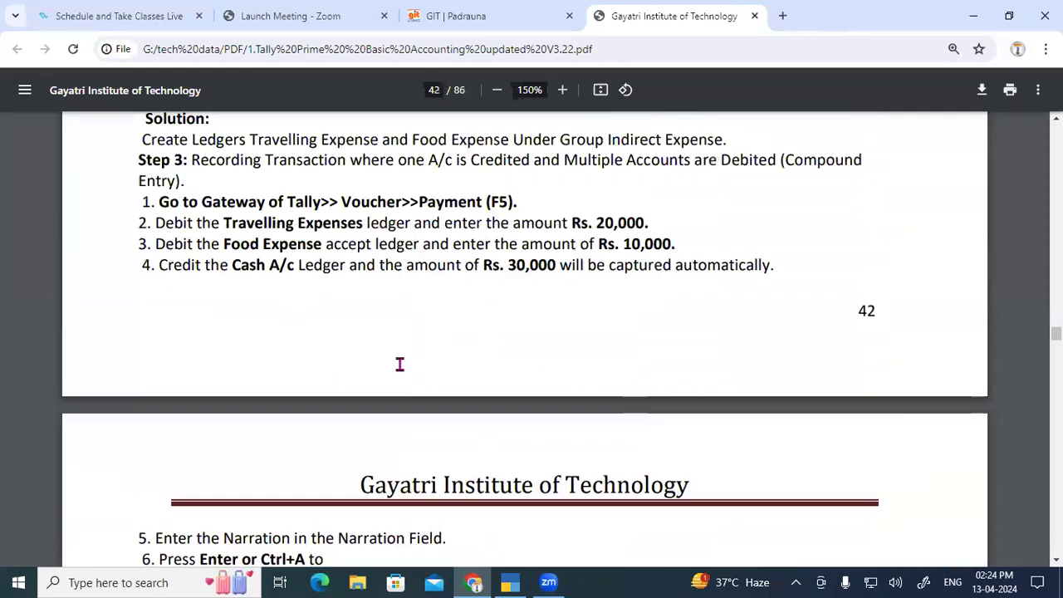
scroll(400, 364, up, 4)
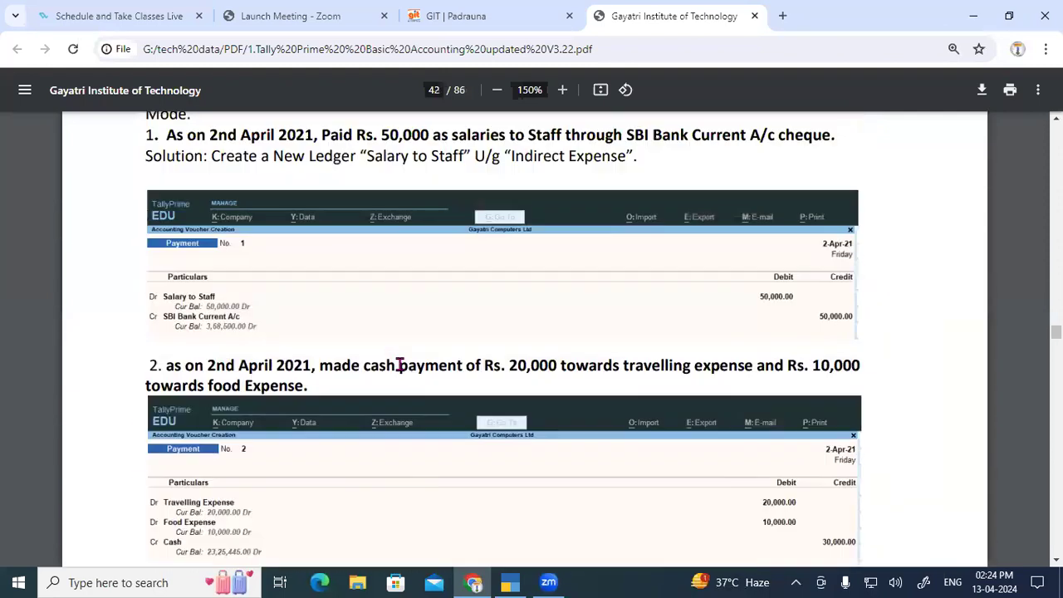
scroll(399, 364, up, 2)
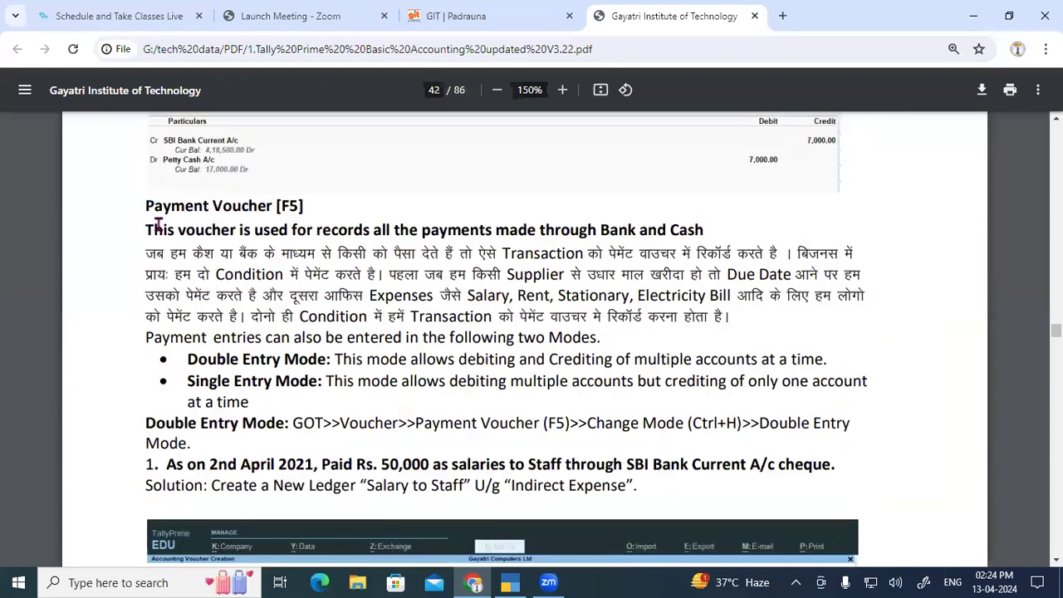
Step: Read the Payment Voucher definition, the Double Entry and Single Entry Mode descriptions, and the first payment examples in the notes
drag(146, 229, 304, 207)
scroll(325, 237, down, 2)
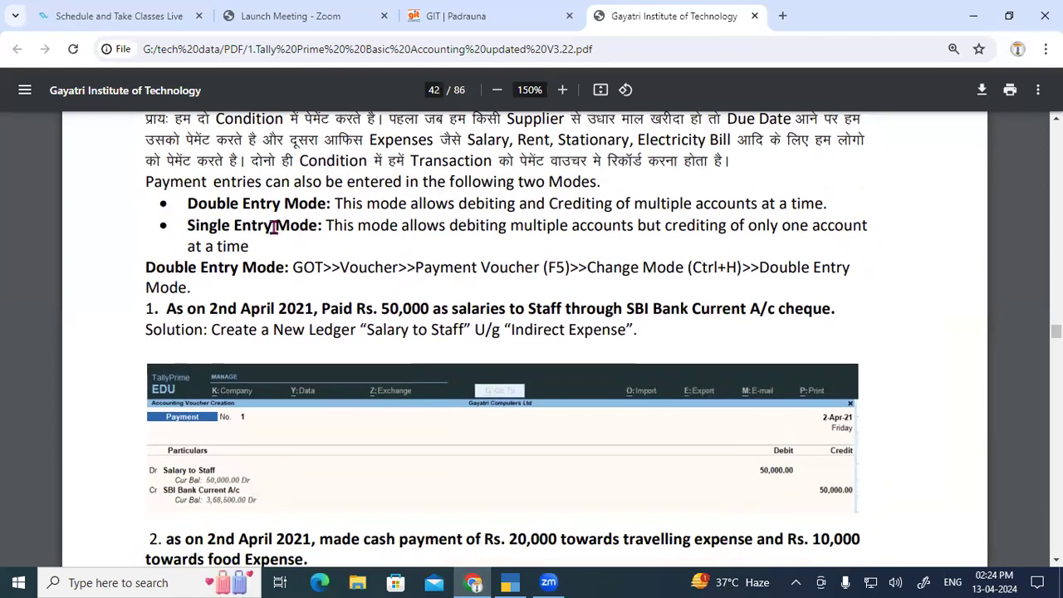
drag(199, 203, 319, 224)
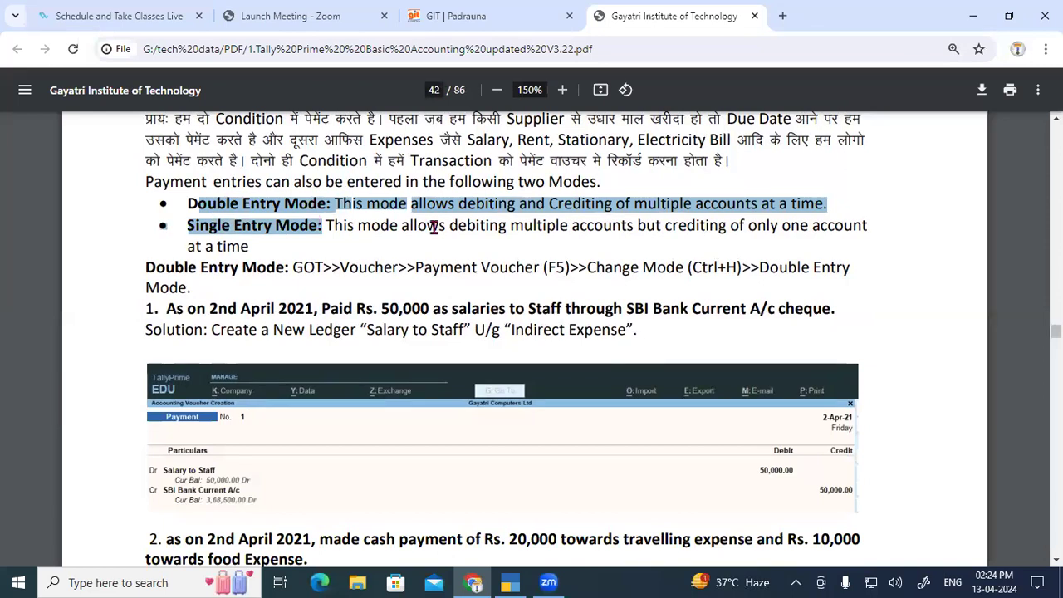
click(538, 208)
drag(198, 203, 431, 206)
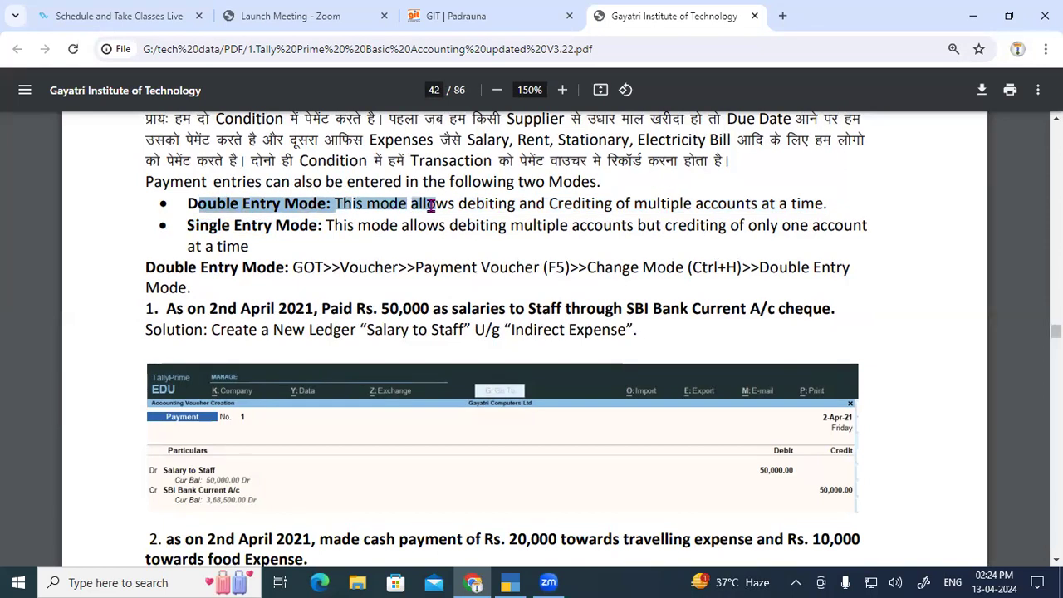
drag(189, 224, 665, 225)
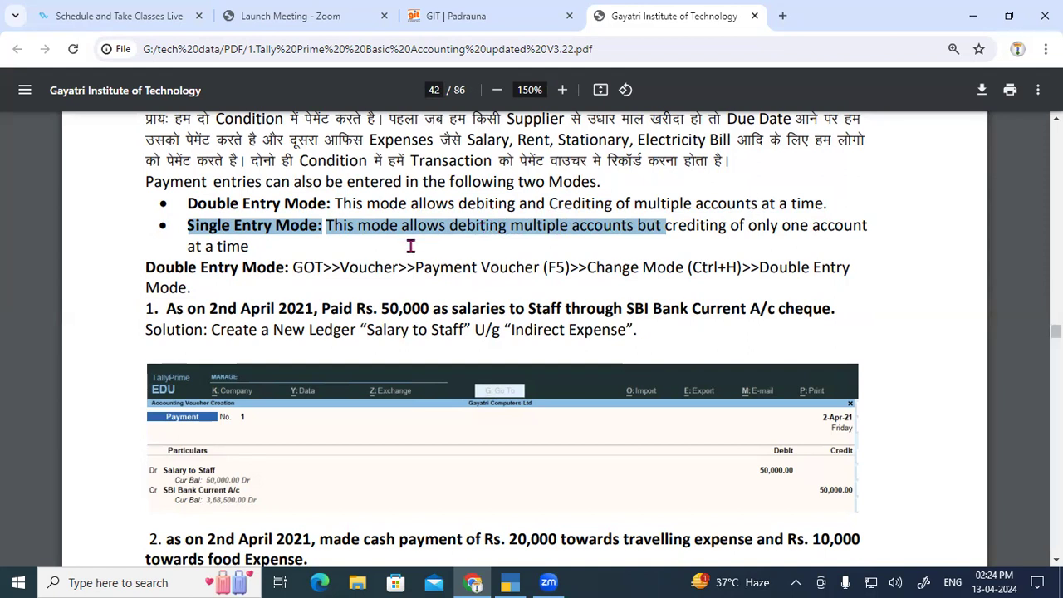
scroll(408, 241, down, 2)
scroll(252, 241, down, 7)
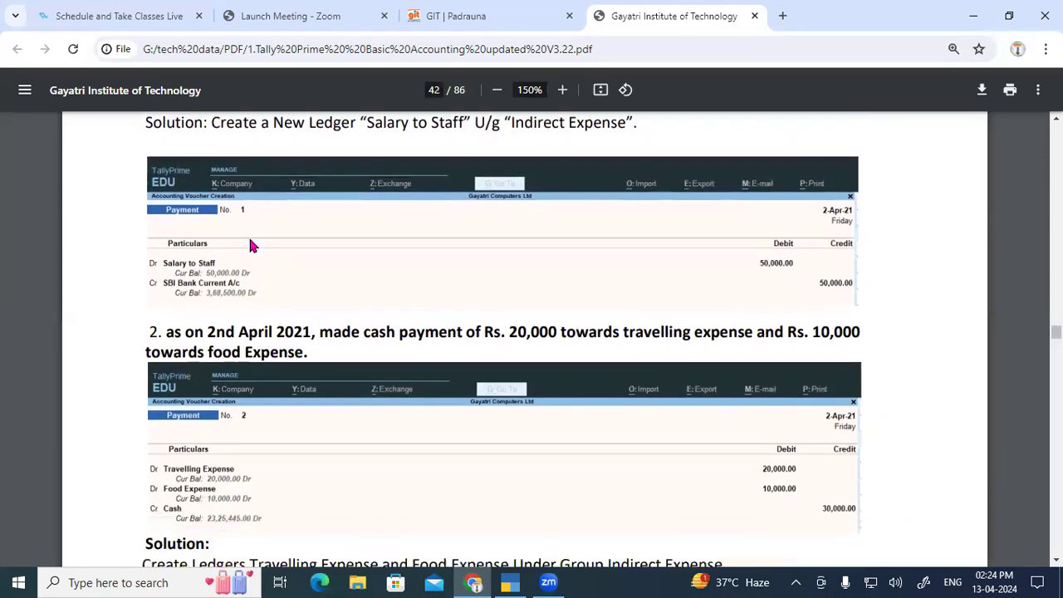
scroll(251, 250, down, 3)
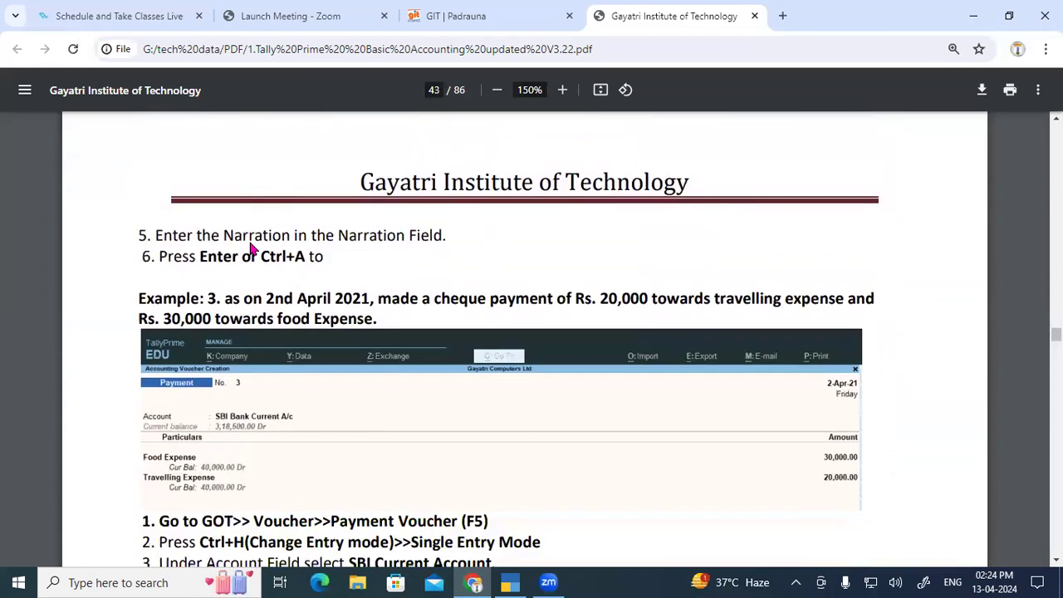
Step: Switch to TallyPrime and open the Day Book to examine the vouchers already recorded
click(510, 581)
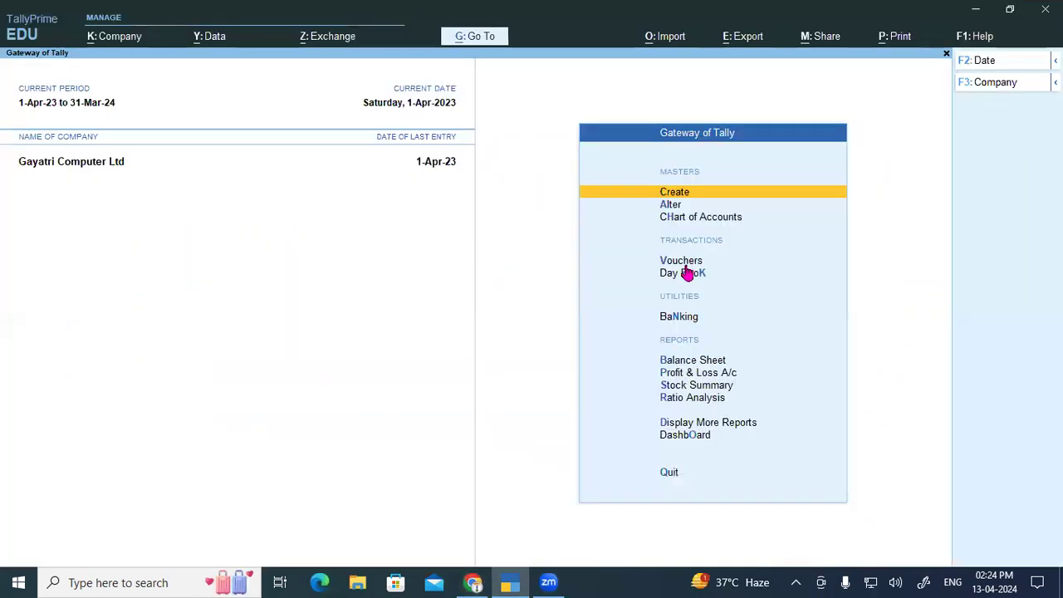
click(683, 274)
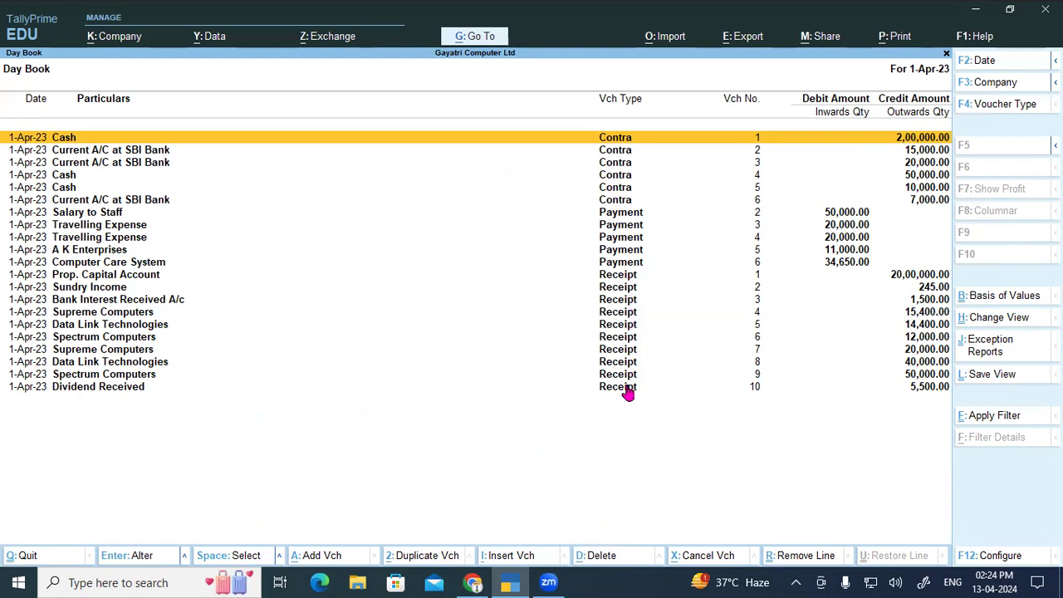
click(623, 226)
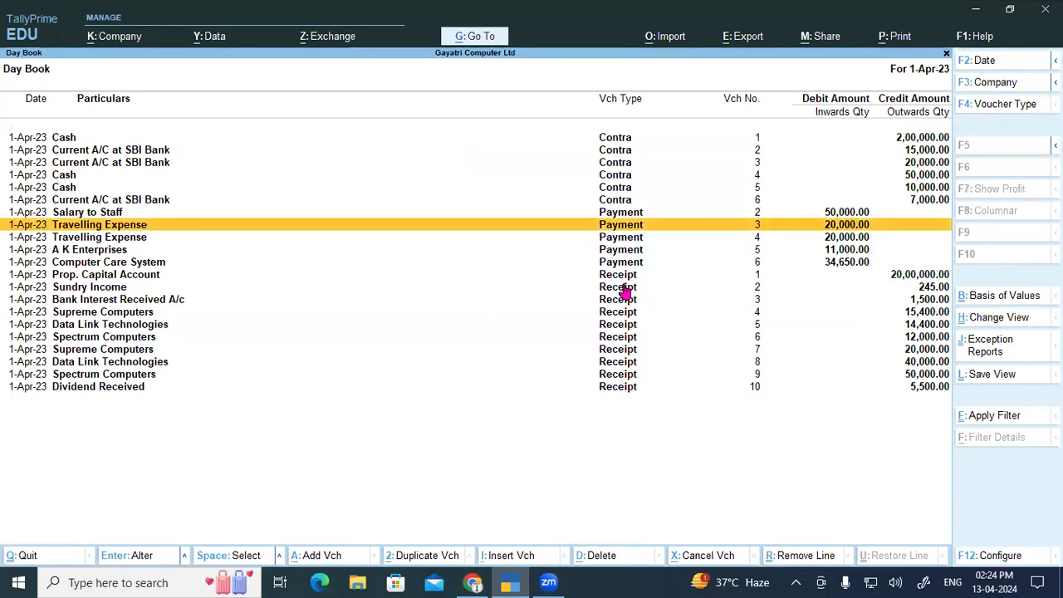
click(623, 290)
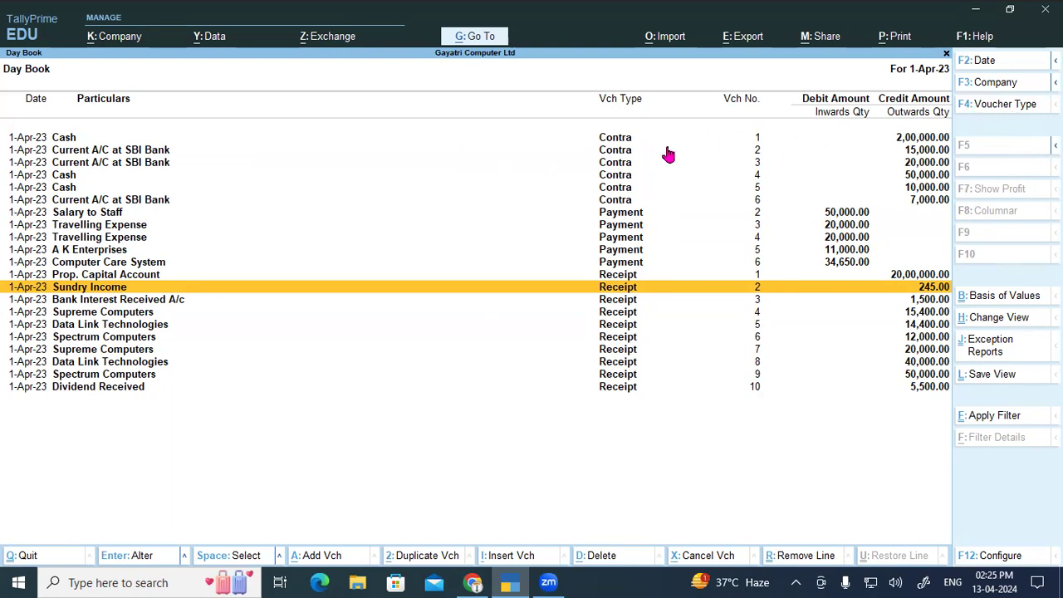
Step: Restrict the Day Book to the Payment voucher type
click(1005, 112)
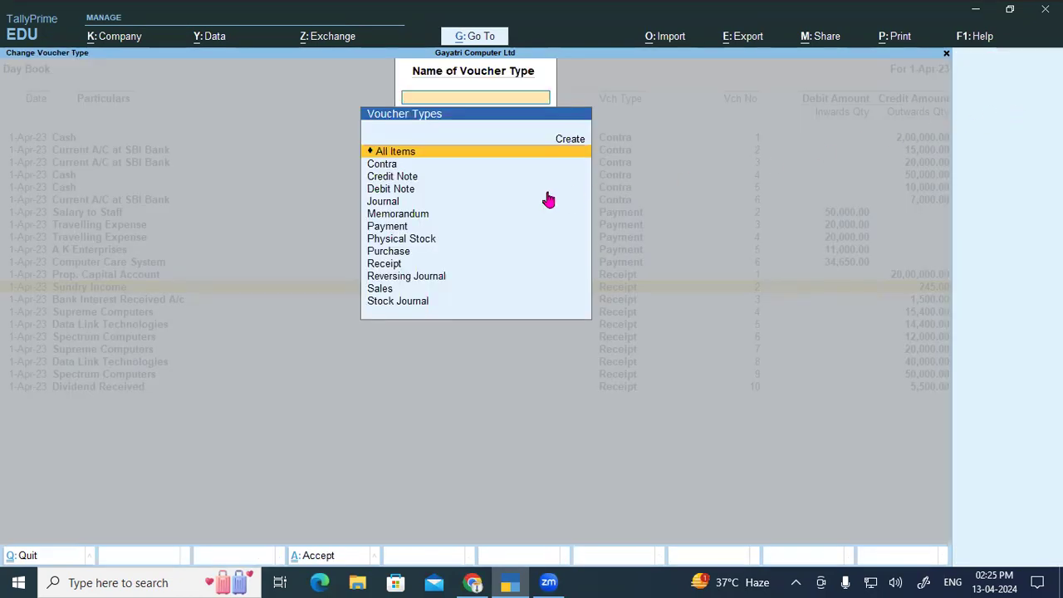
key(Down)
key(Down)
key(Down)
key(Down)
key(Down)
key(Down)
key(Down)
key(Down)
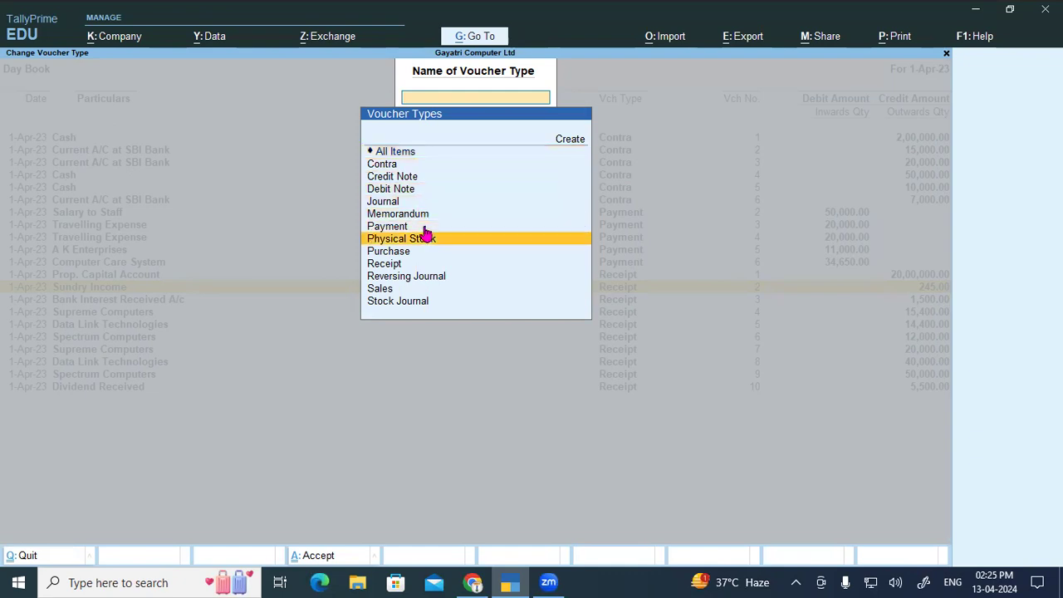
key(Up)
key(Up)
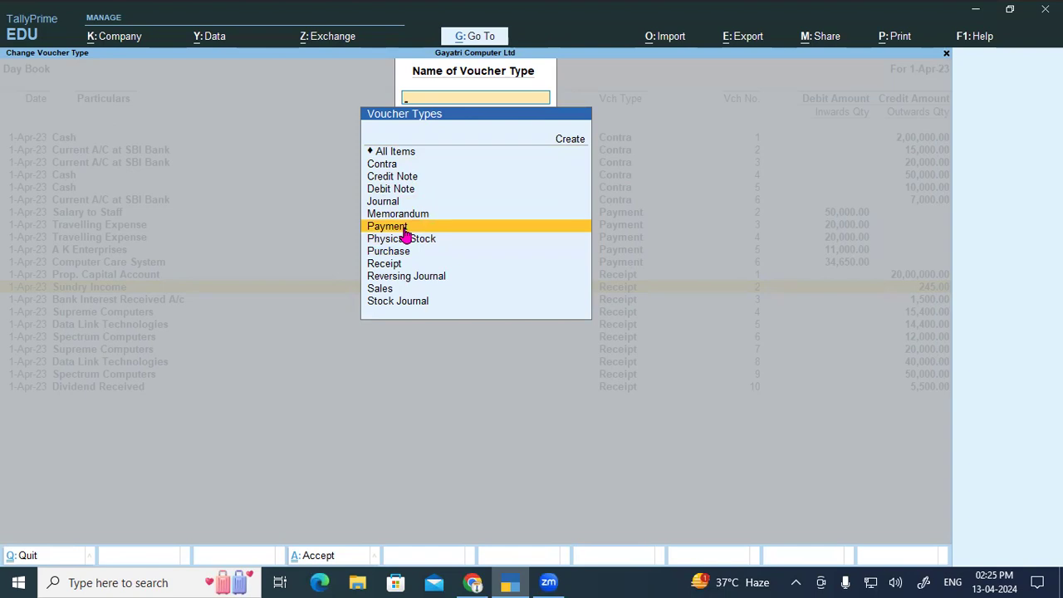
click(404, 230)
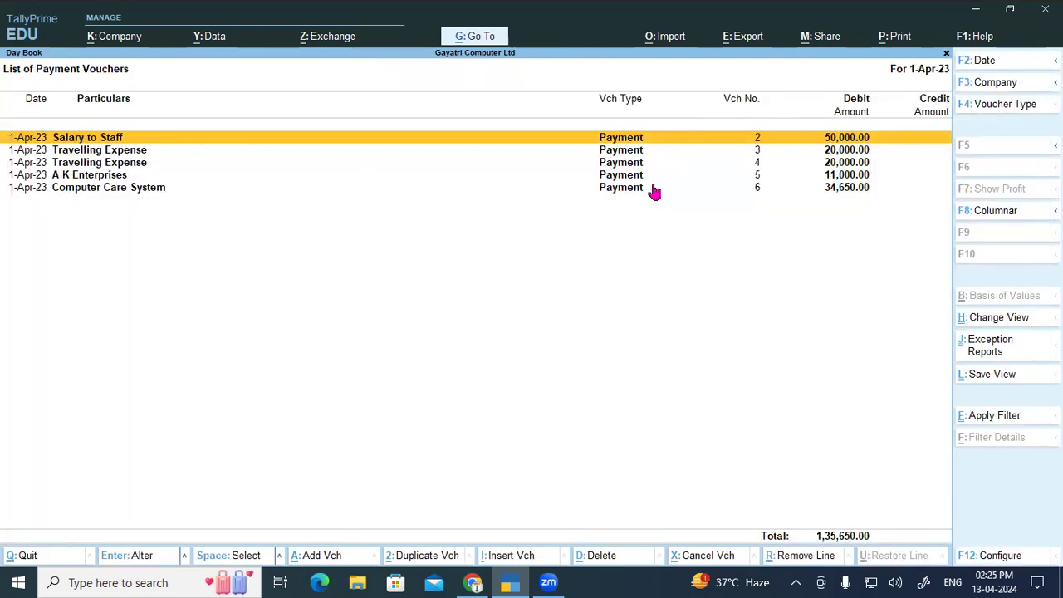
Step: Go through the listed payment vouchers one by one, from Salary to Staff to Computer Care System
click(137, 194)
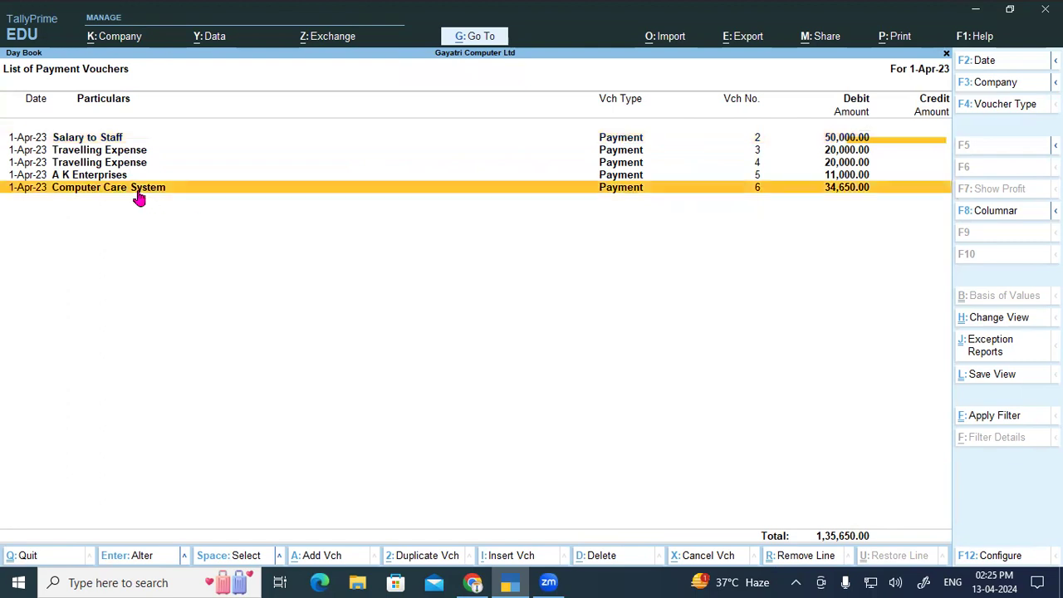
click(97, 141)
click(103, 155)
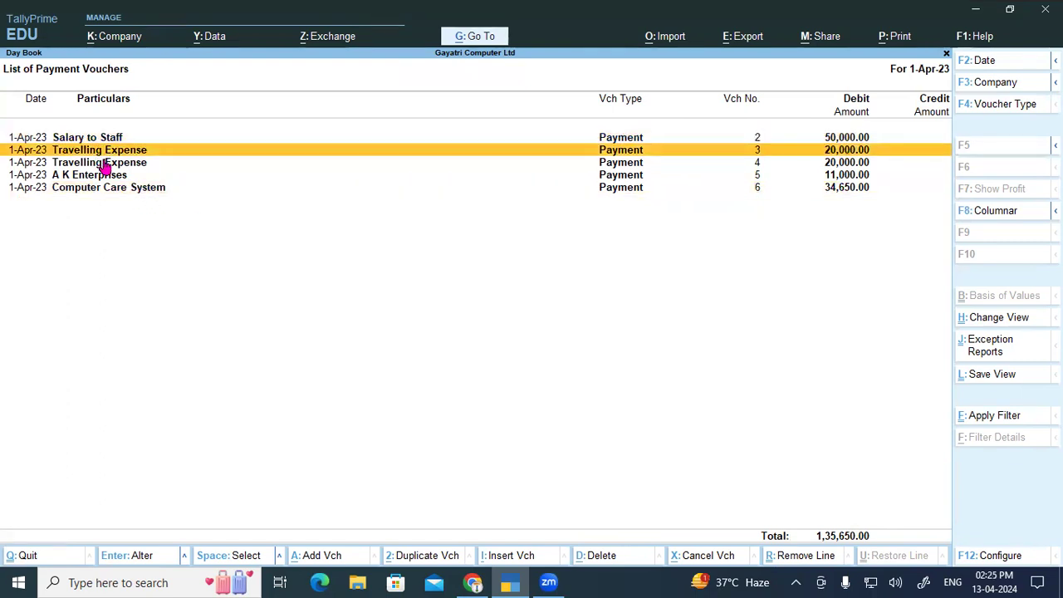
click(103, 163)
click(103, 176)
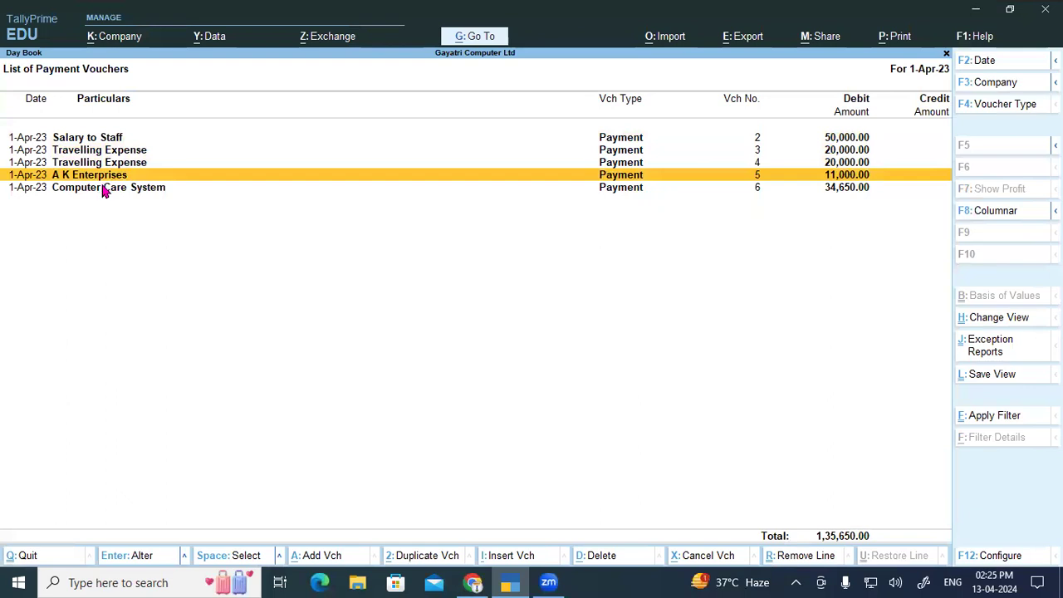
click(105, 189)
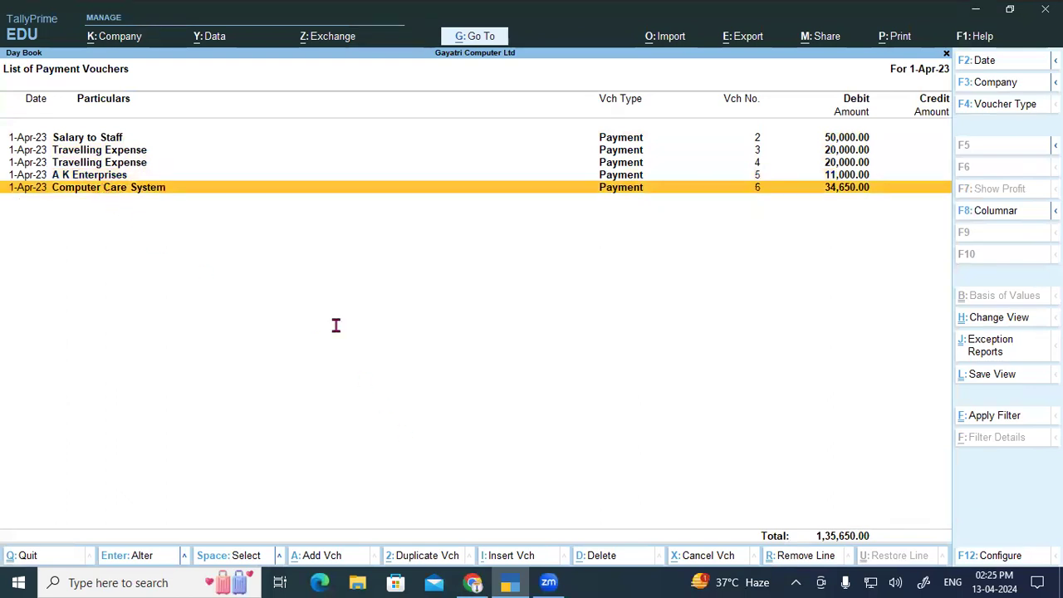
Step: Switch back to the PDF notes in Chrome and compare payment exercises 2 to 5 with the recorded vouchers
key(alt+Tab)
scroll(336, 326, up, 5)
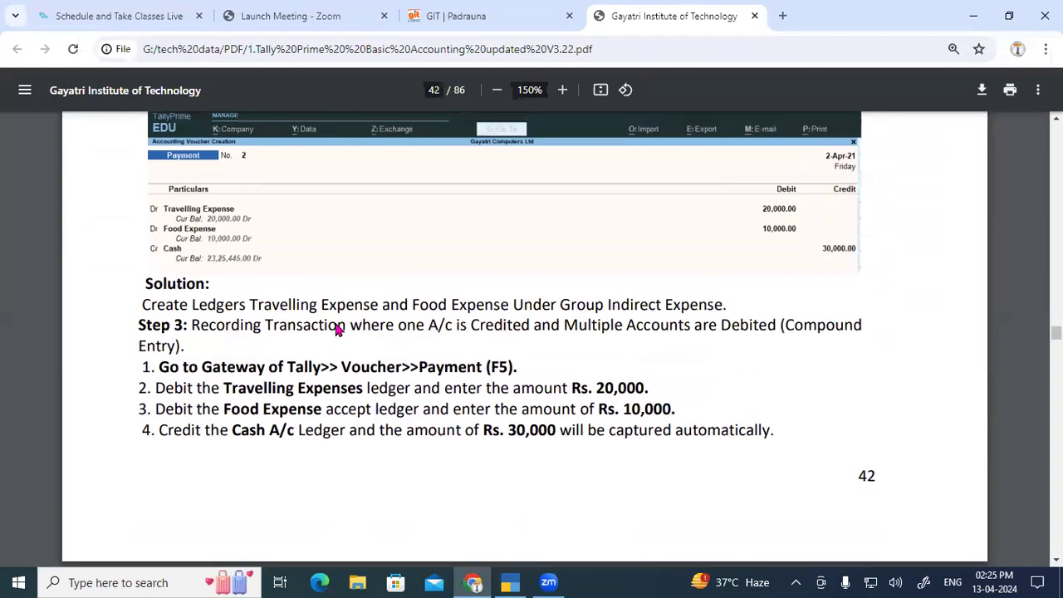
scroll(336, 329, down, 5)
drag(298, 223, 480, 268)
scroll(480, 269, down, 9)
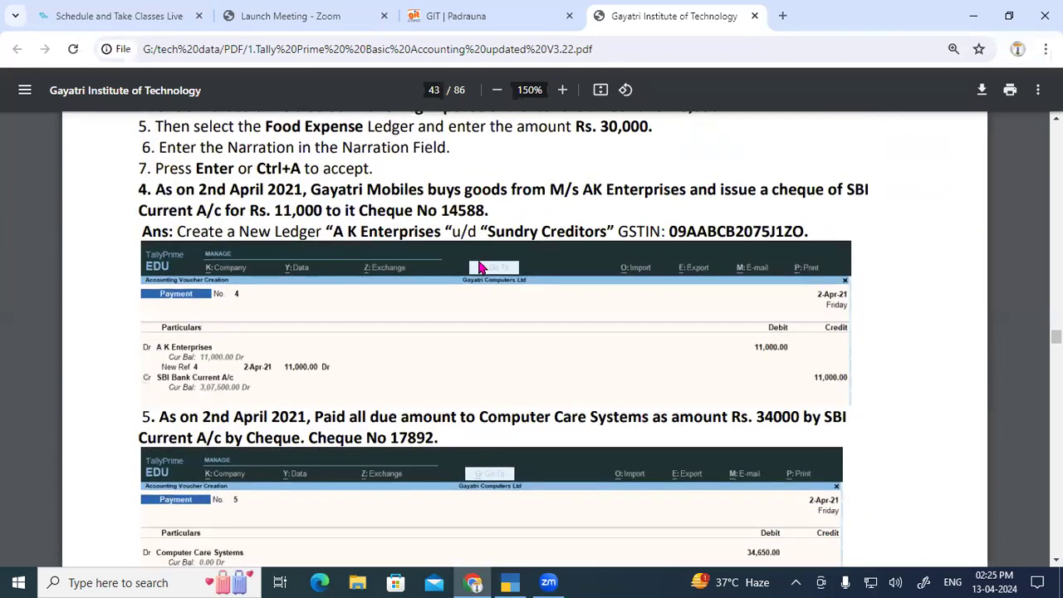
drag(305, 200, 486, 226)
scroll(465, 358, down, 2)
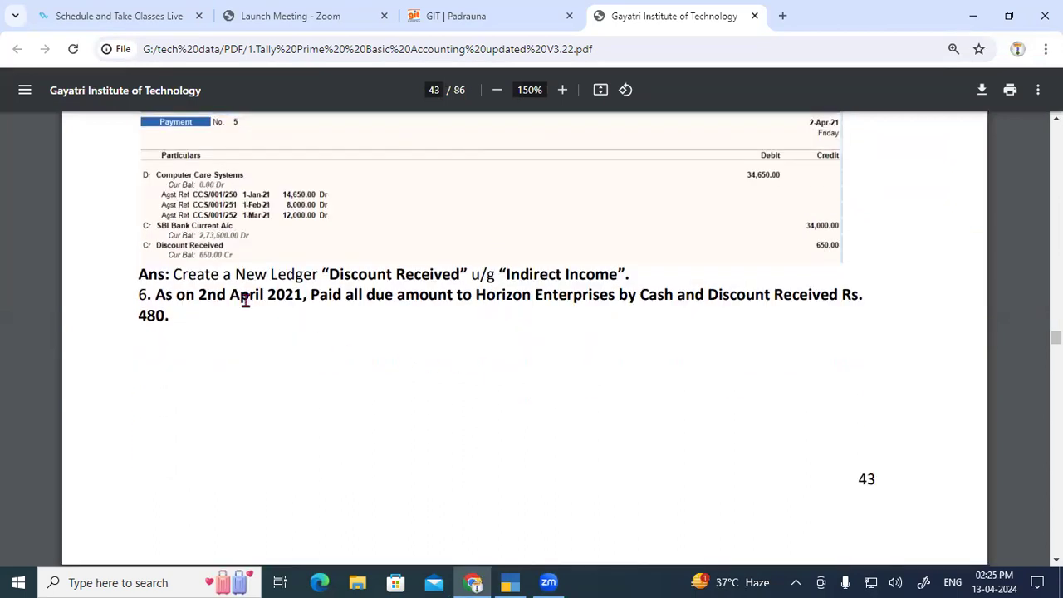
Step: Read exercise 6 on paying Horizon Enterprises' full due amount in cash, including the discount received
drag(156, 297, 457, 296)
click(443, 345)
drag(322, 296, 640, 296)
click(640, 296)
drag(705, 296, 168, 315)
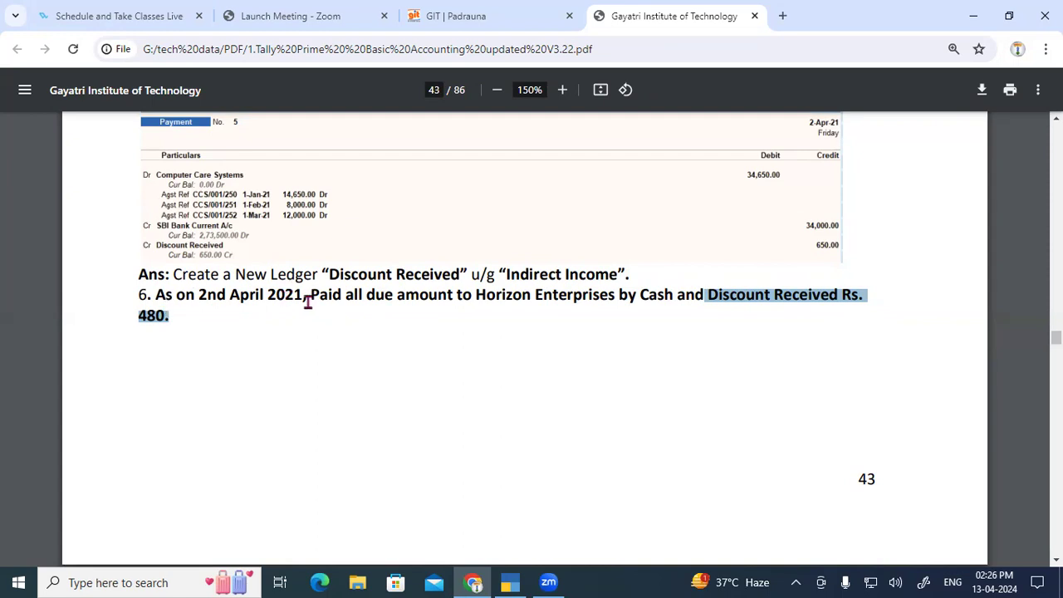
drag(311, 297, 472, 299)
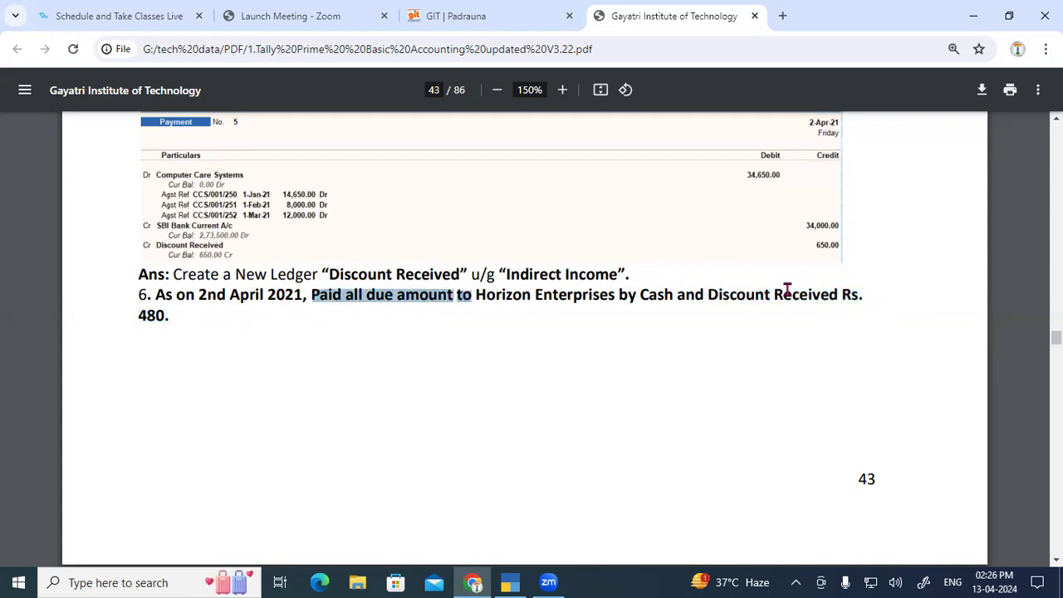
drag(139, 315, 164, 315)
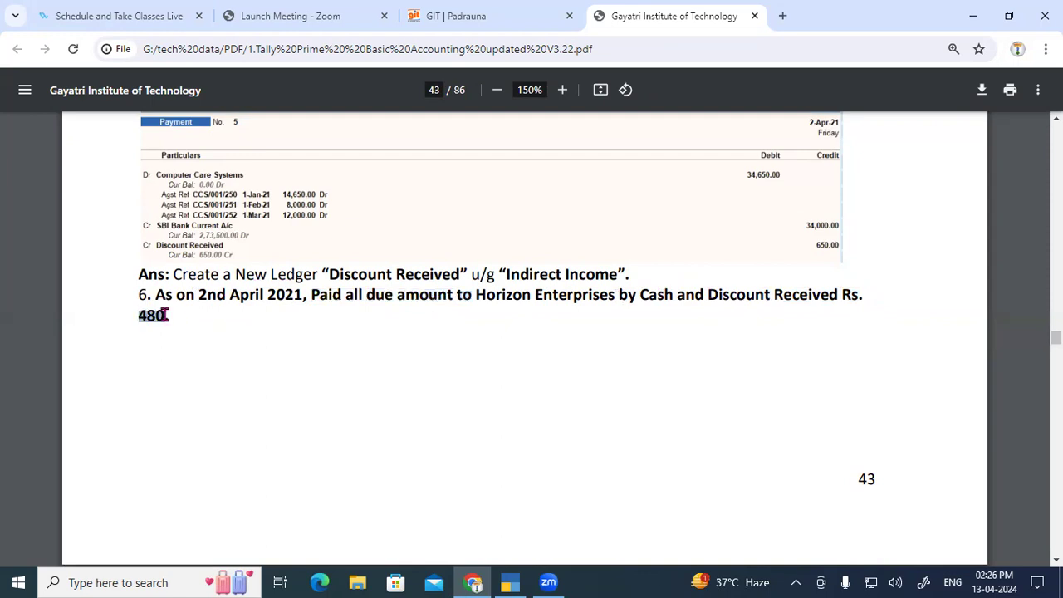
Step: Switch to TallyPrime, leave the Day Book and start a new payment voucher
mouse_move(510, 583)
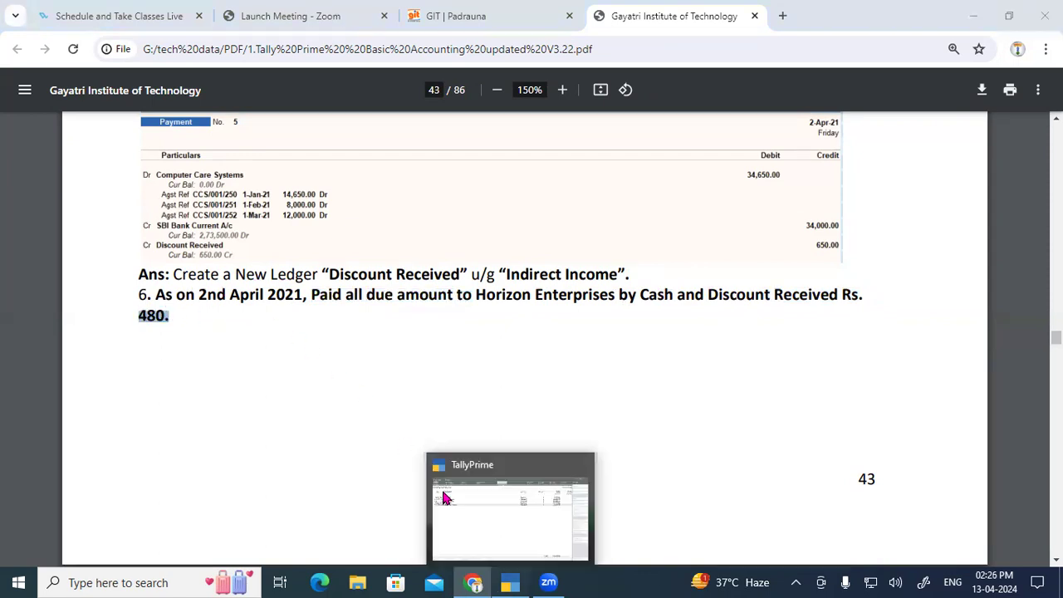
click(514, 468)
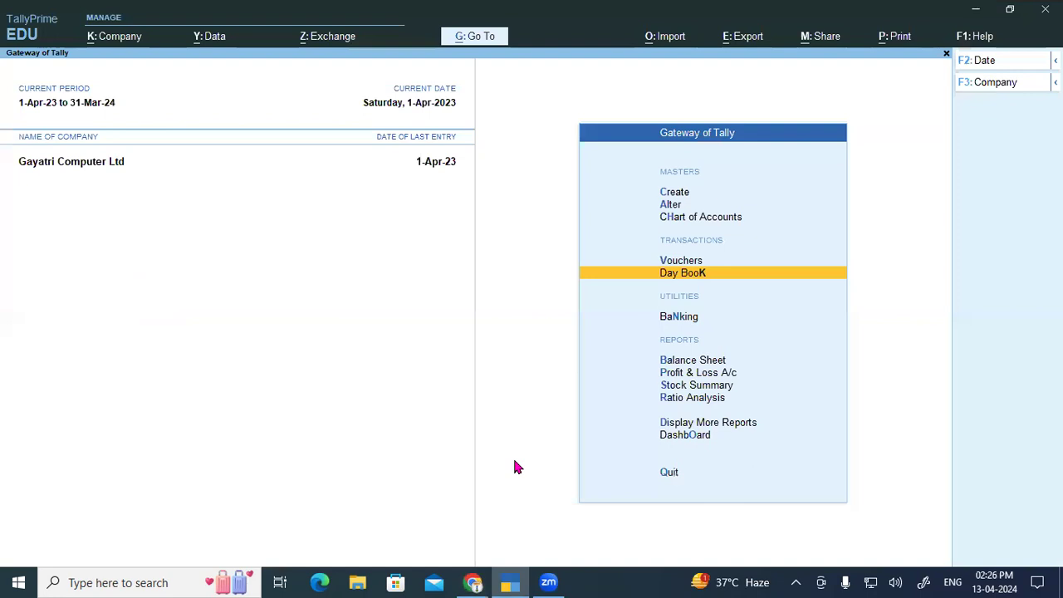
key(Up)
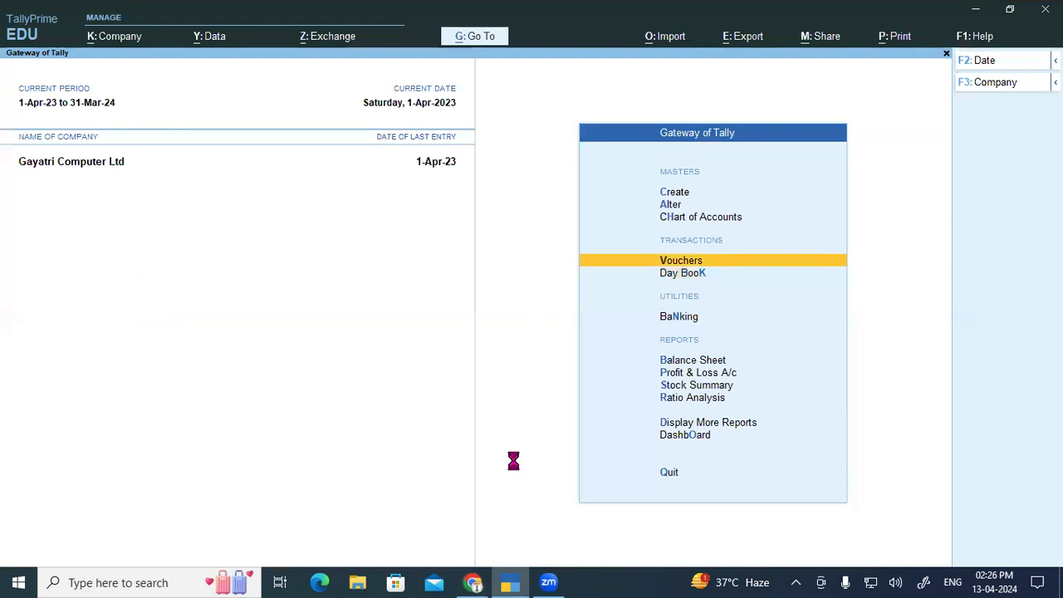
key(Return)
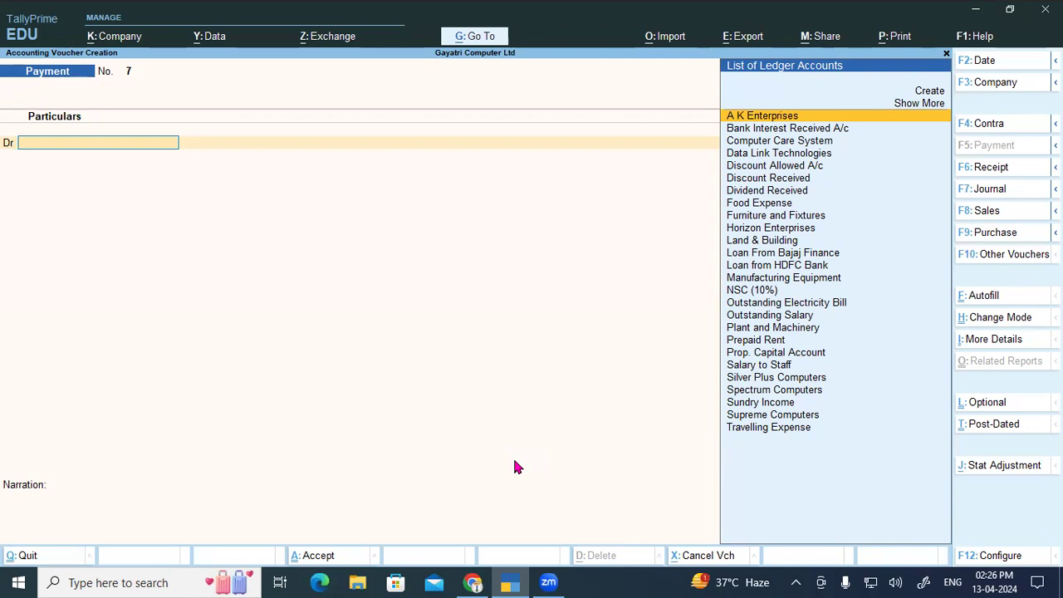
Step: After rechecking exercise 6 in the notes, debit Horizon Enterprises and adjust 5,480 against the pending bill HE/002/201
key(alt+Tab)
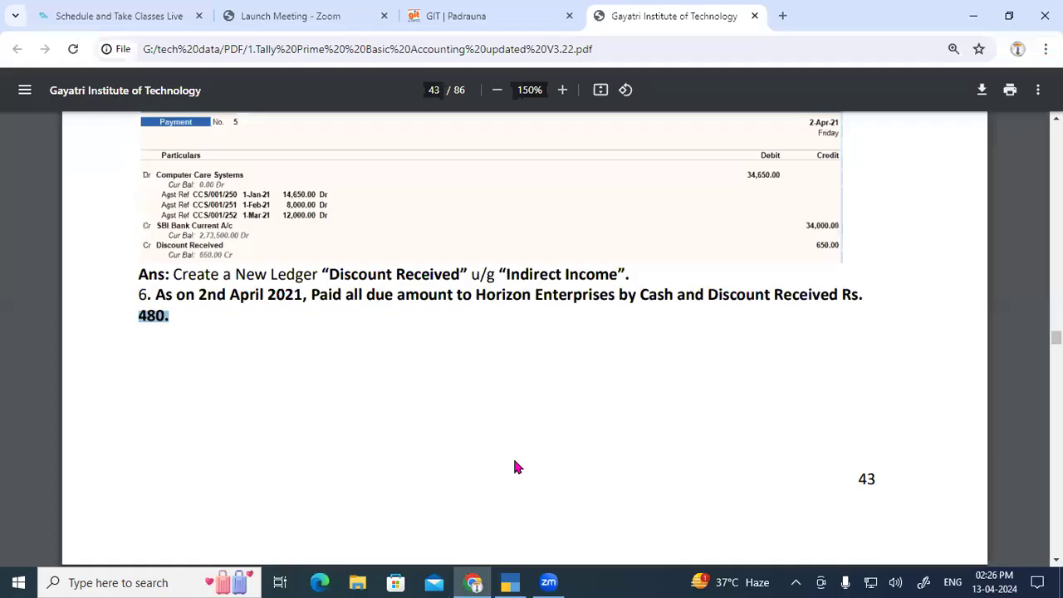
key(alt+Tab)
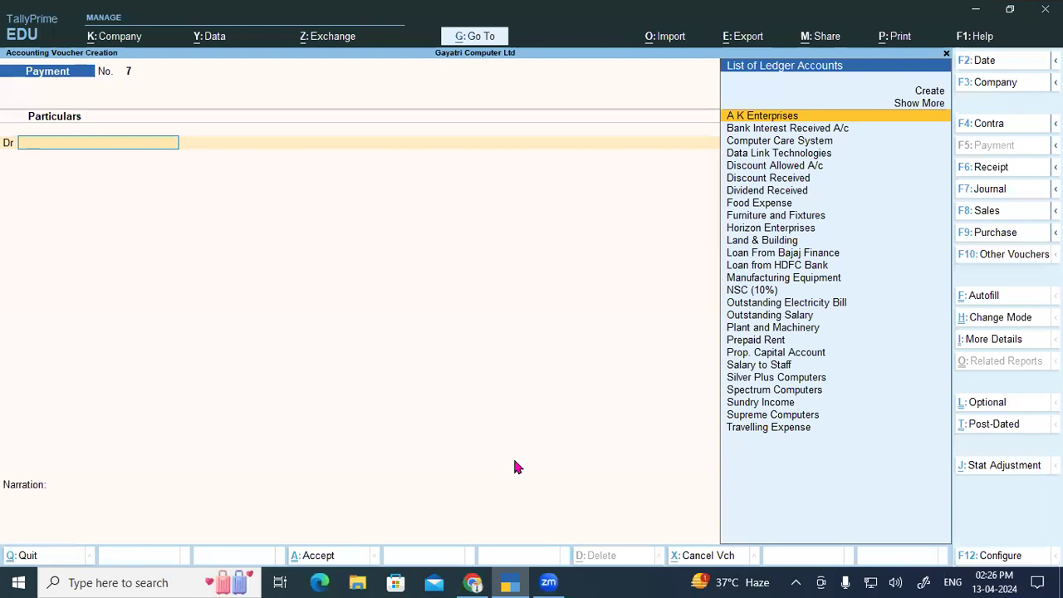
text(Ho)
key(Return)
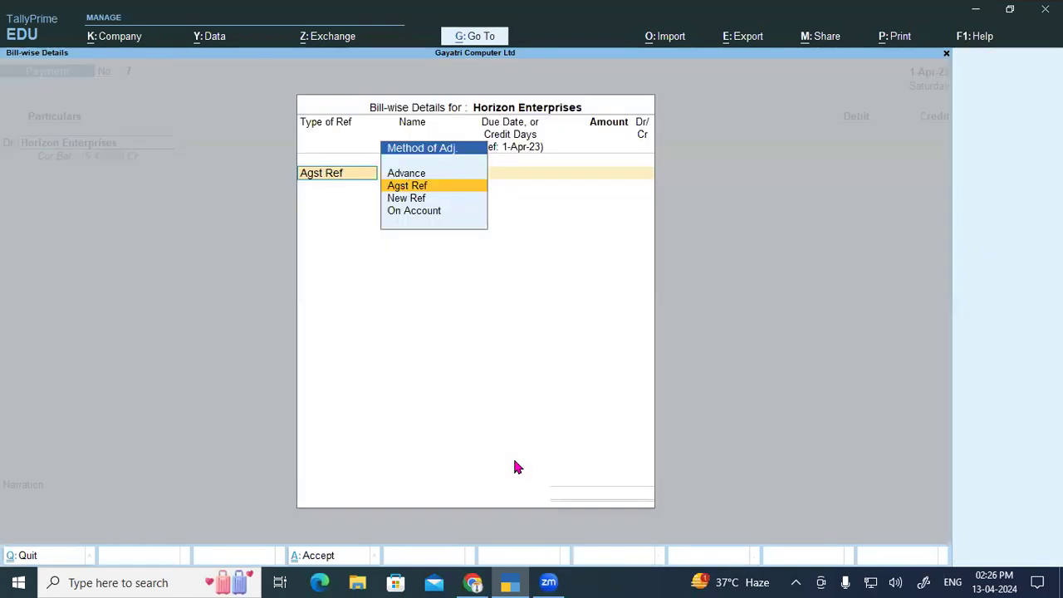
key(Return)
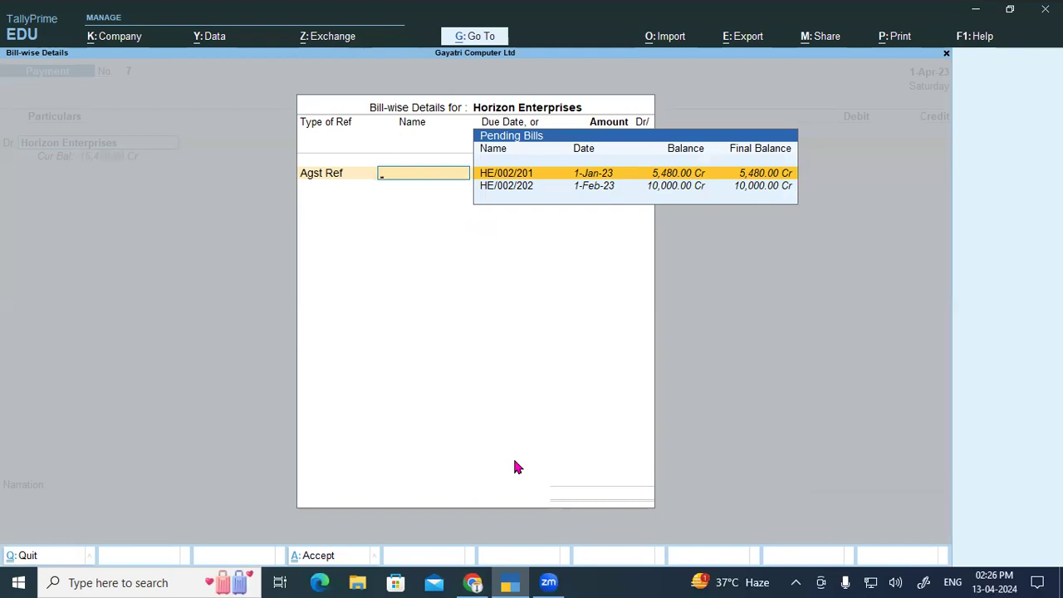
key(Return)
key(Return)
key(Return)
Step: Adjust 10,000 against Horizon Enterprises' pending bill HE/002/202 and finish the bill-wise details
key(Down)
key(Down)
key(Return)
key(Return)
key(Return)
key(Return)
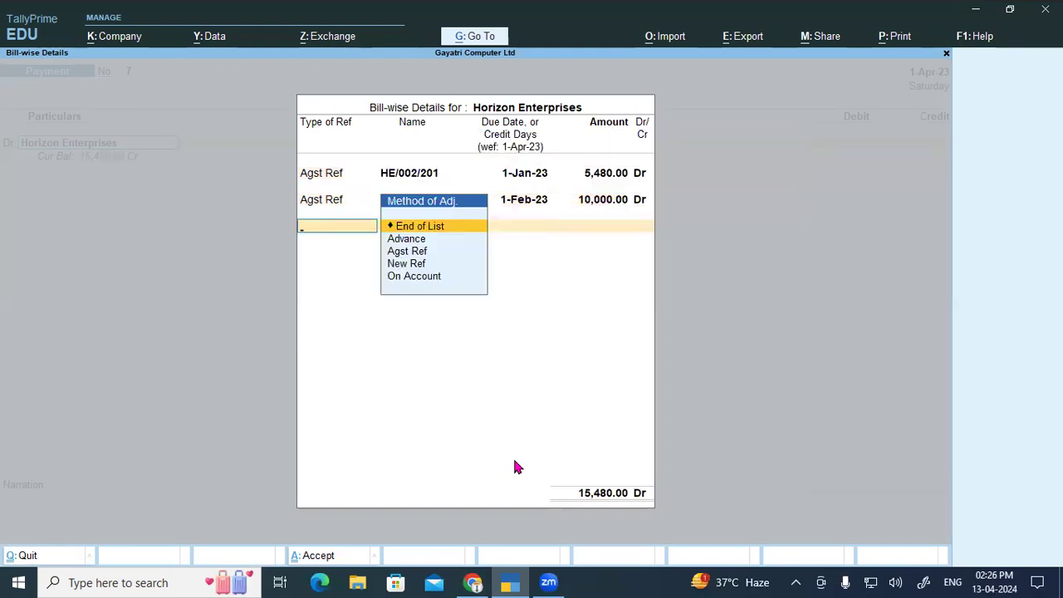
key(Return)
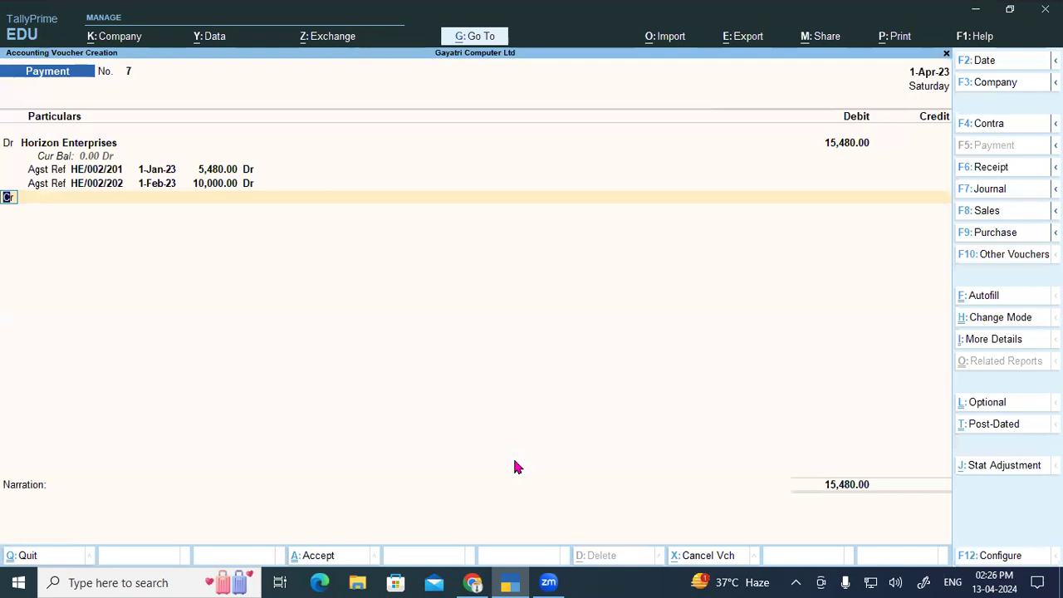
Step: Credit Discount Received with 480 in the Horizon Enterprises payment voucher
key(Return)
text(Di)
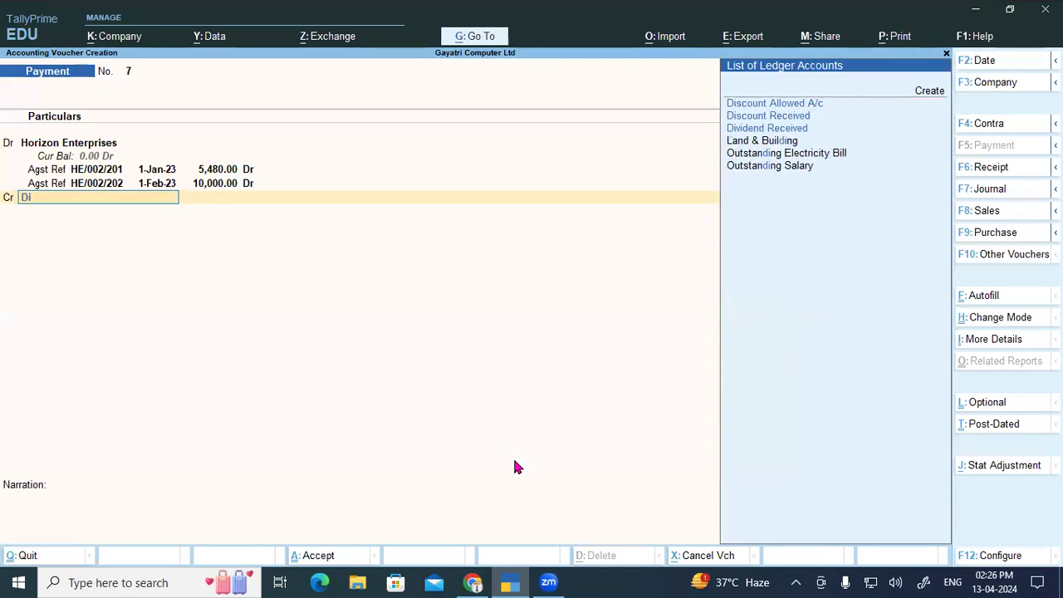
key(Down)
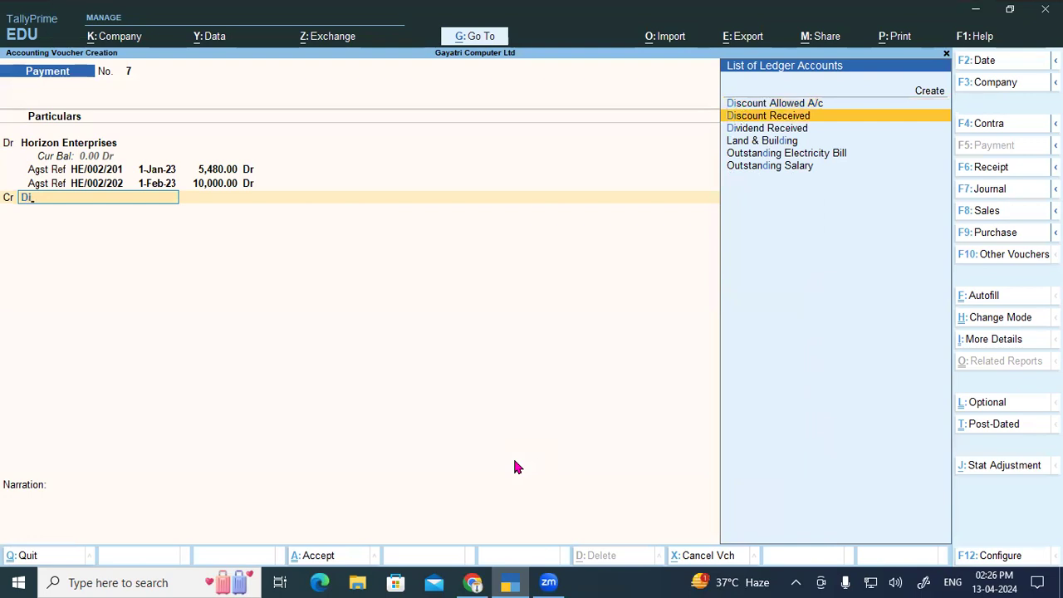
key(Return)
text(45)
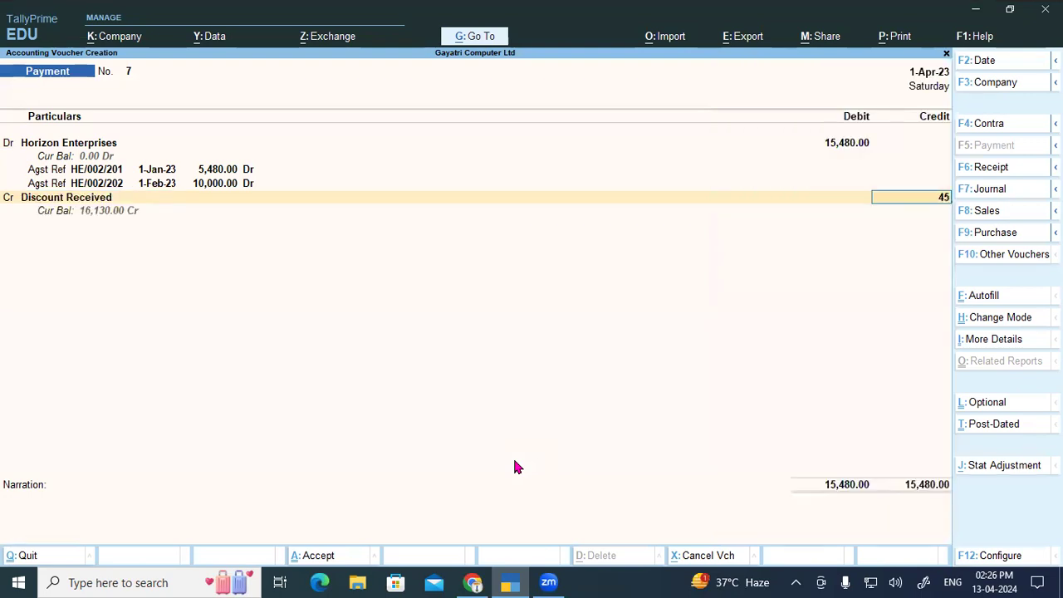
key(Return)
Step: Credit Cash with the remaining 15,000 and save the payment voucher without a narration
key(Down)
key(Down)
key(Return)
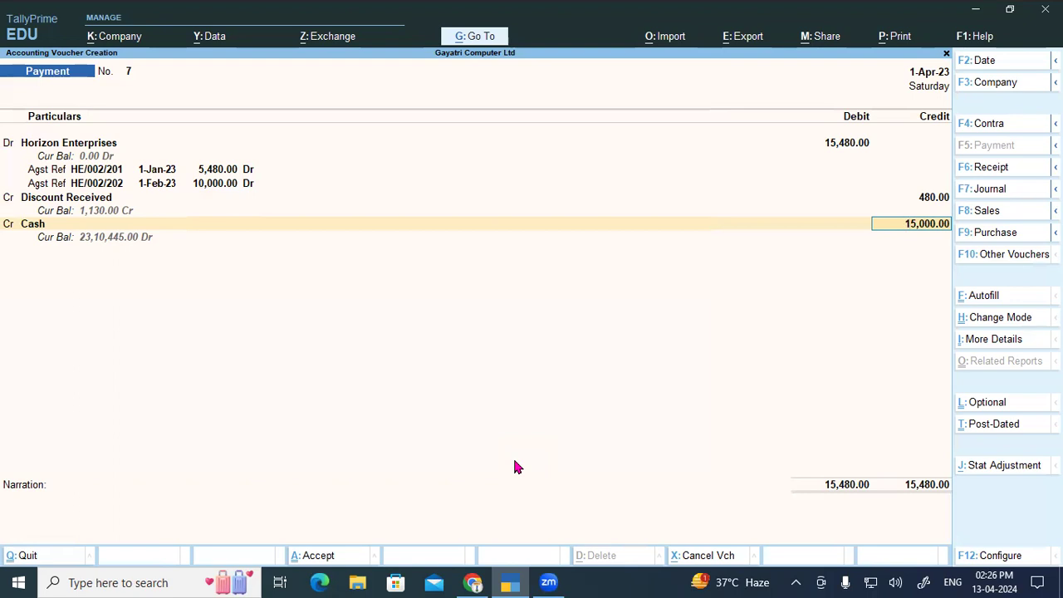
key(Return)
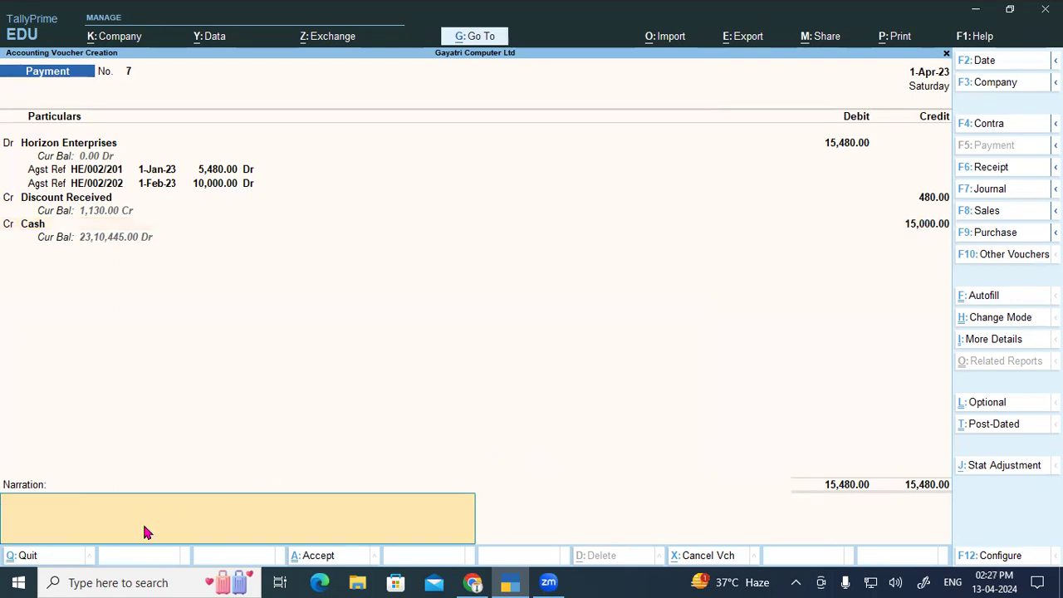
key(ctrl)
key(ctrl+a)
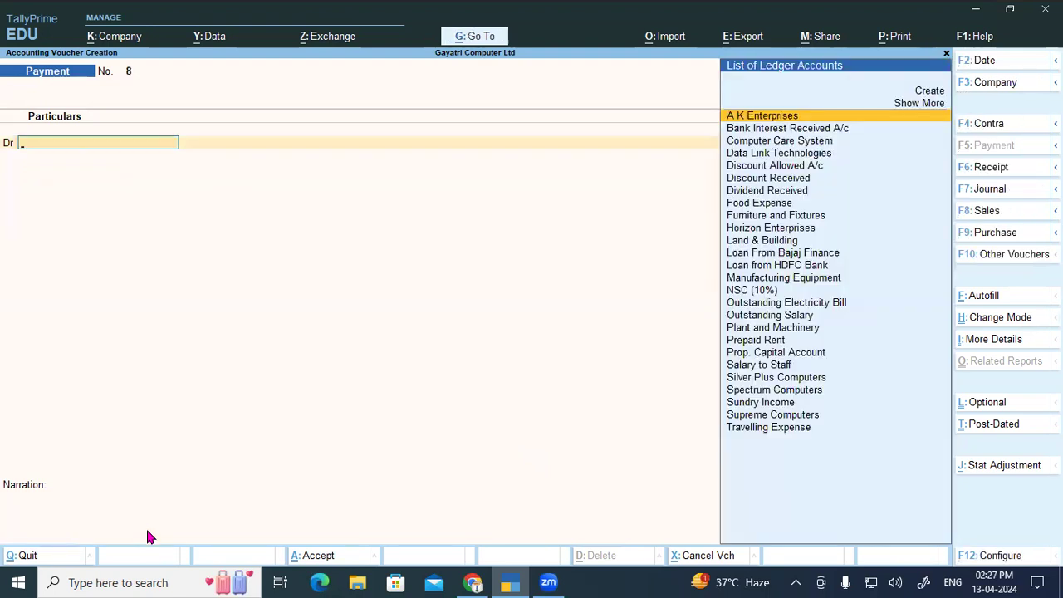
Step: Switch to the PDF notes in Chrome and read exercise 7 on the full settlement payment to Silver Plus Computers
click(473, 582)
scroll(419, 304, down, 8)
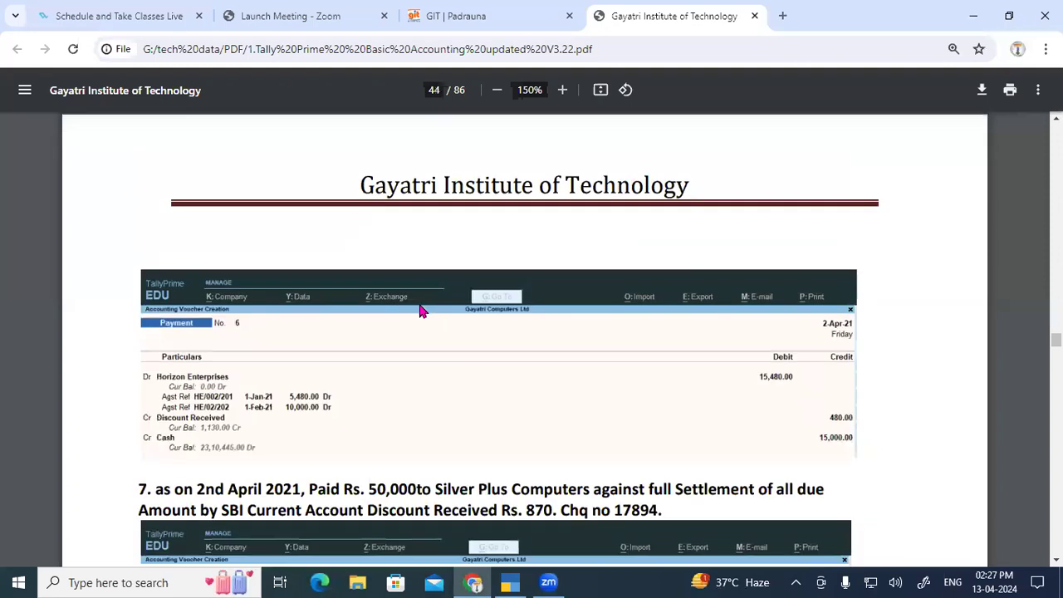
drag(158, 332, 578, 333)
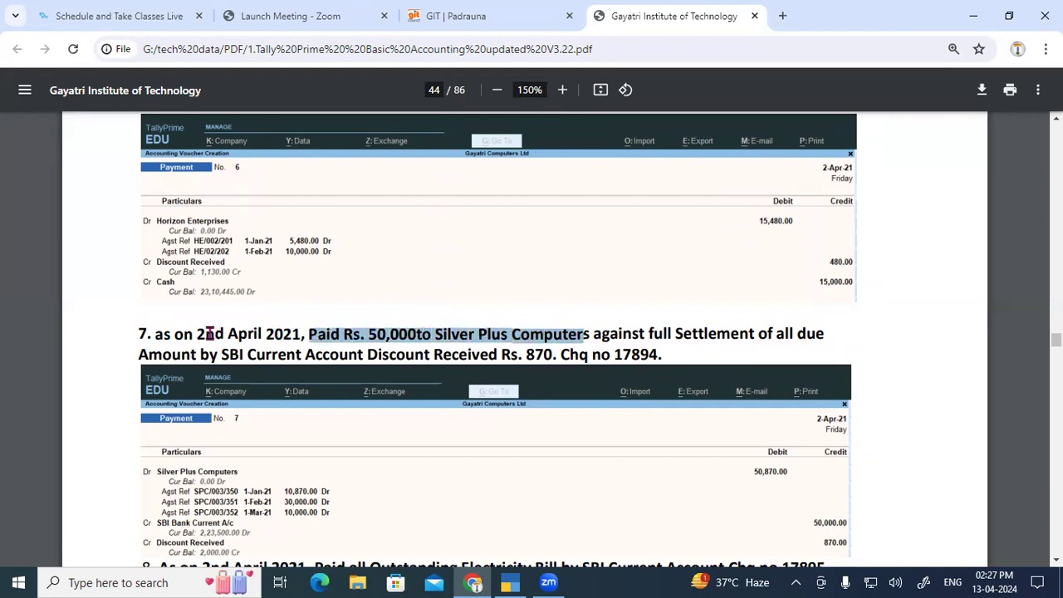
click(427, 337)
drag(369, 333, 667, 335)
drag(762, 336, 831, 338)
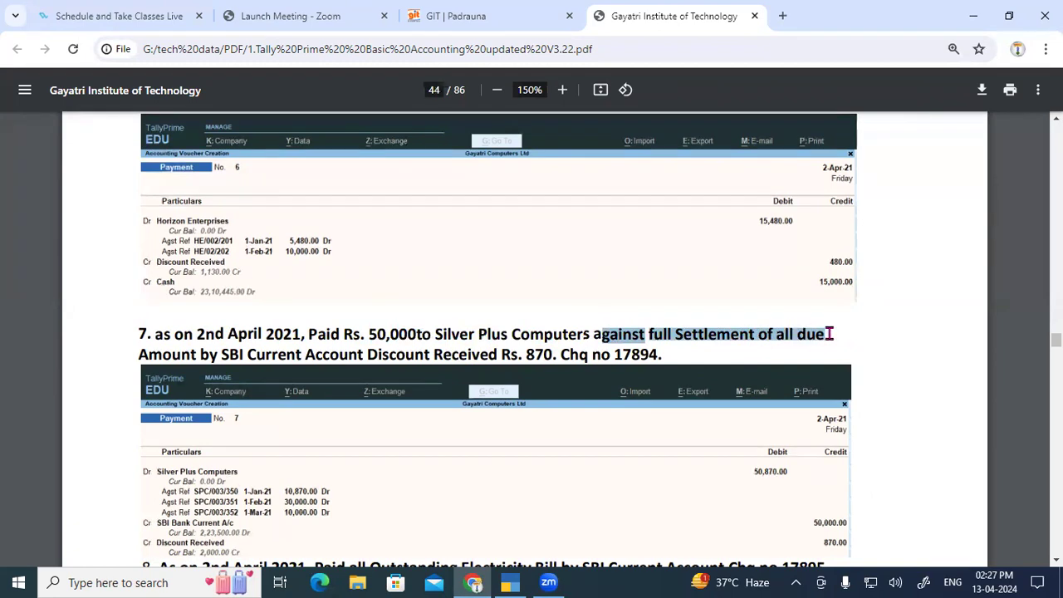
drag(157, 356, 211, 356)
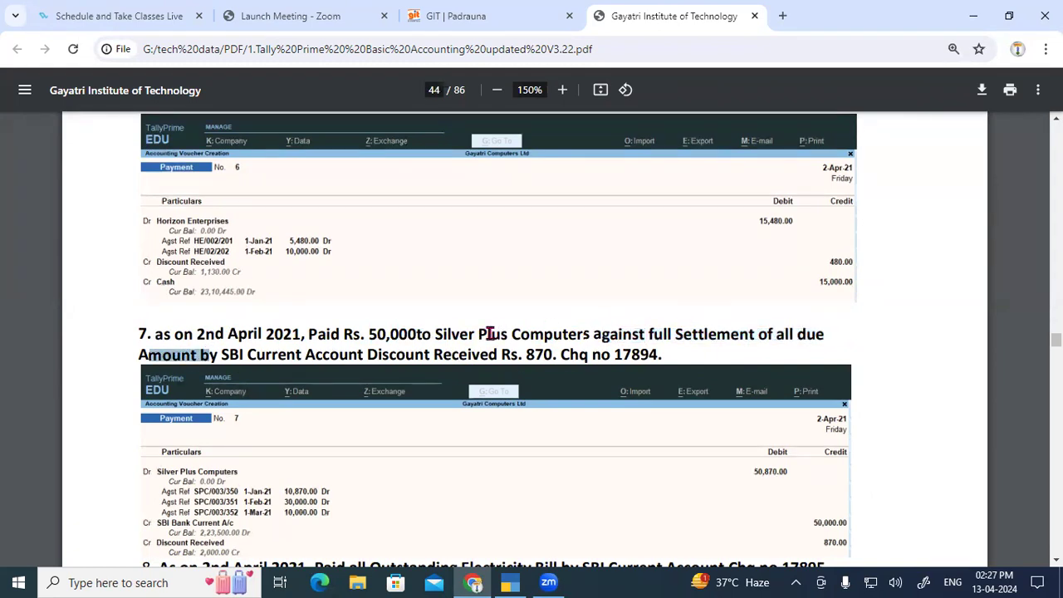
drag(470, 334, 552, 334)
drag(760, 334, 824, 332)
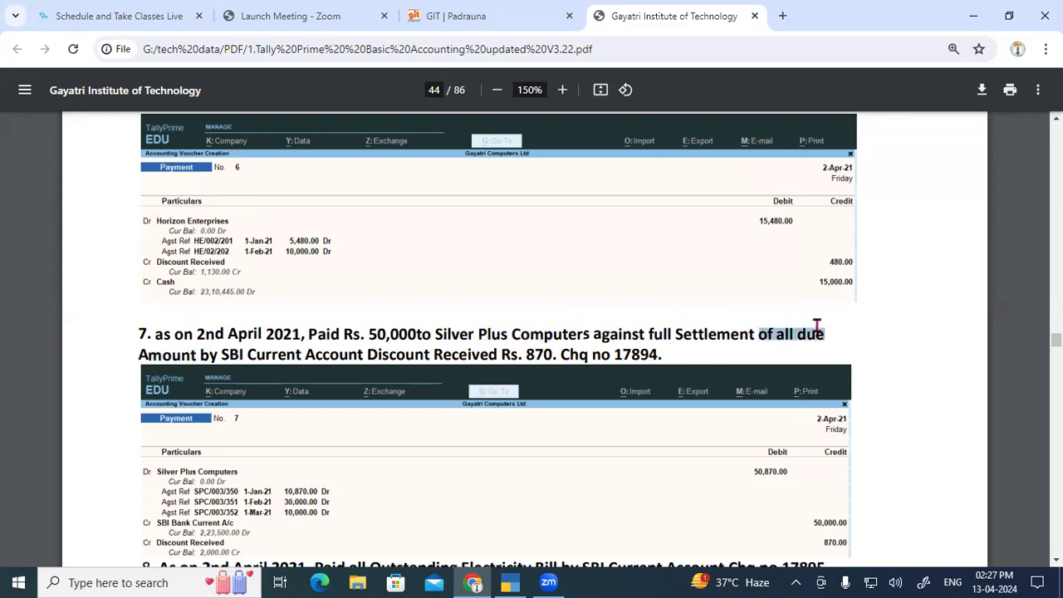
drag(653, 334, 733, 334)
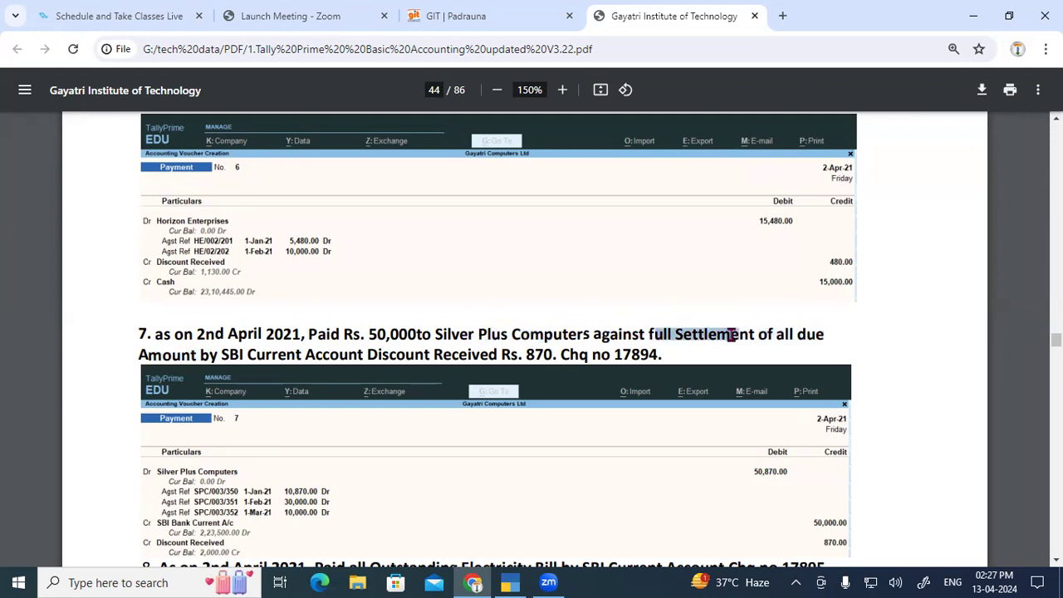
Step: Go over exercise 7's bank account, discount received, cheque number, payment amount and supplier name
drag(210, 355, 322, 356)
drag(388, 355, 497, 356)
click(528, 355)
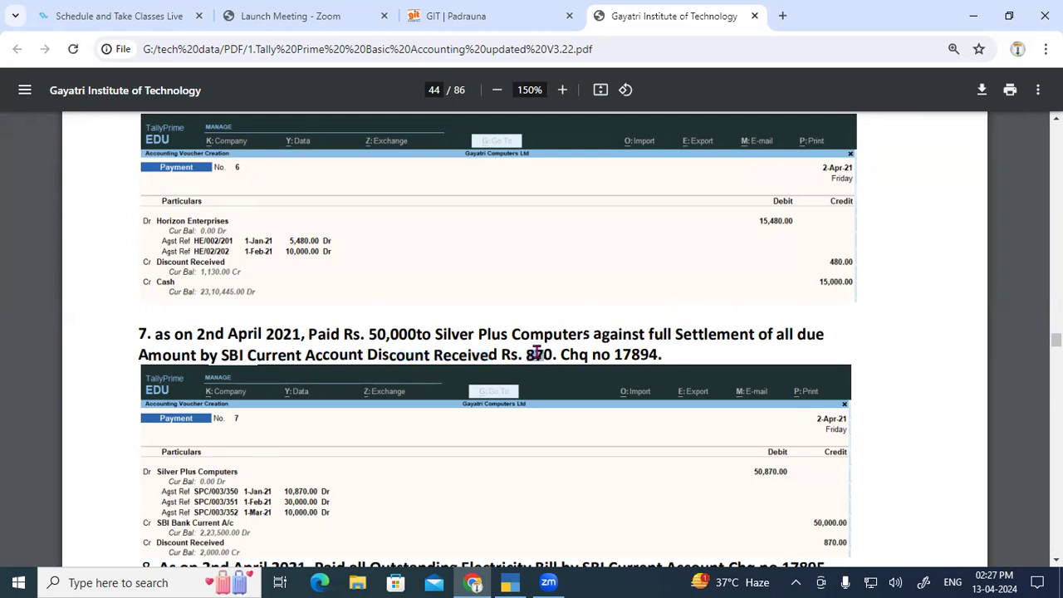
drag(581, 357, 638, 357)
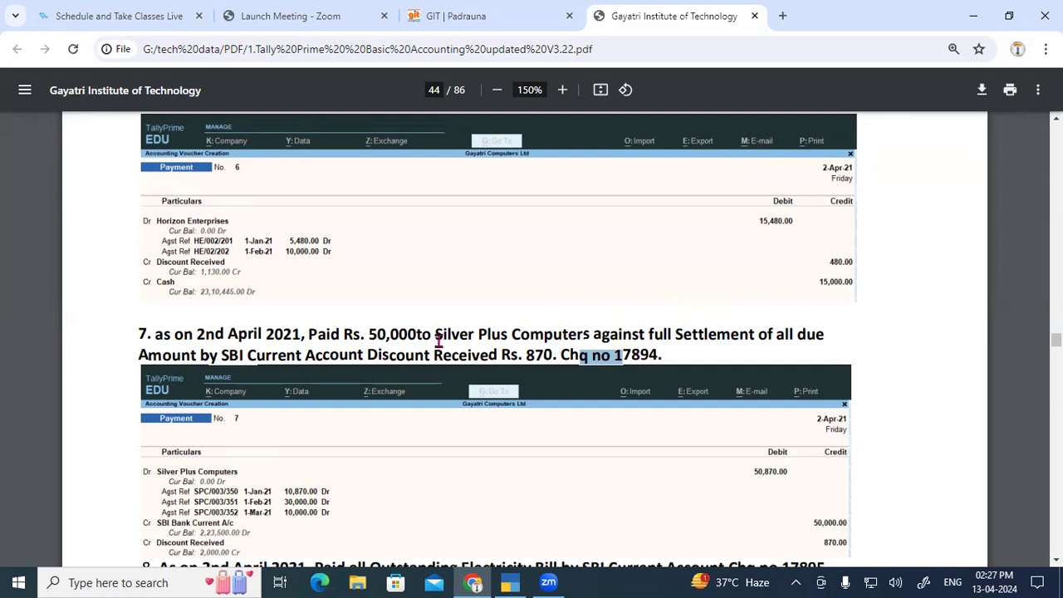
drag(369, 334, 410, 334)
drag(222, 355, 363, 355)
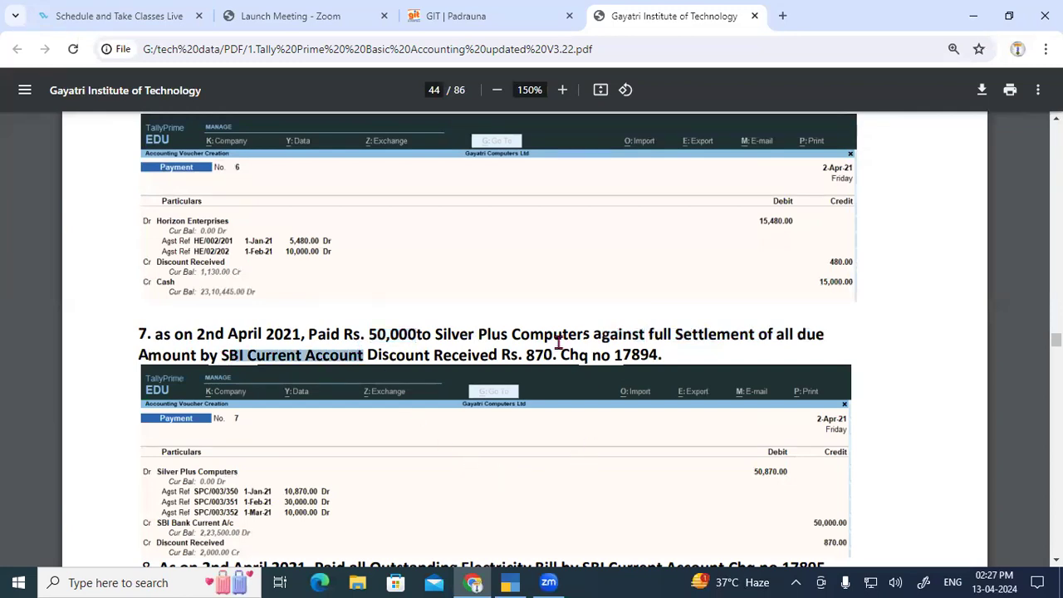
click(440, 333)
drag(439, 332, 580, 337)
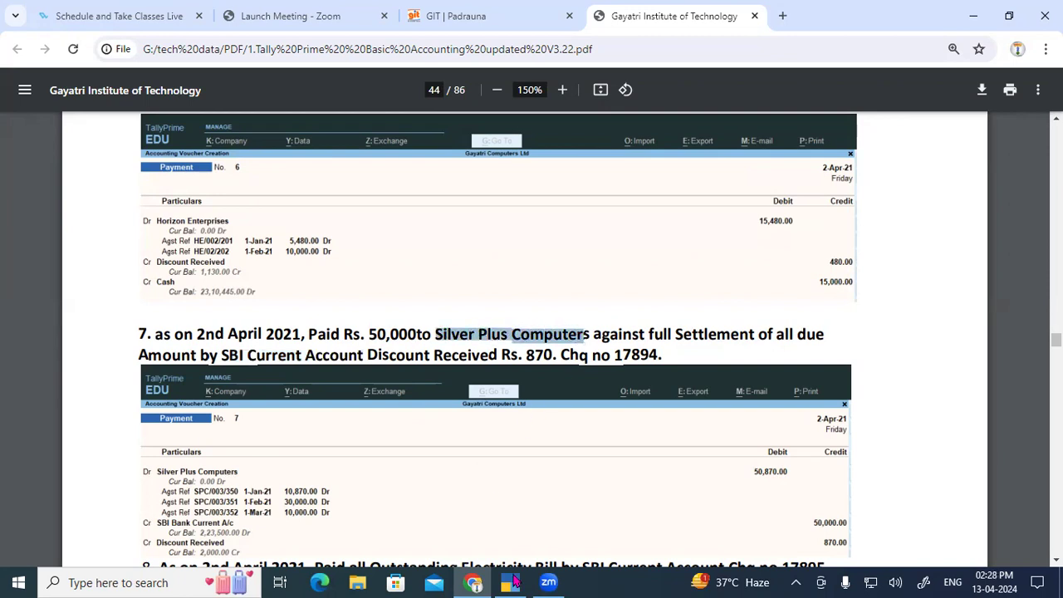
Step: Switch to TallyPrime, debit Silver Plus Computers in the new payment voucher and adjust 10,870 against bill SPC/003/350
click(513, 582)
text(S)
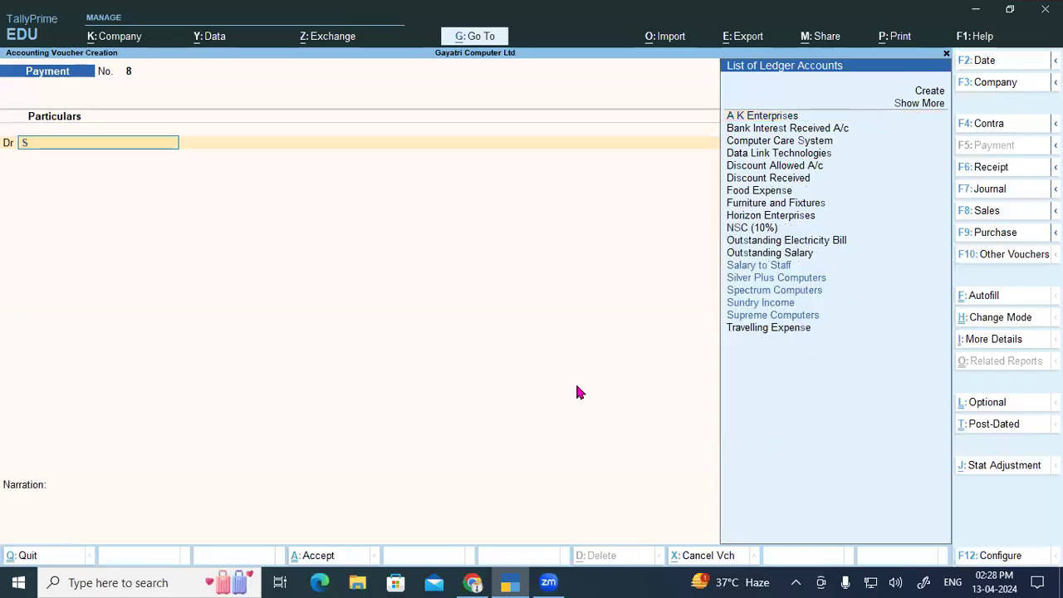
key(Down)
key(Return)
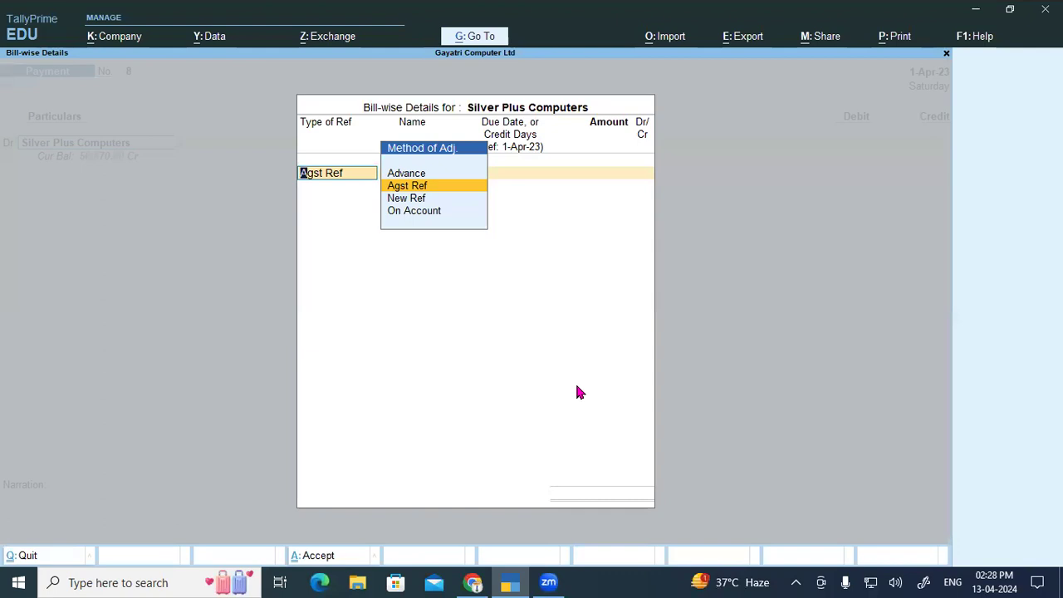
key(Return)
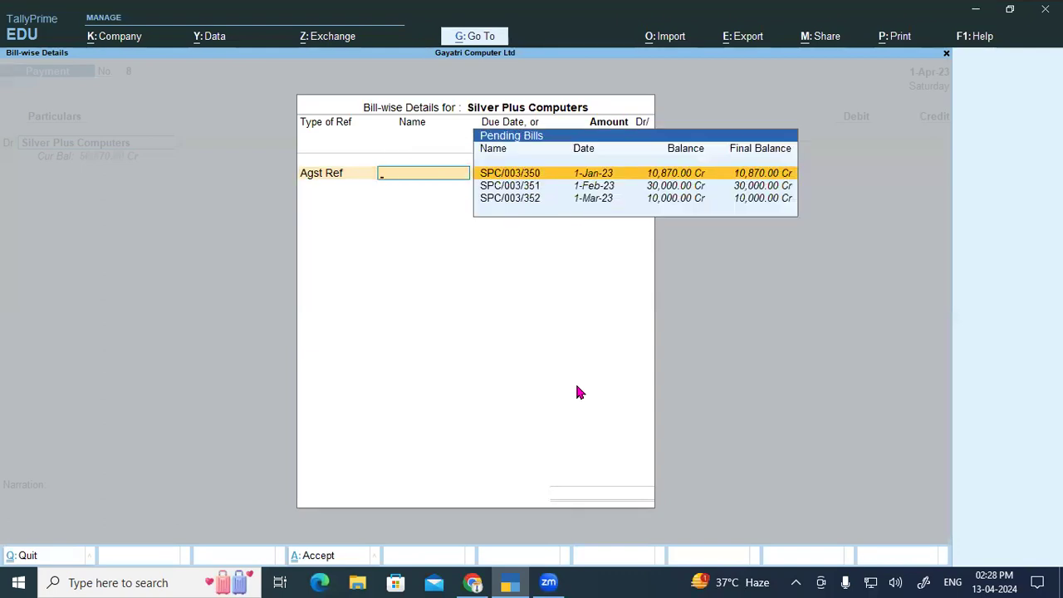
key(Return)
key(Return)
key(Return)
Step: Adjust 30,000 against Silver Plus Computers' pending bill SPC/003/351
key(Down)
key(Down)
key(Return)
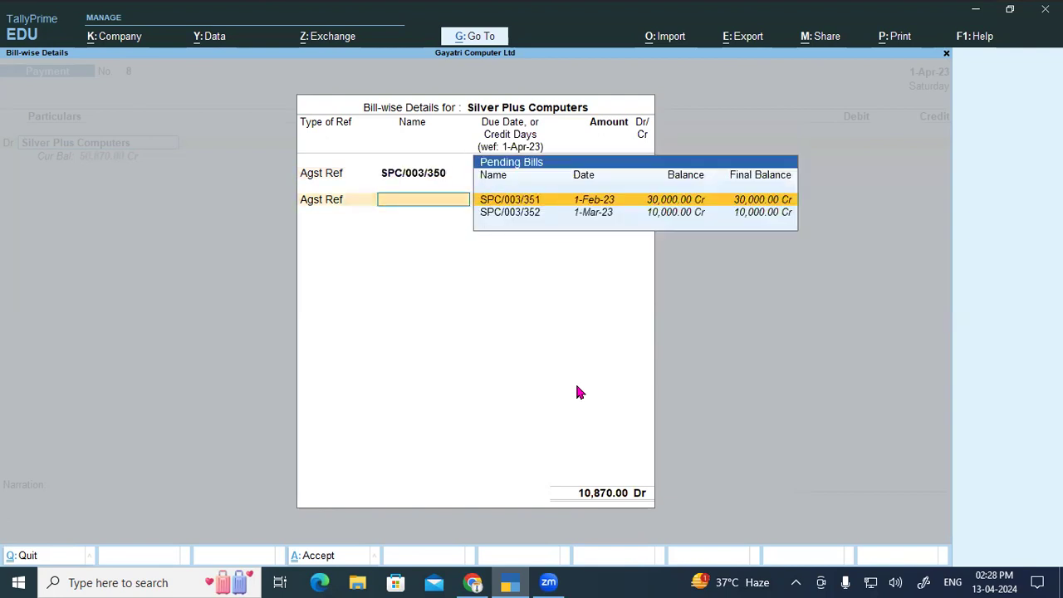
key(Return)
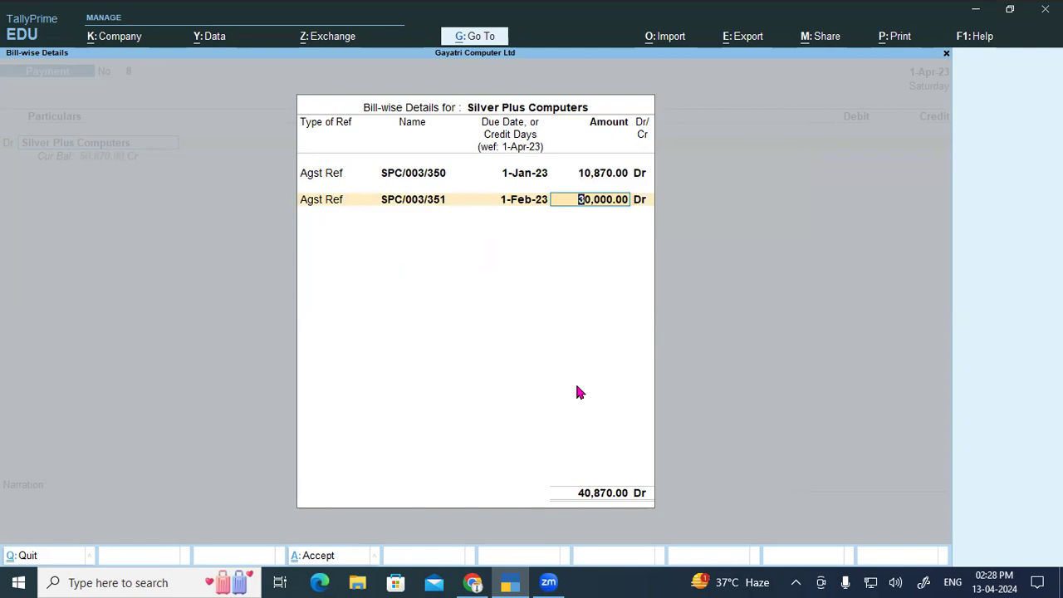
key(Return)
key(Return)
Step: Adjust 10,000 against pending bill SPC/003/352 and finish Silver Plus Computers' bill-wise details
key(Down)
key(Down)
key(Return)
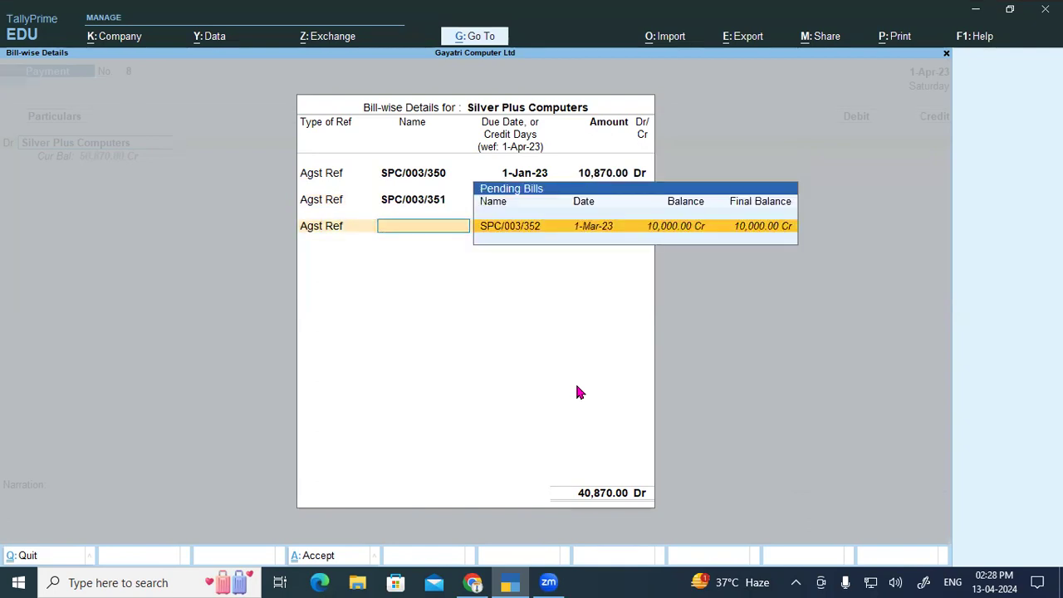
key(Return)
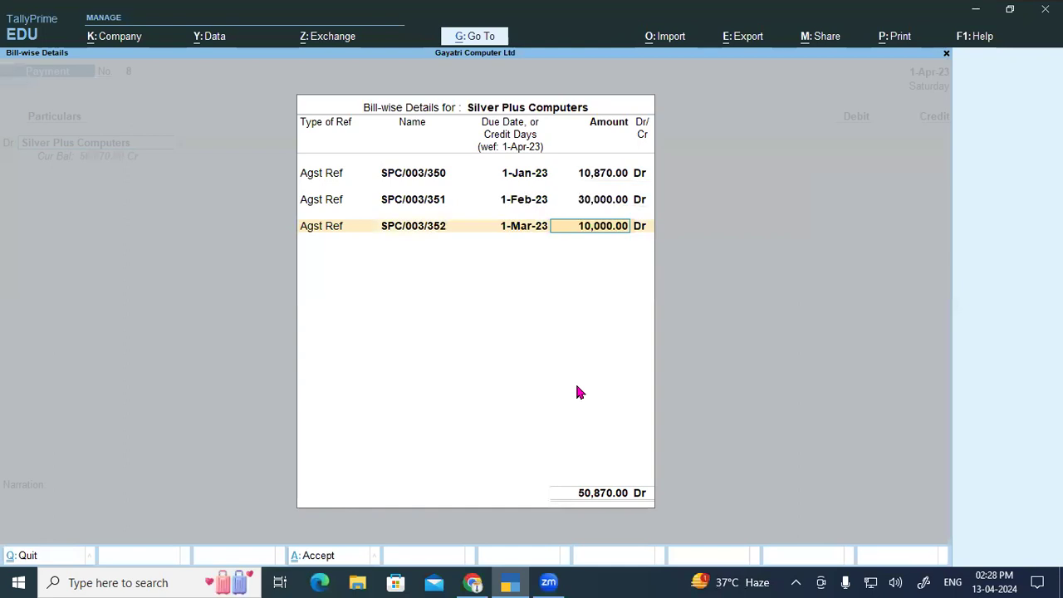
key(Return)
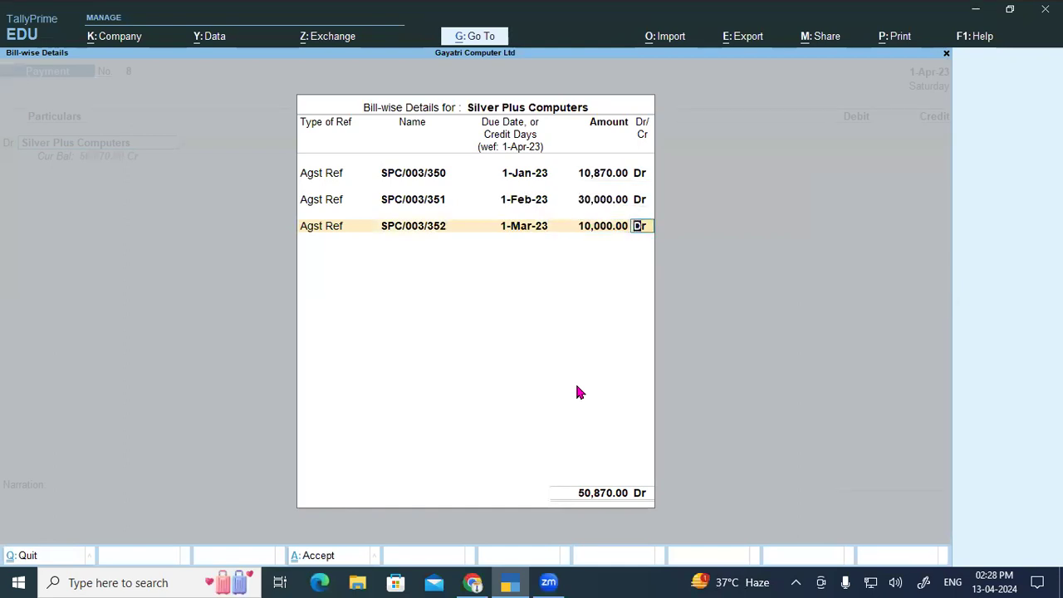
key(Return)
key(Return)
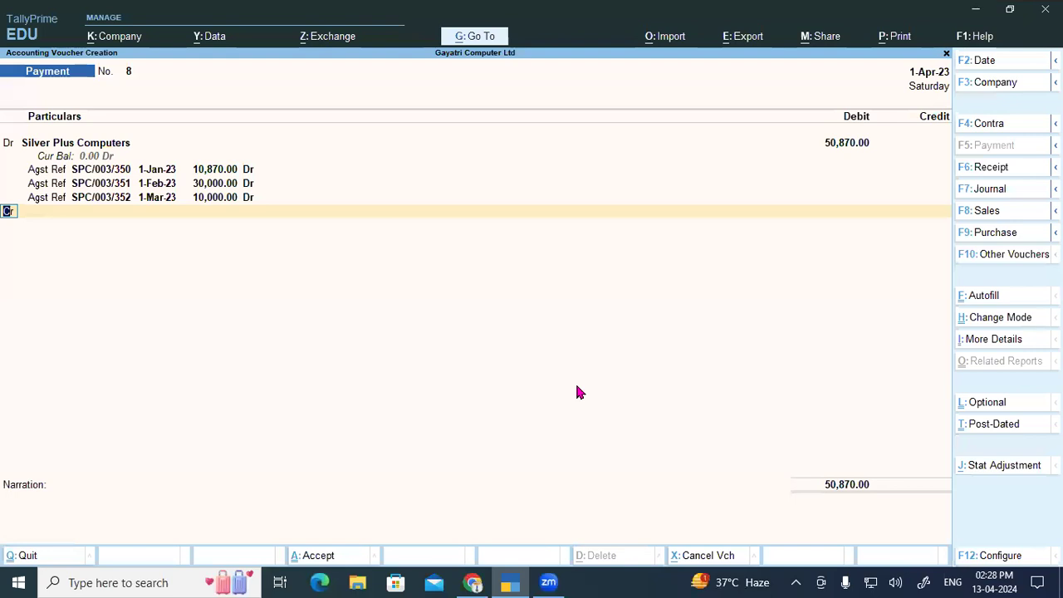
Step: Credit Discount Received with 870 in the Silver Plus Computers payment voucher
key(Return)
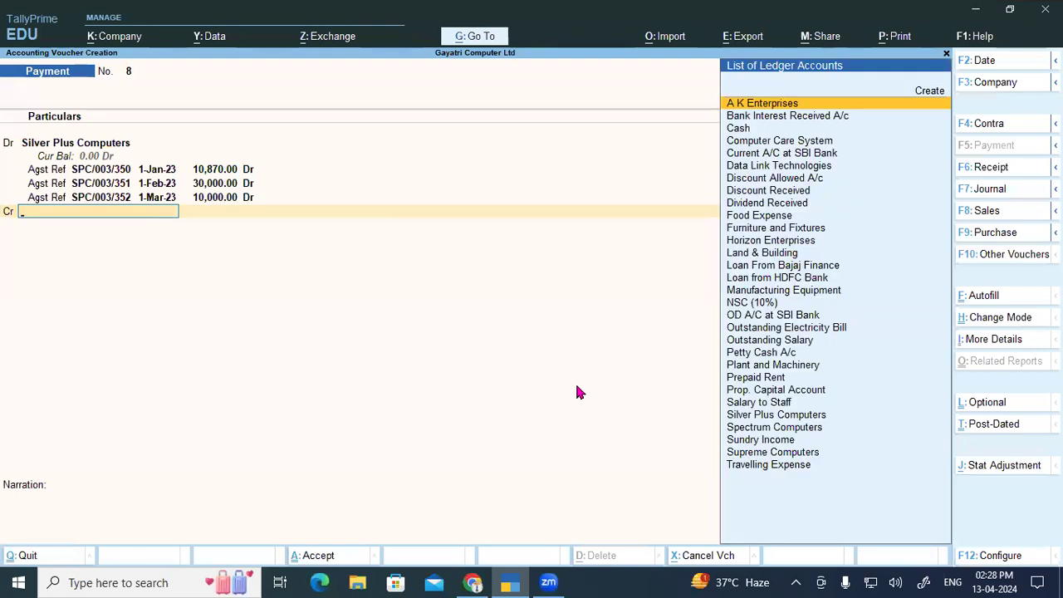
text(D)
key(Down)
key(Down)
key(Down)
key(Return)
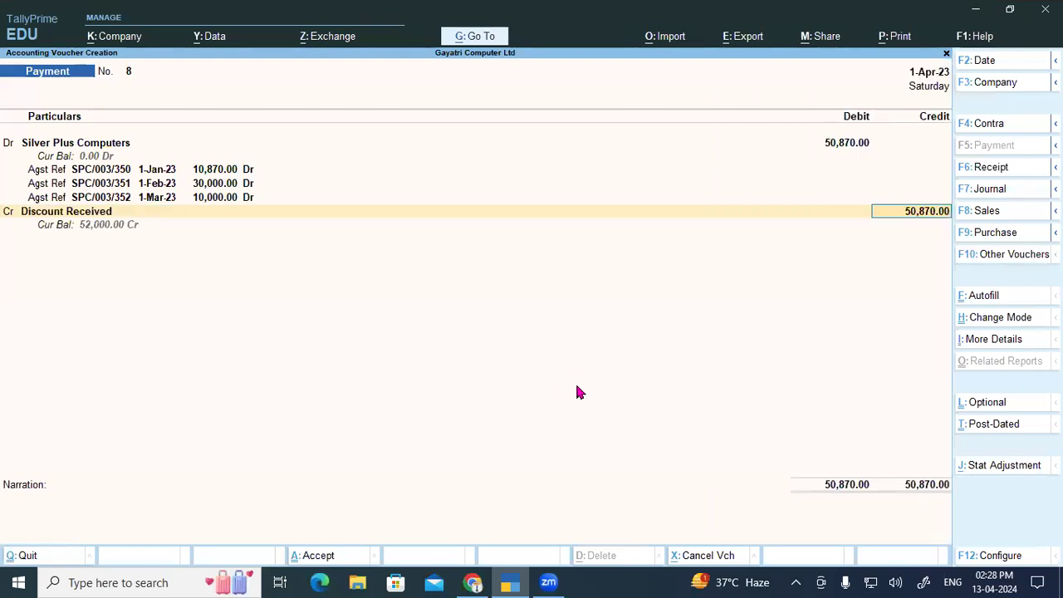
text(870)
key(Return)
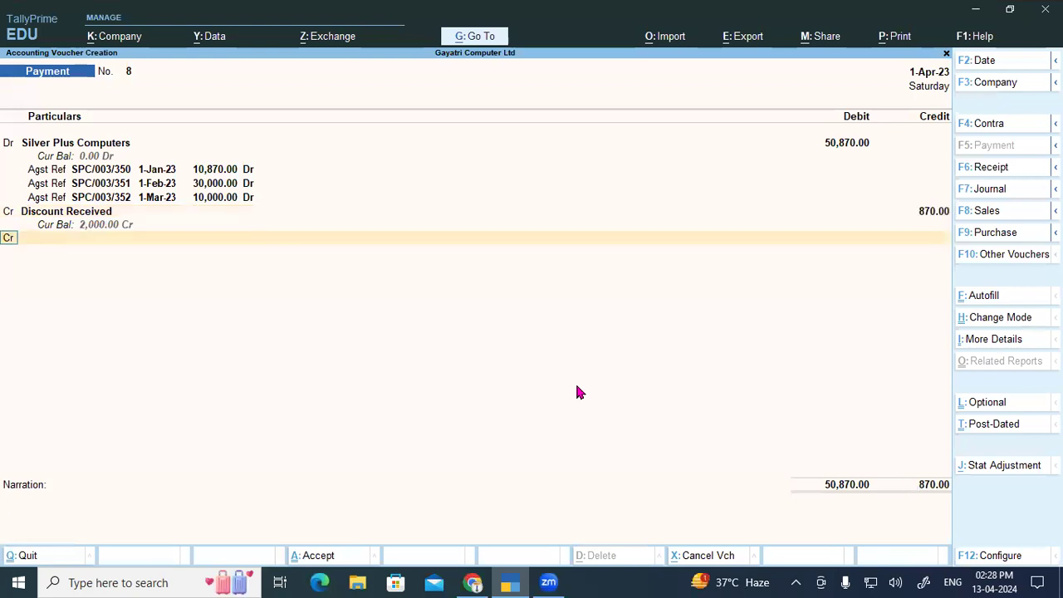
Step: Credit Current A/C at SBI Bank with 50,000 in the Silver Plus Computers payment voucher
key(Return)
text(B)
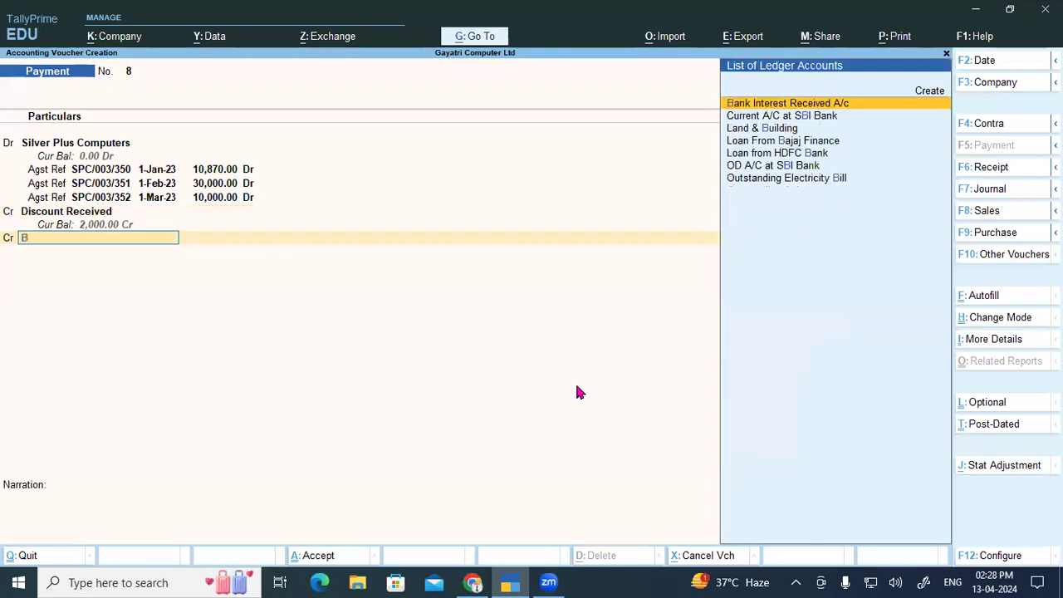
key(Down)
key(Return)
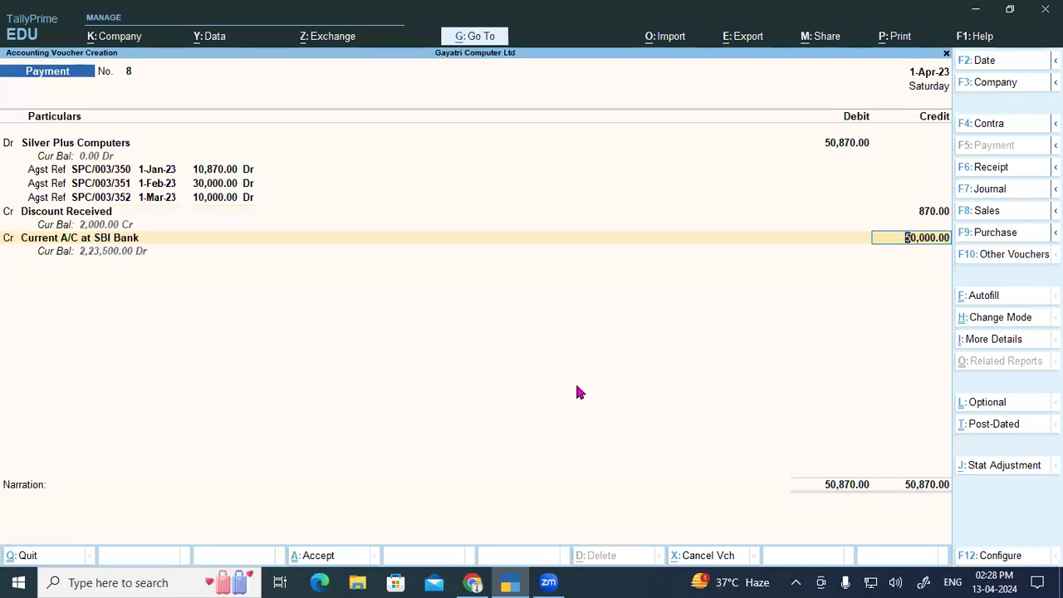
key(Return)
Step: Allocate the SBI bank payment as a cheque with instrument number 15894 dated 1-Apr-23, and save the voucher without a narration
key(Return)
key(Return)
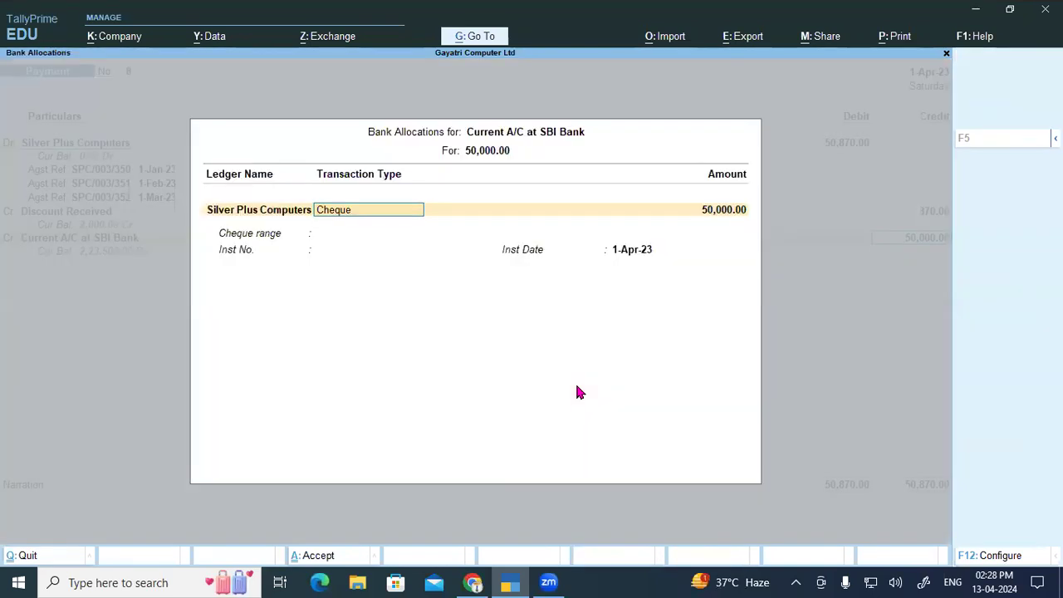
text(15894)
key(Return)
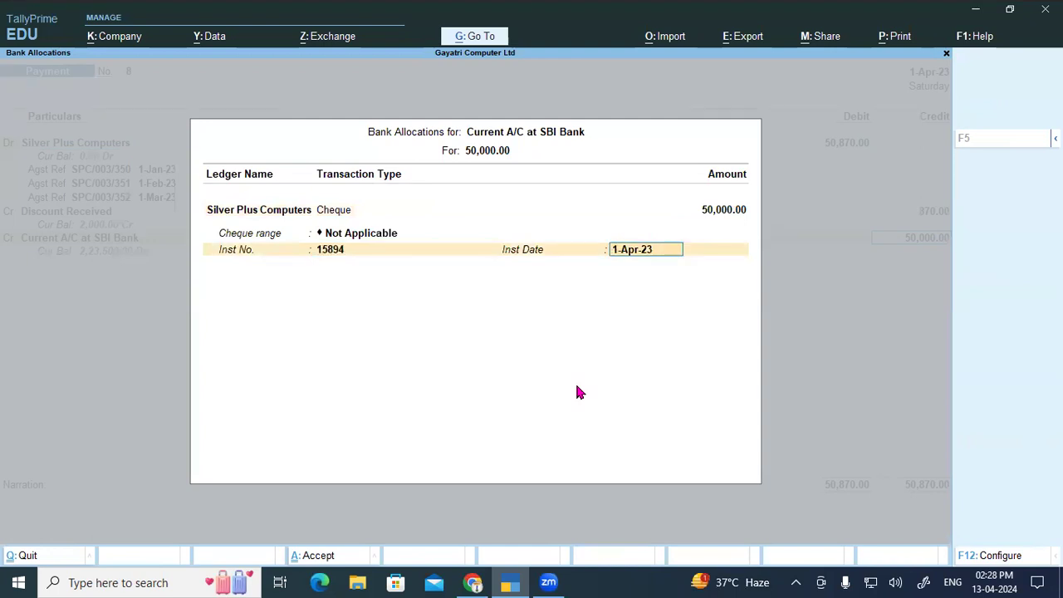
key(Return)
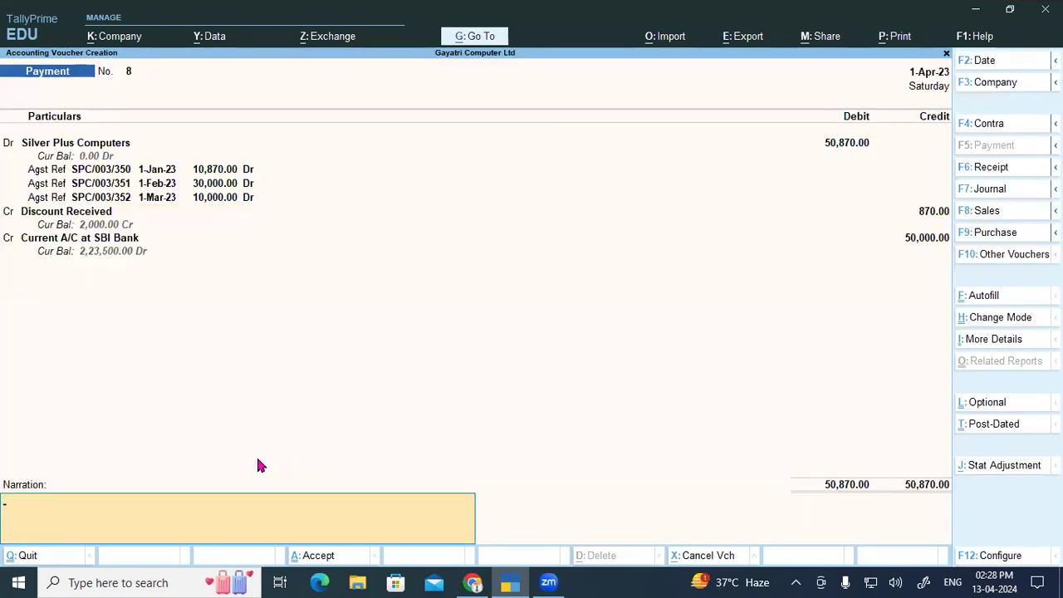
key(Return)
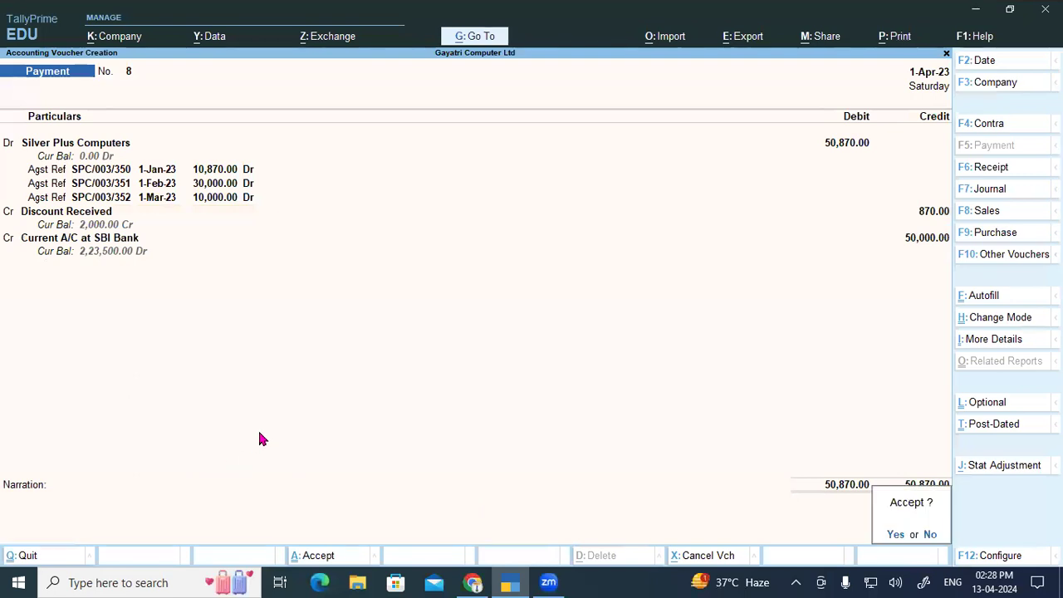
key(Return)
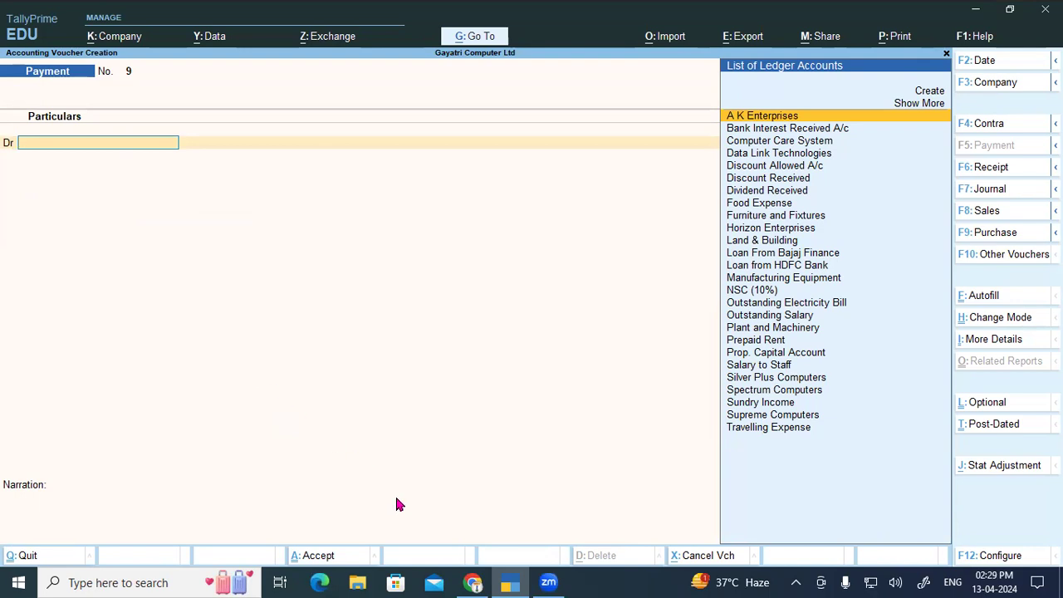
Step: Switch to the Tally notes PDF in Chrome and read payment exercise 8 on the outstanding electricity bill, including its bank account and cheque number
click(473, 582)
scroll(333, 449, down, 3)
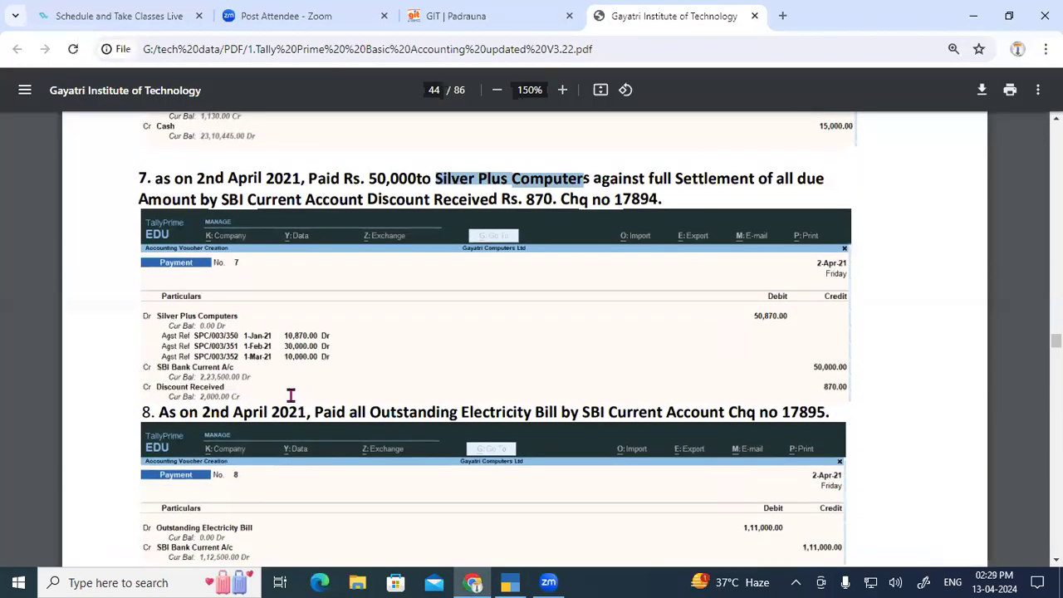
drag(164, 339, 292, 335)
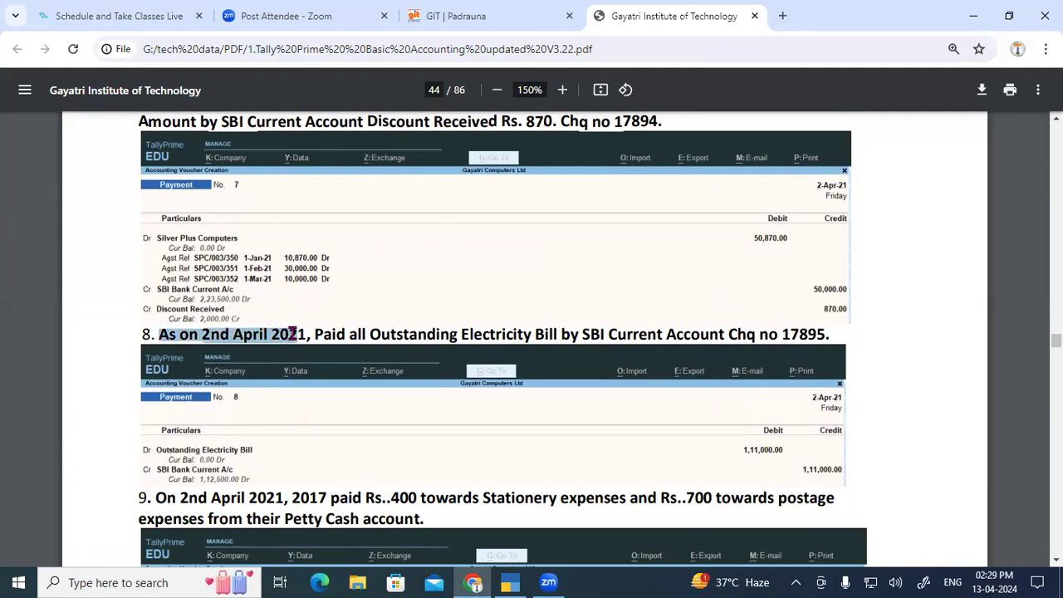
drag(292, 334, 574, 333)
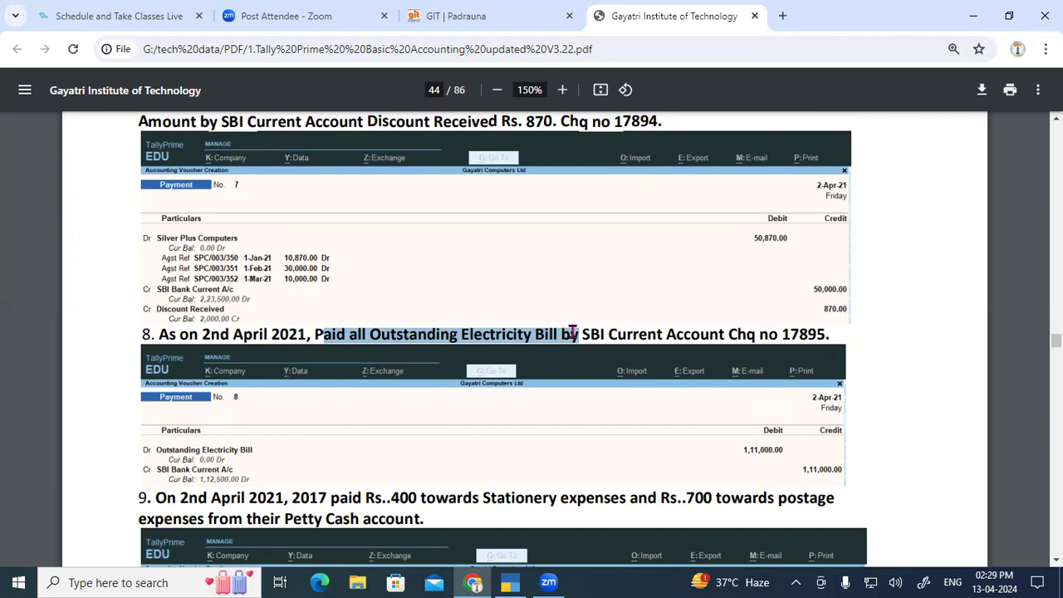
click(522, 320)
drag(427, 334, 707, 332)
click(633, 346)
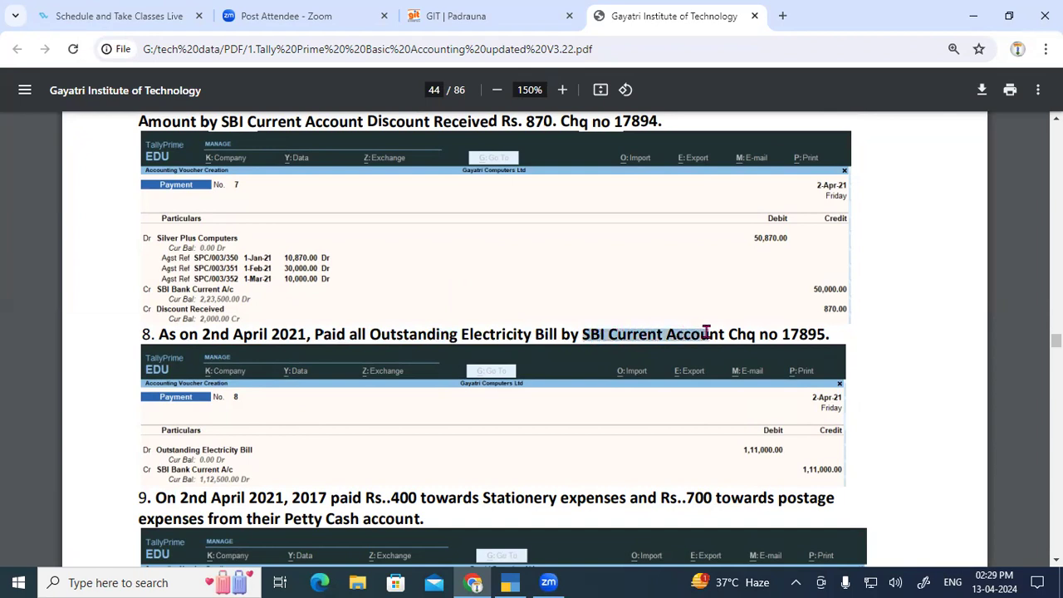
click(789, 334)
double_click(799, 332)
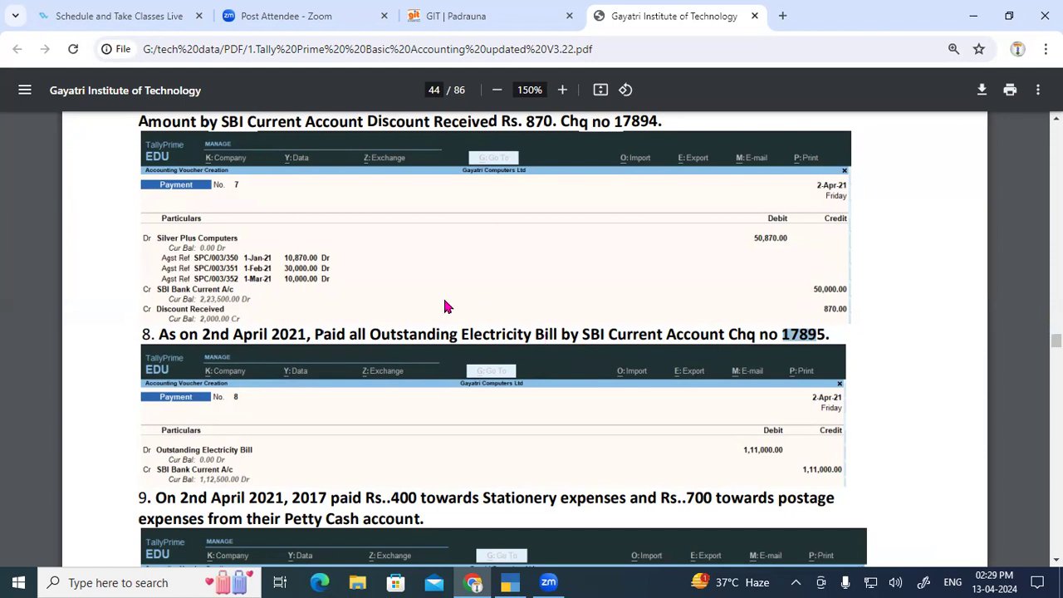
drag(373, 334, 456, 334)
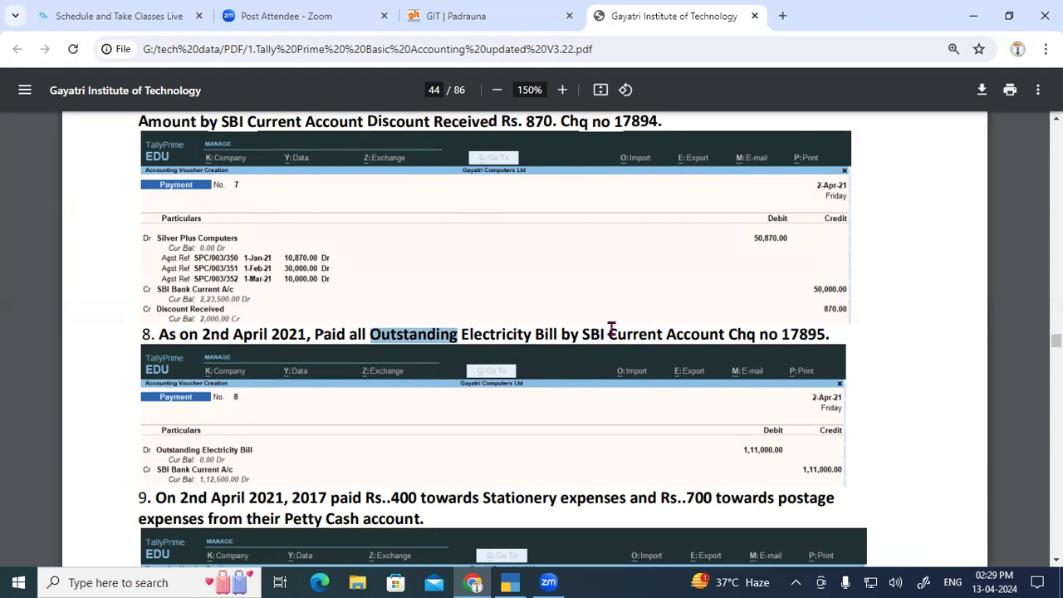
drag(584, 333, 708, 333)
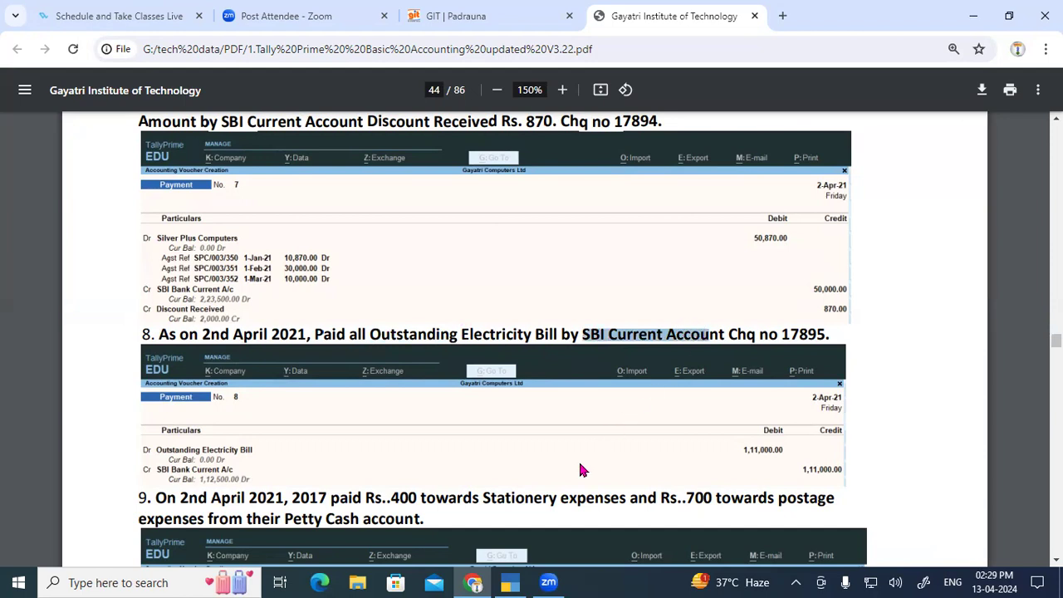
Step: Switch to TallyPrime and debit Outstanding Electricity Bill with 1,11,000 in the new payment voucher
click(510, 583)
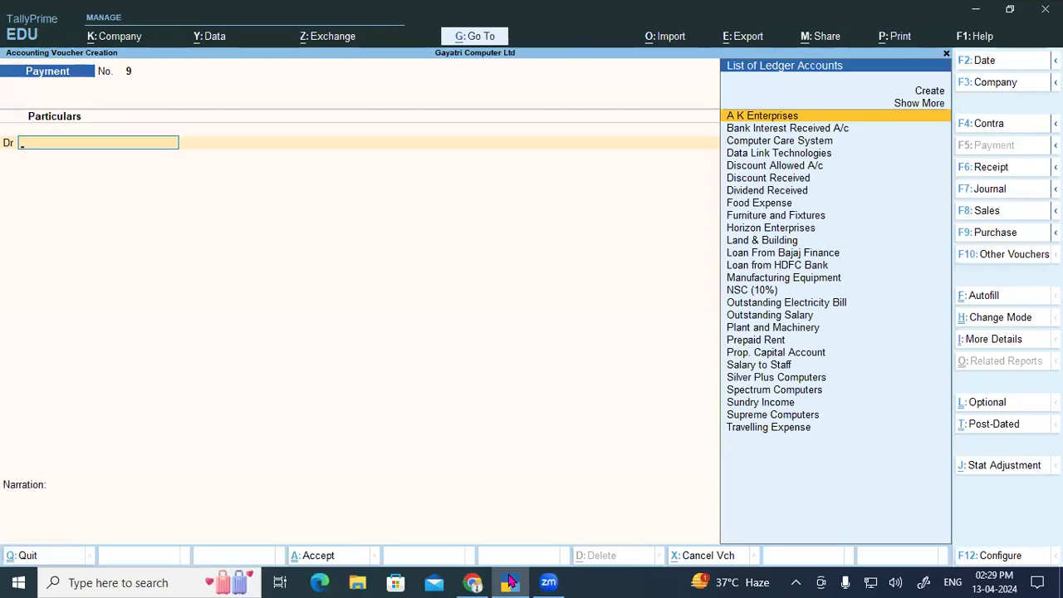
text(O)
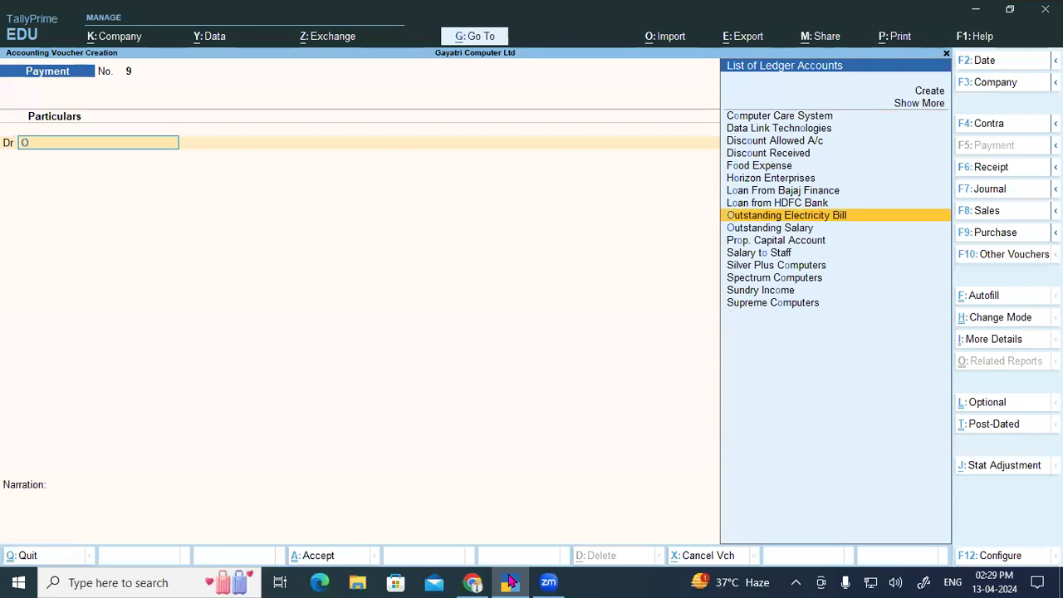
key(Return)
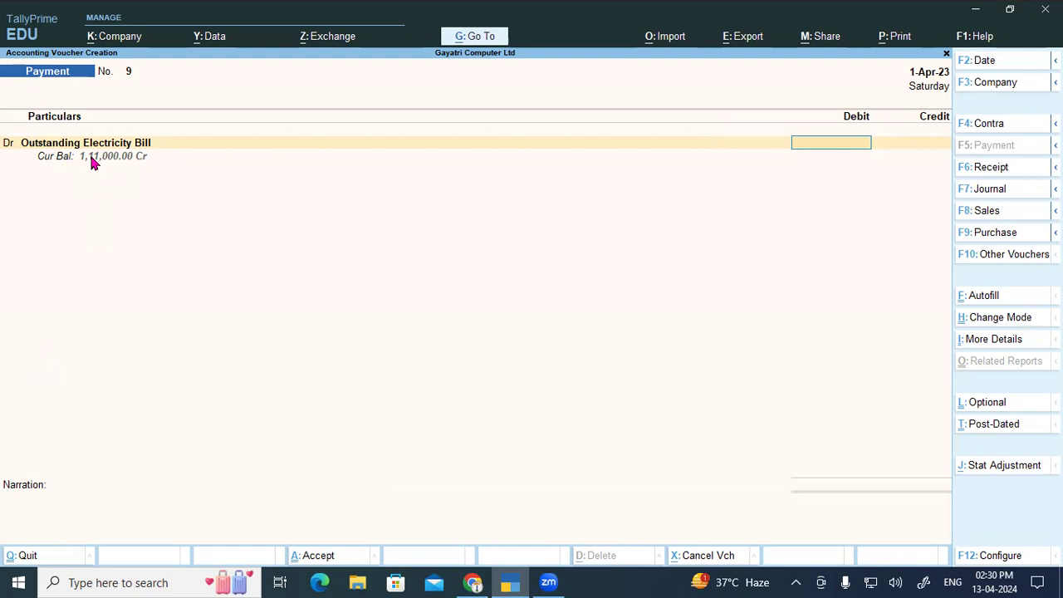
text(1,11,000)
key(Return)
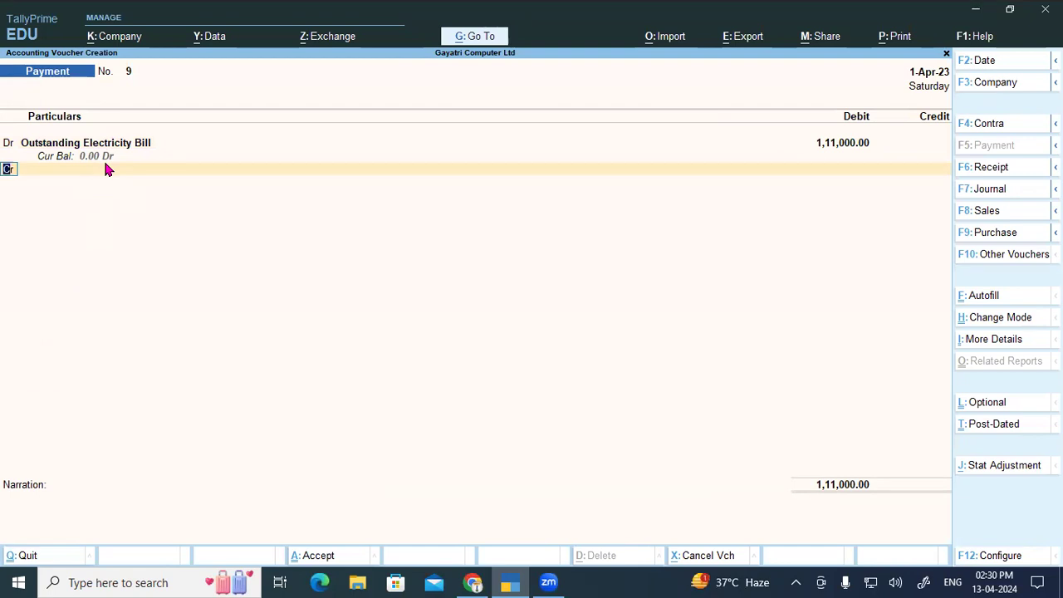
Step: Credit Current A/C at SBI Bank with 1,11,000 and save the electricity bill payment voucher
key(Return)
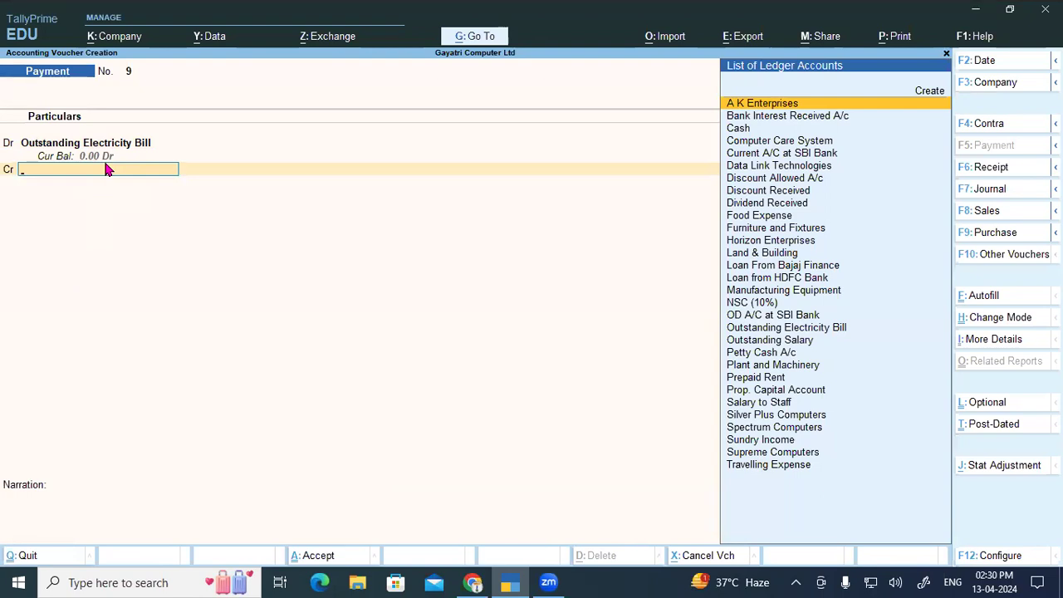
text(Cu)
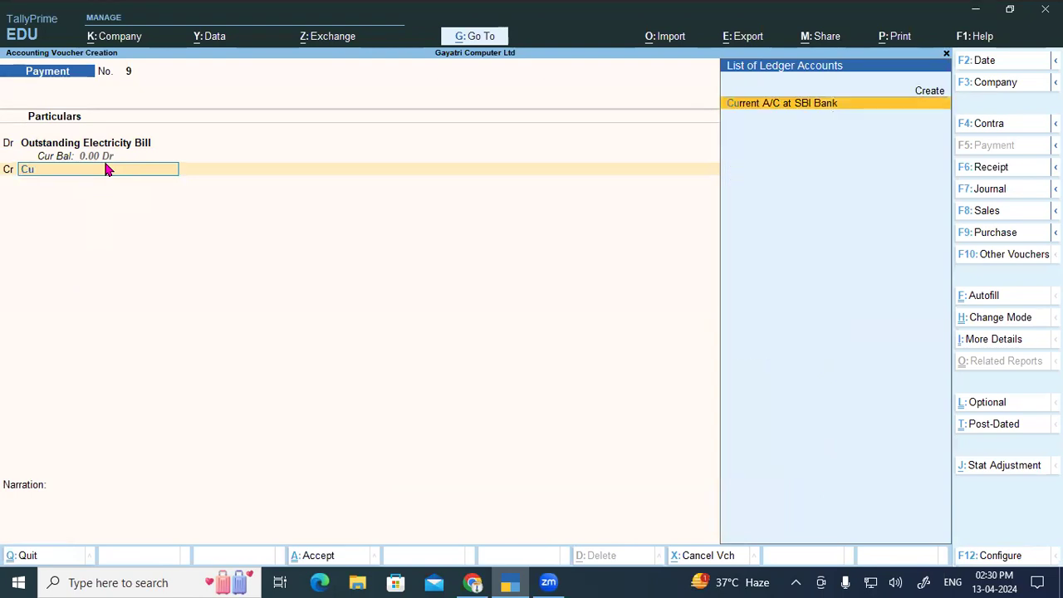
key(Return)
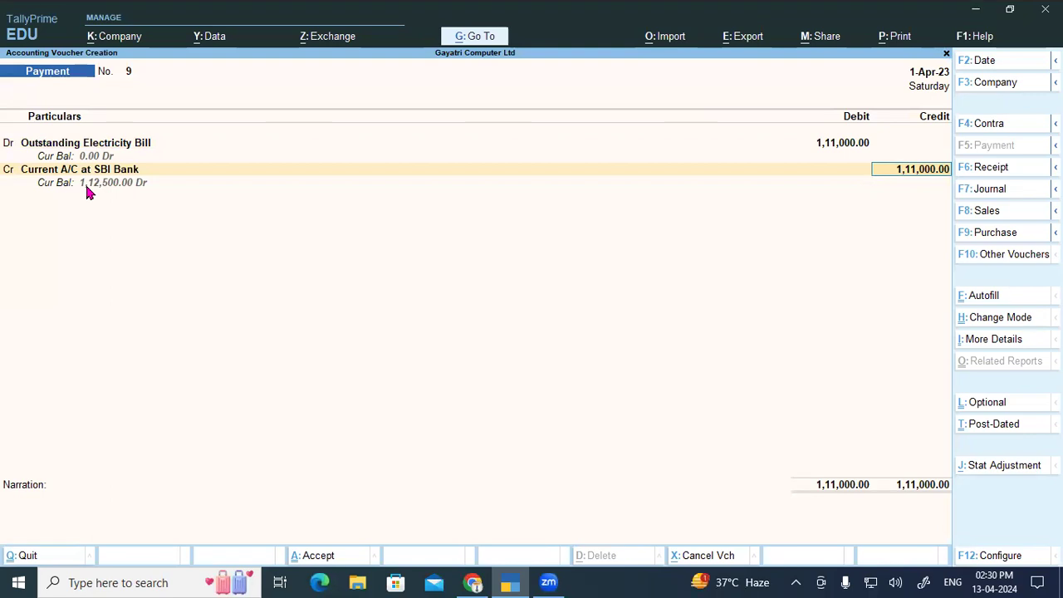
key(ctrl+a)
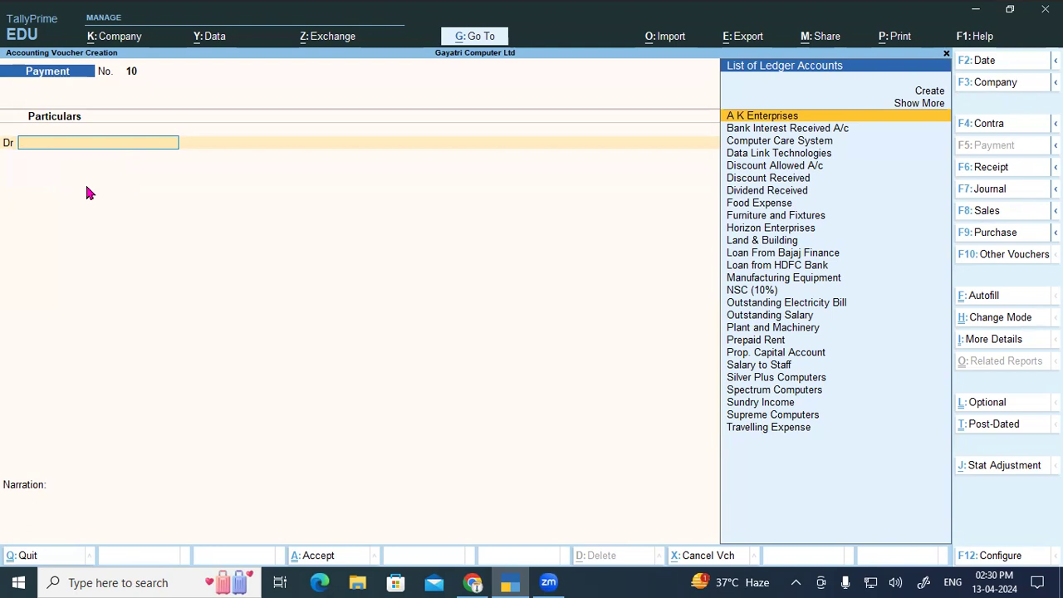
Step: Switch to the Tally notes PDF in Chrome and read payment exercise 9, checking the date given in its wording
key(alt+Tab)
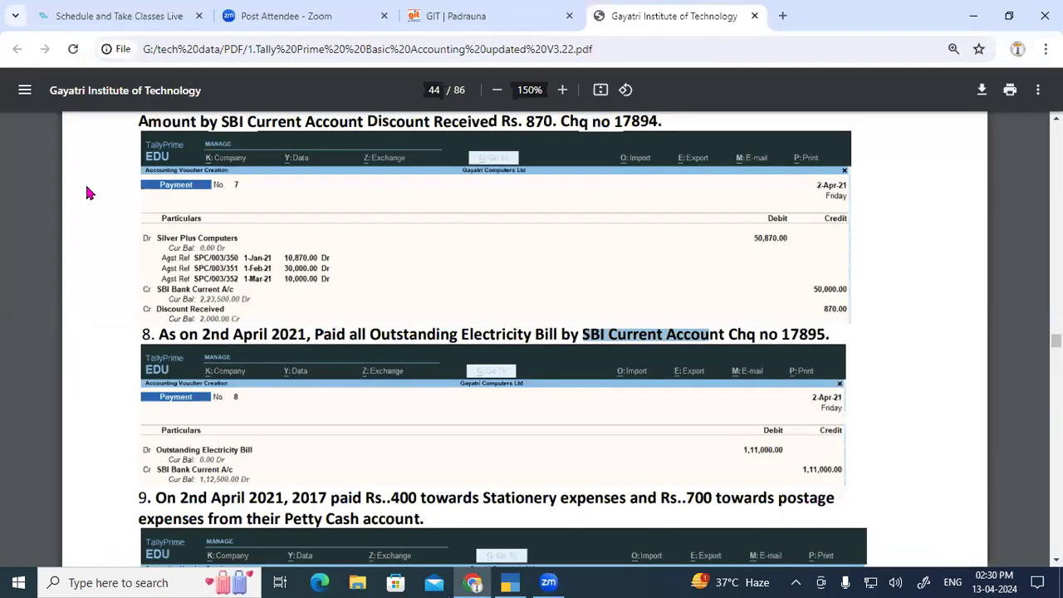
scroll(150, 283, down, 1)
scroll(150, 284, down, 3)
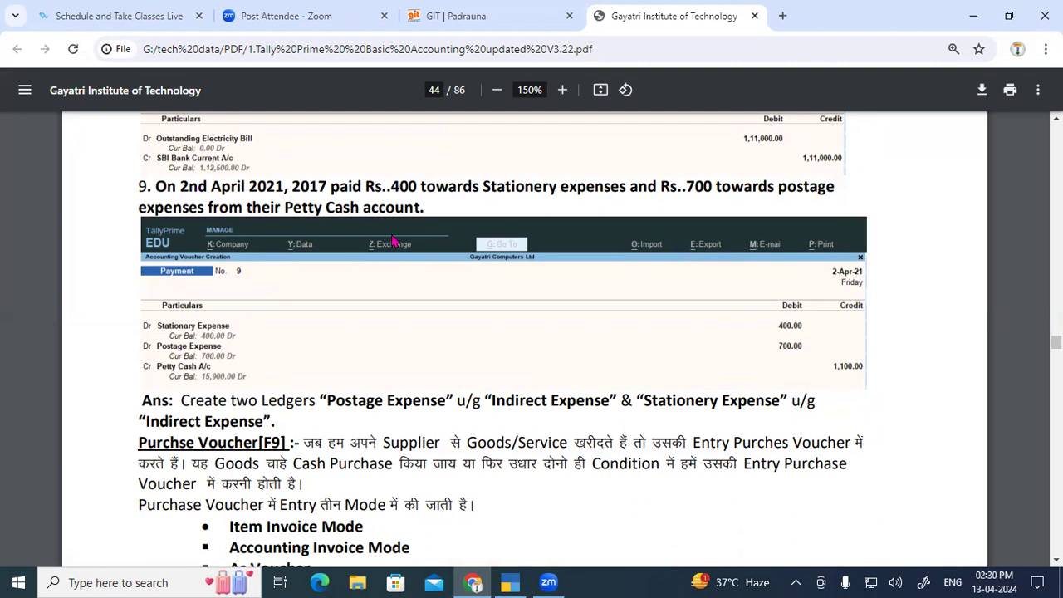
drag(652, 187, 697, 185)
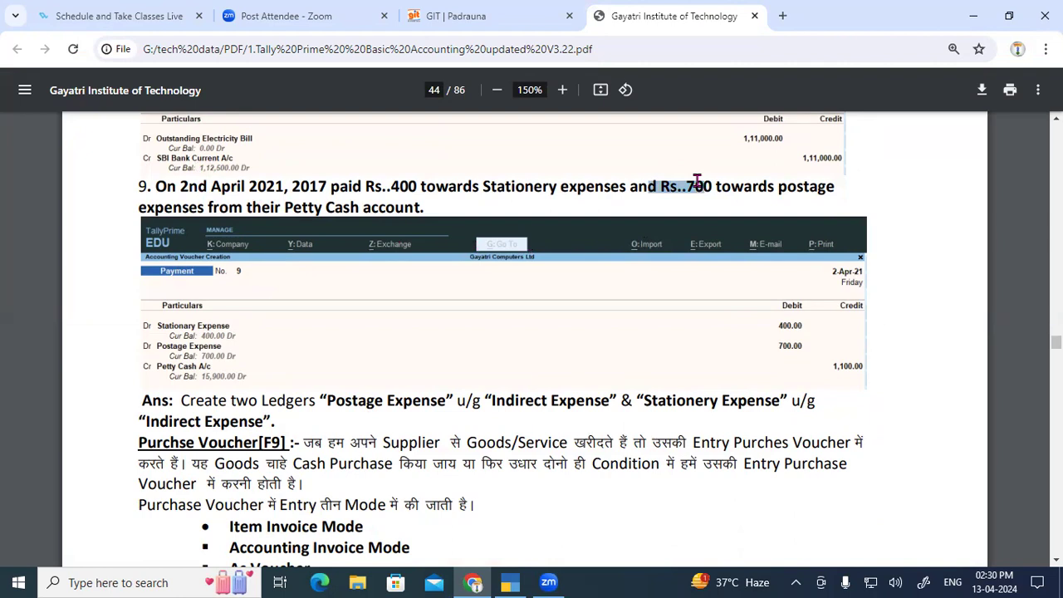
drag(147, 187, 298, 186)
click(303, 186)
double_click(303, 186)
click(299, 185)
drag(294, 184, 318, 182)
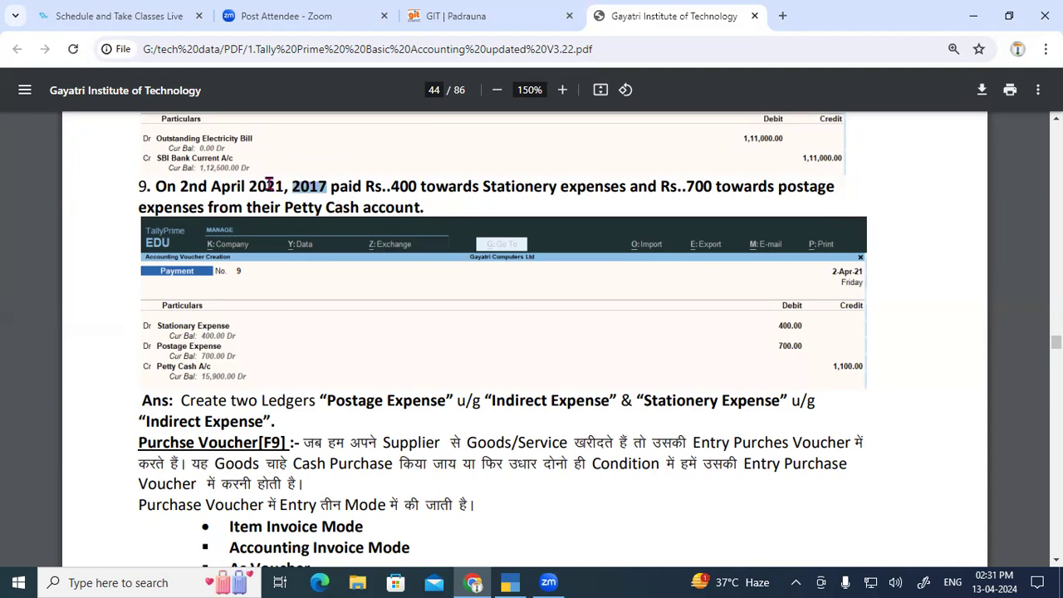
click(158, 188)
drag(158, 188, 268, 186)
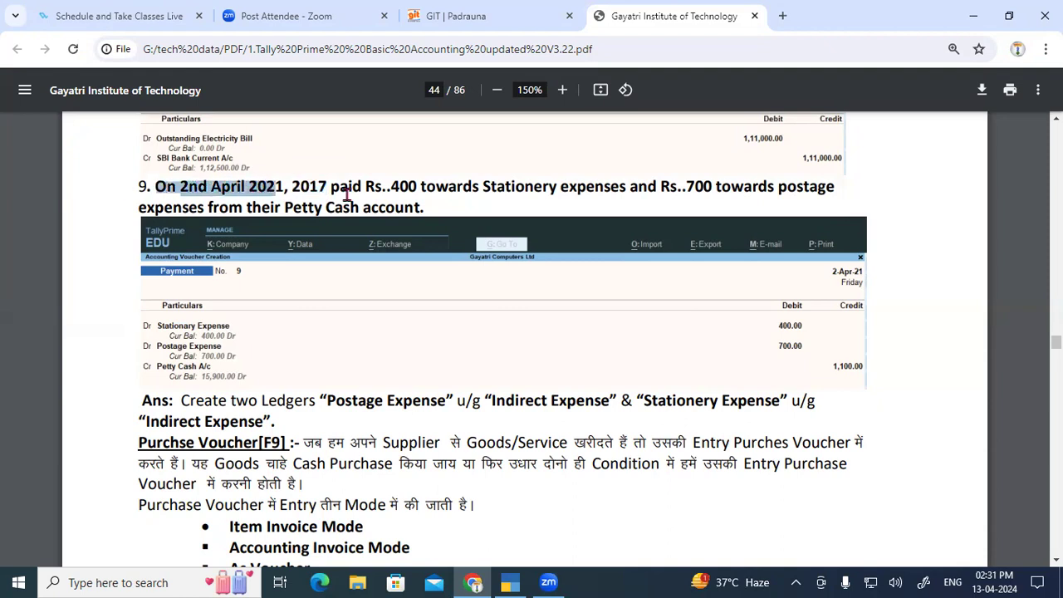
Step: Examine exercise 9's stationery and postage expense amounts and the Petty Cash account they are paid from
drag(363, 188, 469, 211)
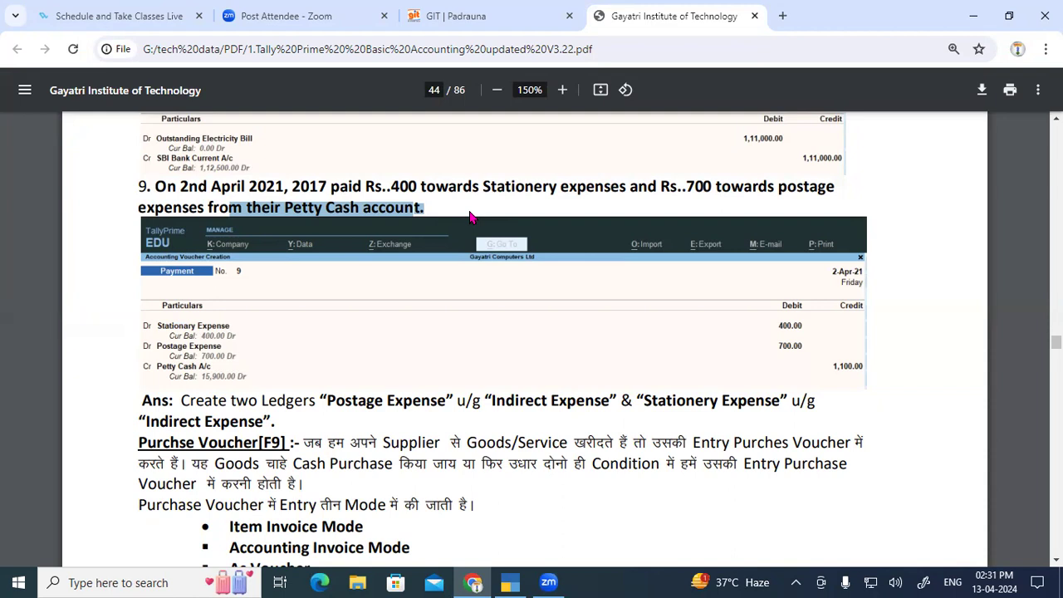
drag(326, 184, 138, 182)
drag(340, 186, 556, 187)
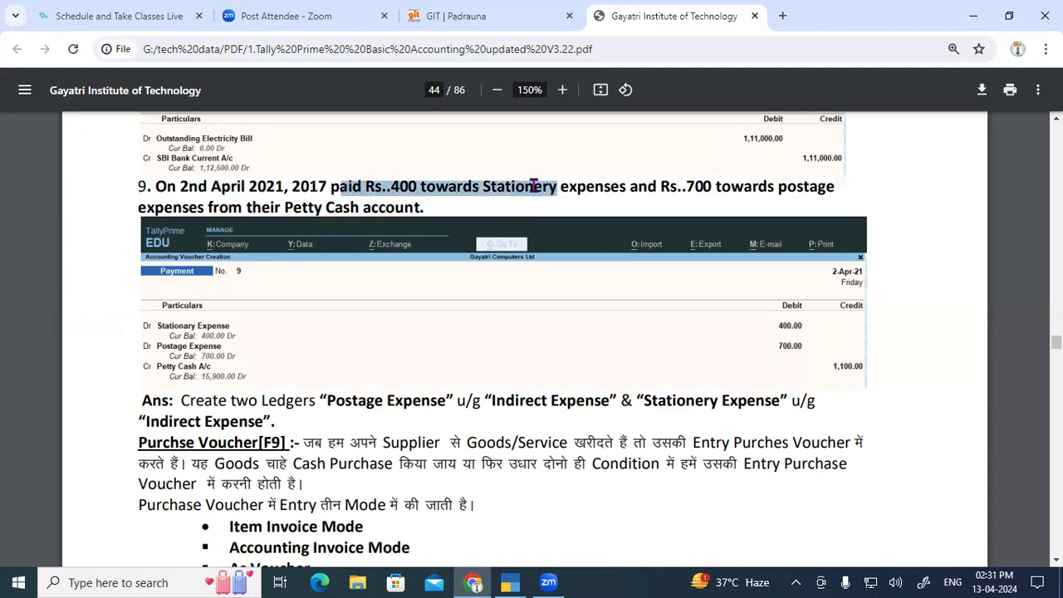
click(534, 187)
drag(437, 186, 605, 186)
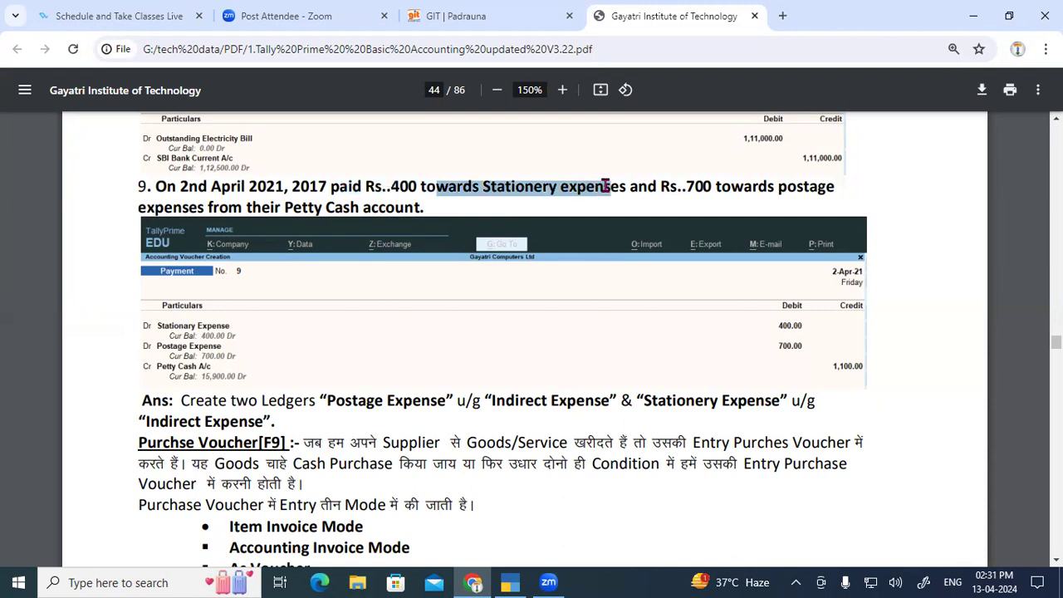
drag(661, 186, 775, 187)
drag(486, 215, 425, 205)
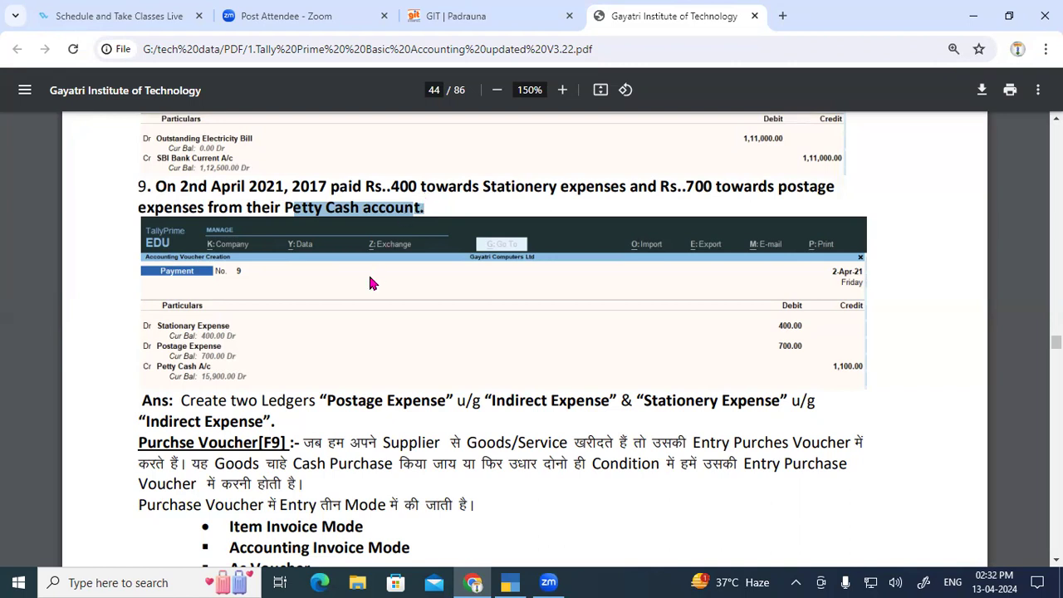
scroll(370, 279, up, 3)
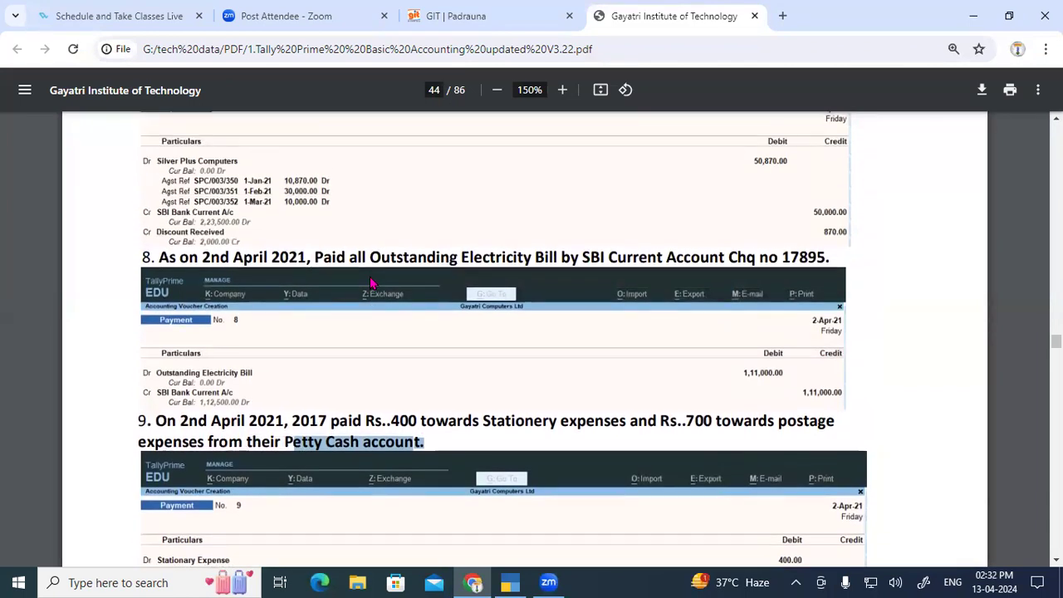
scroll(369, 278, up, 1)
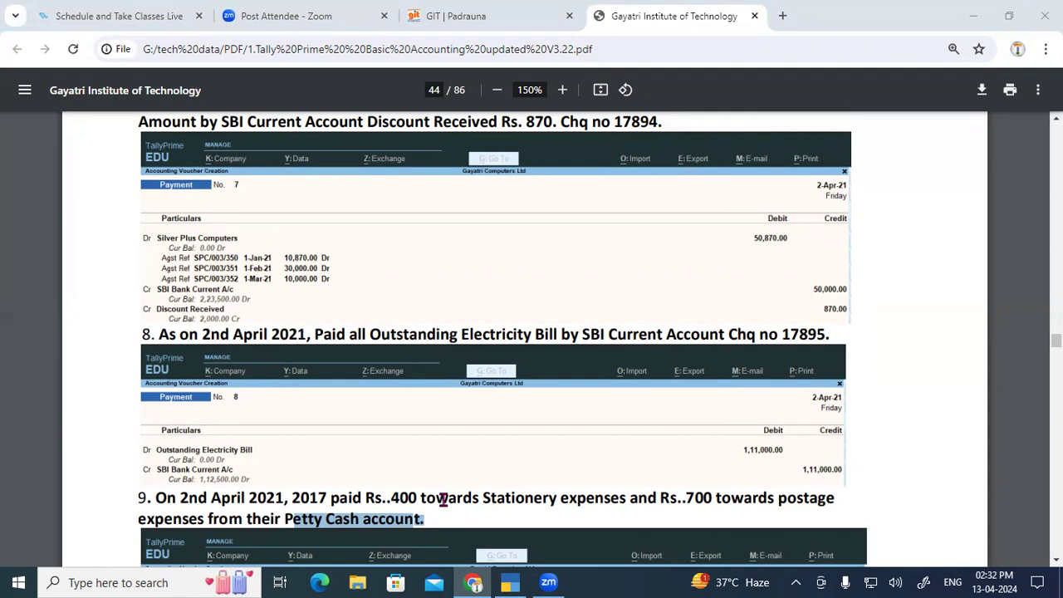
drag(482, 499, 624, 498)
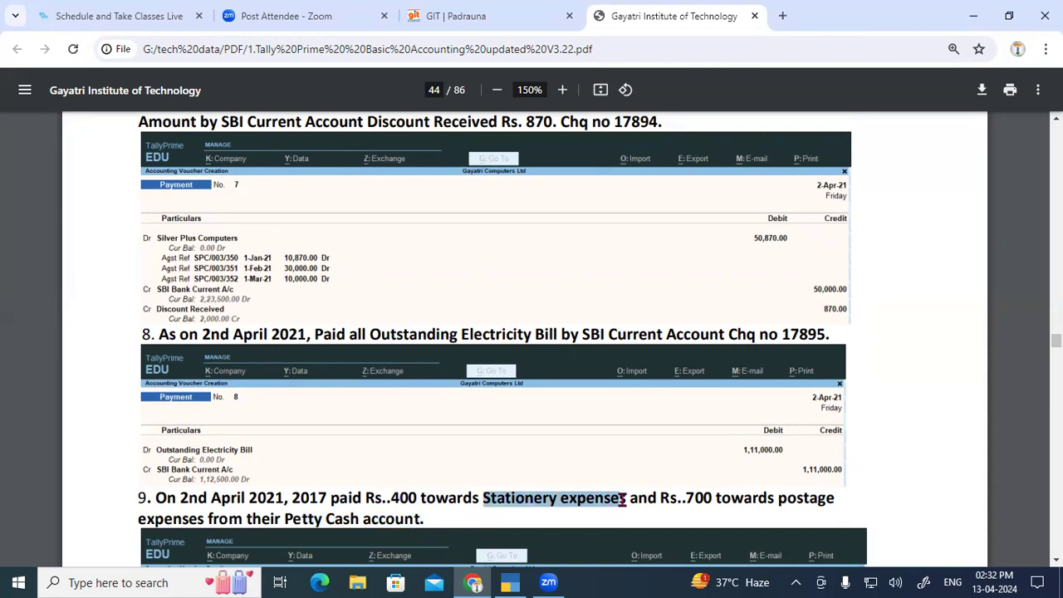
drag(285, 518, 357, 519)
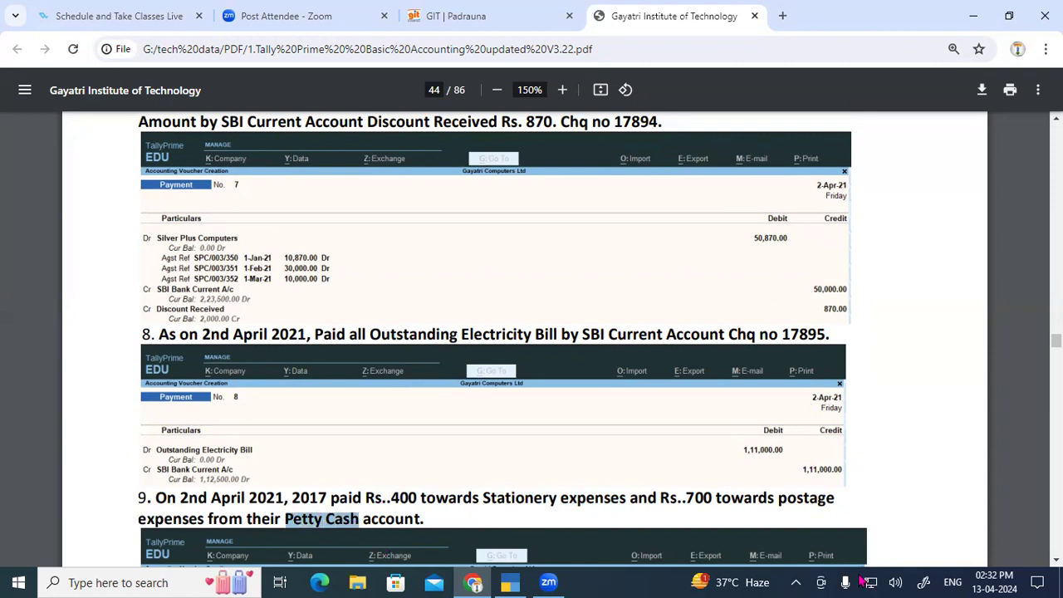
Step: Examine payment exercise 9's wording for the stationery expenses, the postage expenses and the Petty Cash account they are paid from
drag(779, 498, 379, 520)
drag(485, 498, 624, 499)
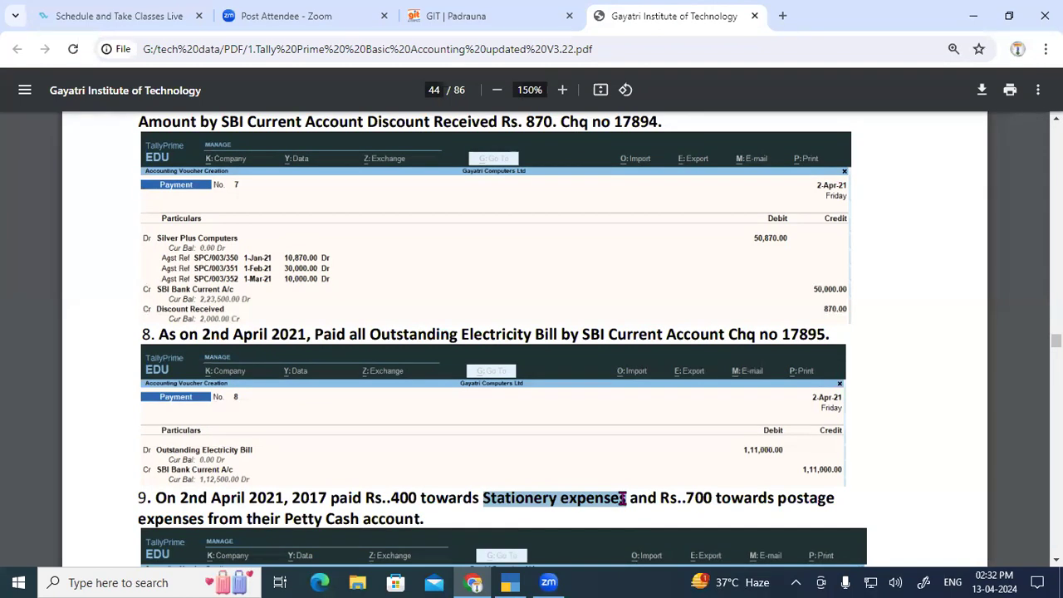
click(533, 492)
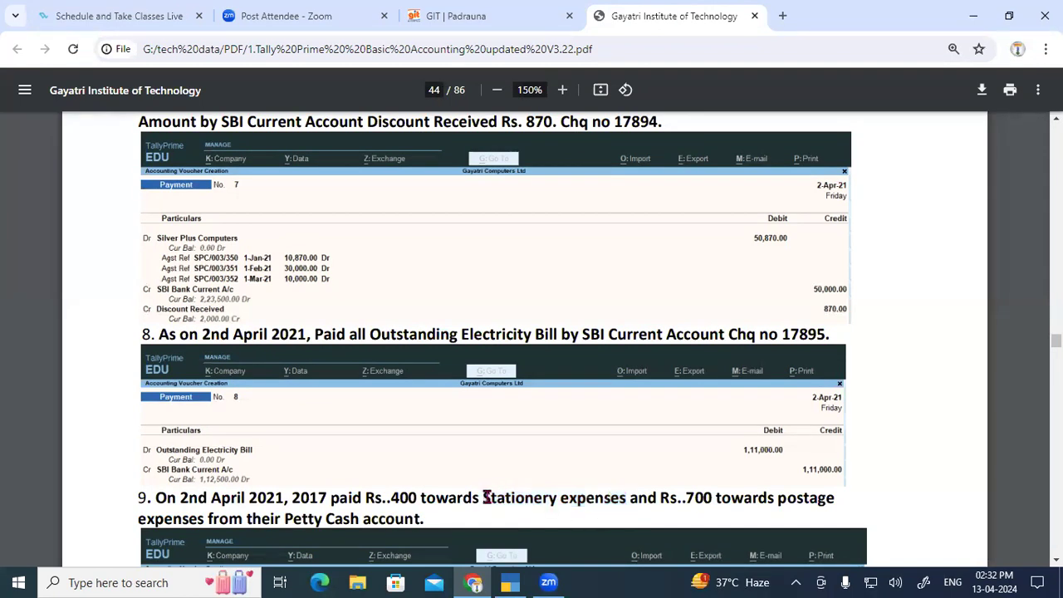
drag(487, 498, 628, 497)
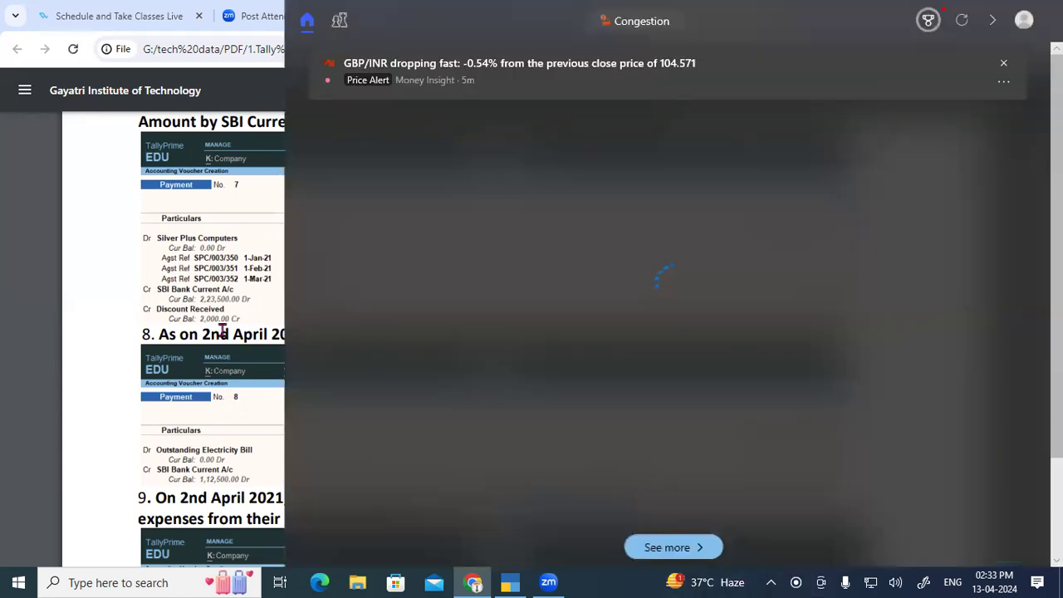
click(165, 314)
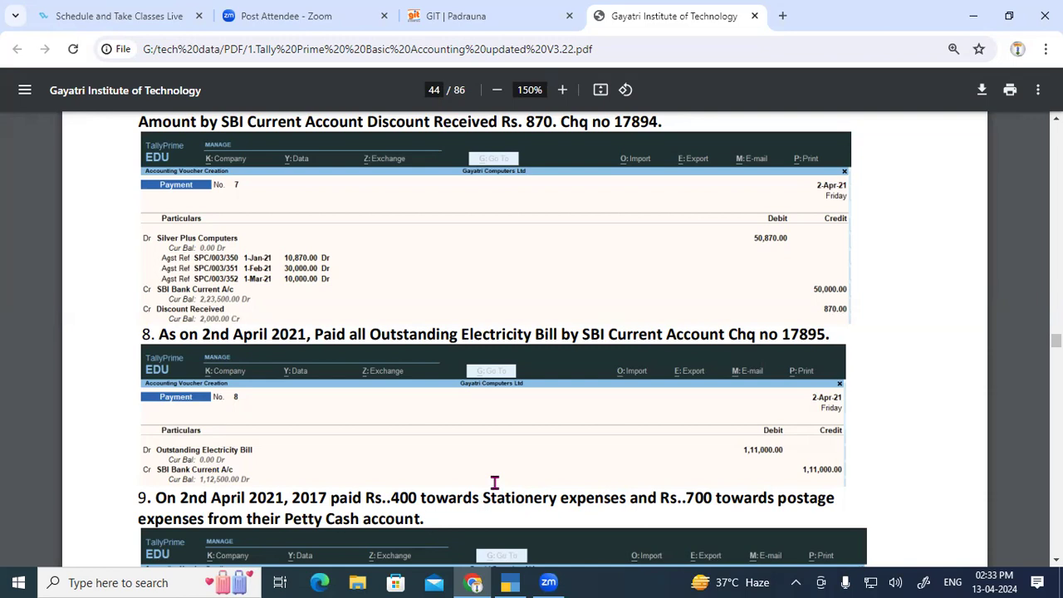
drag(422, 498, 625, 495)
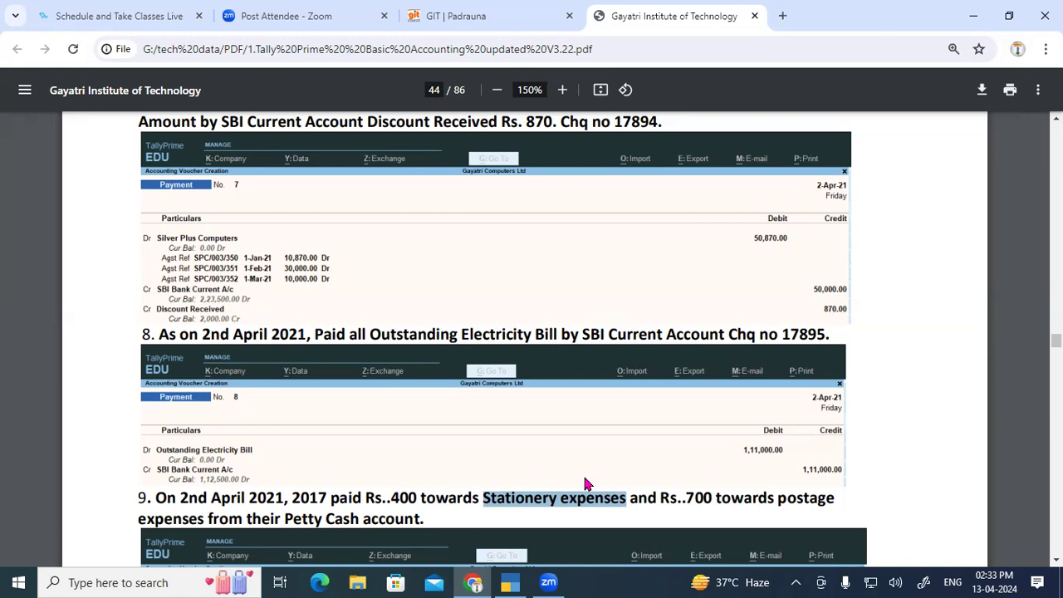
click(434, 422)
drag(154, 500, 432, 520)
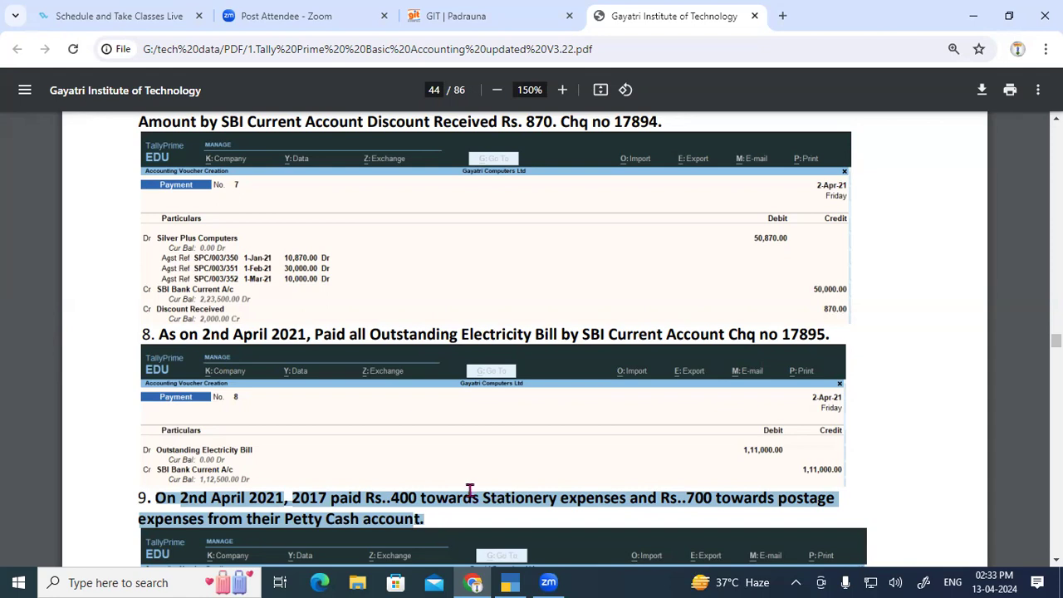
drag(483, 498, 199, 516)
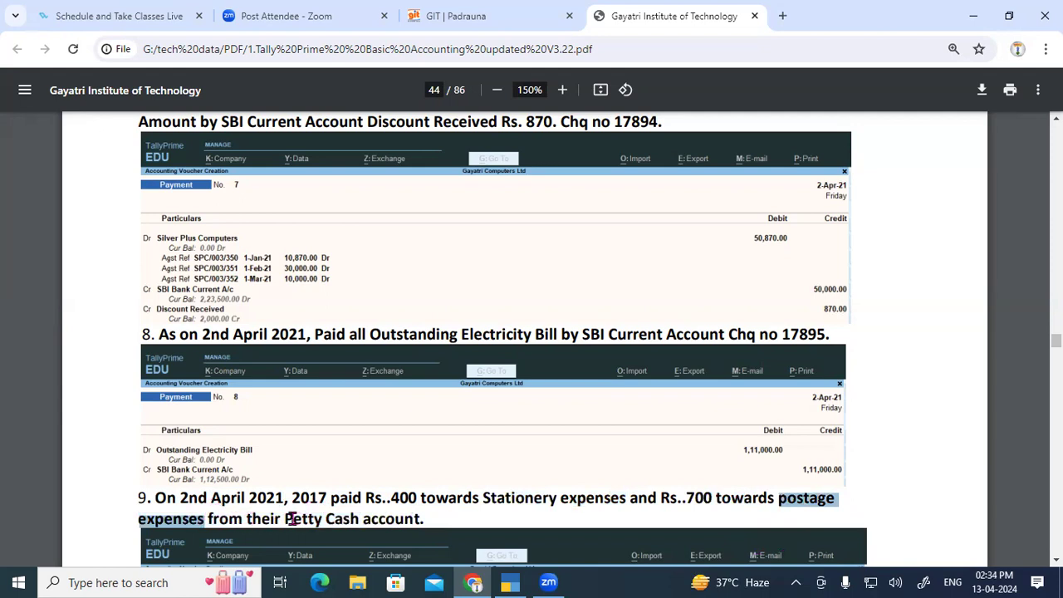
drag(285, 518, 328, 518)
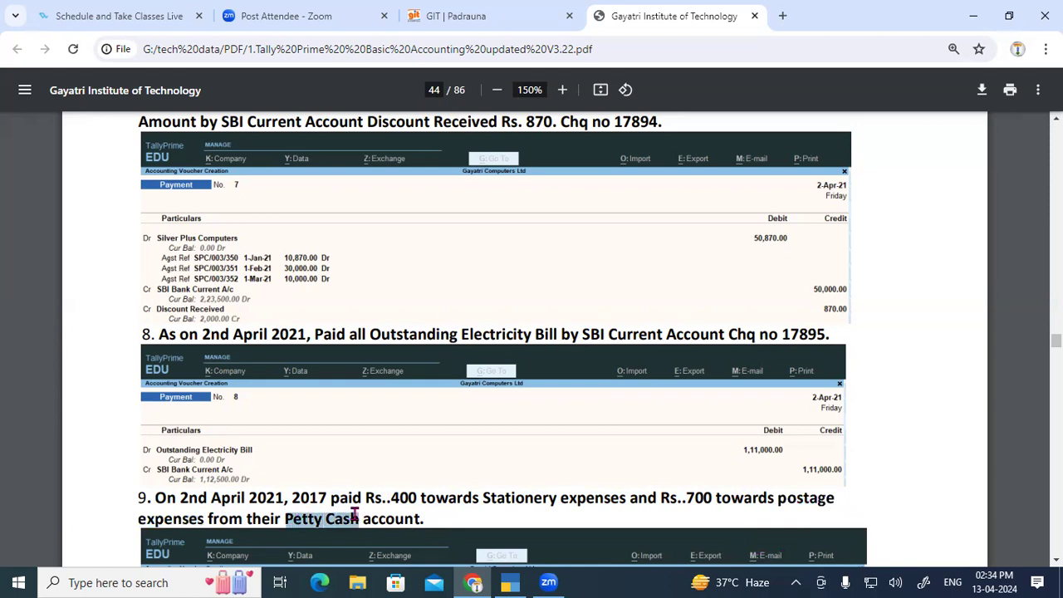
click(354, 514)
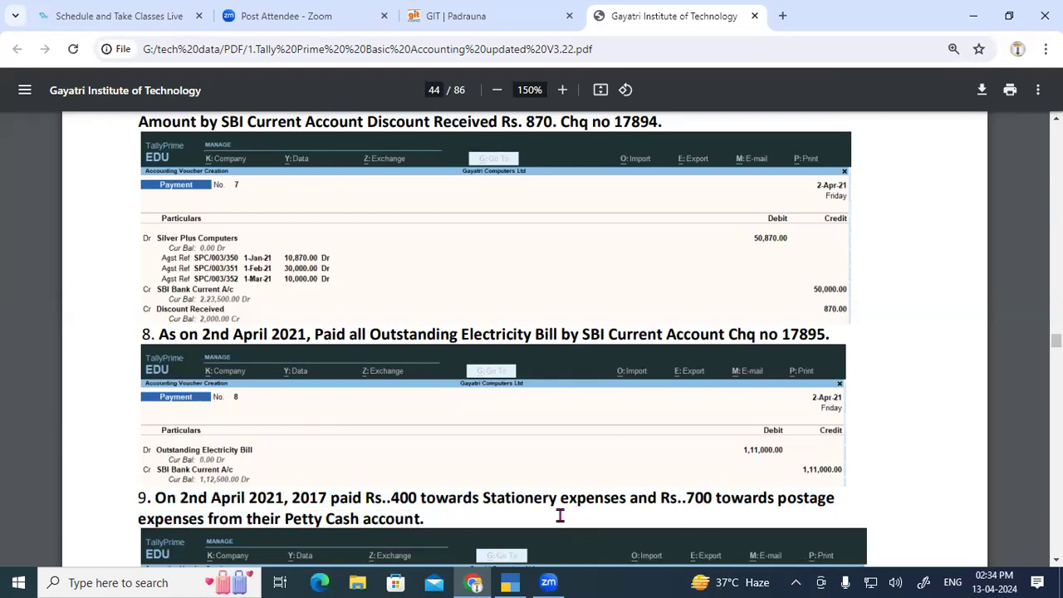
Step: Review exercise 9's ledgers again, covering Stationery expenses, the 700 postage expenses and the Petty Cash account
drag(484, 494, 629, 508)
click(610, 505)
drag(561, 498, 629, 503)
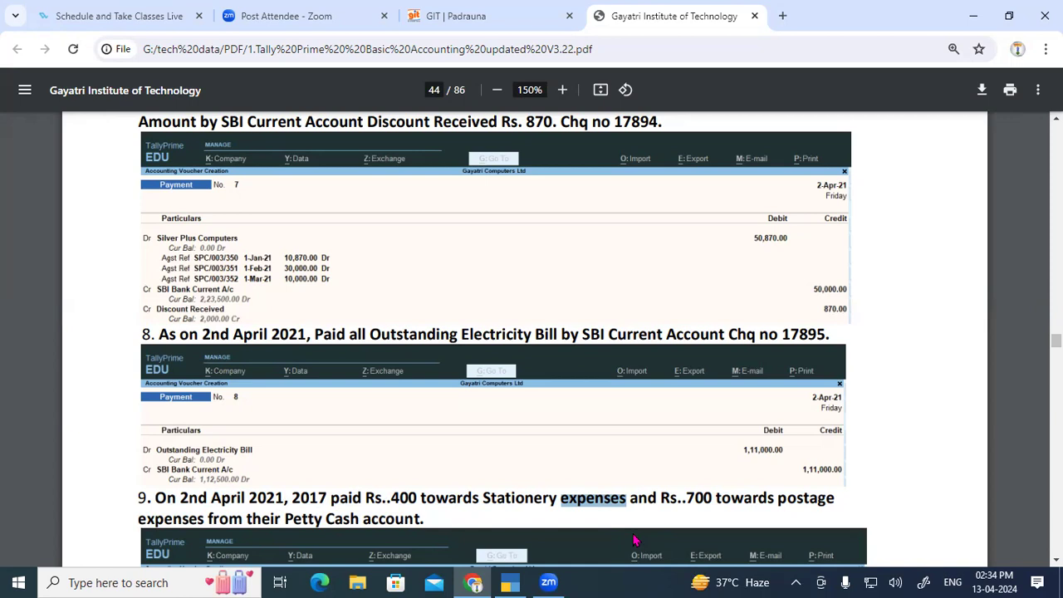
drag(484, 496, 617, 488)
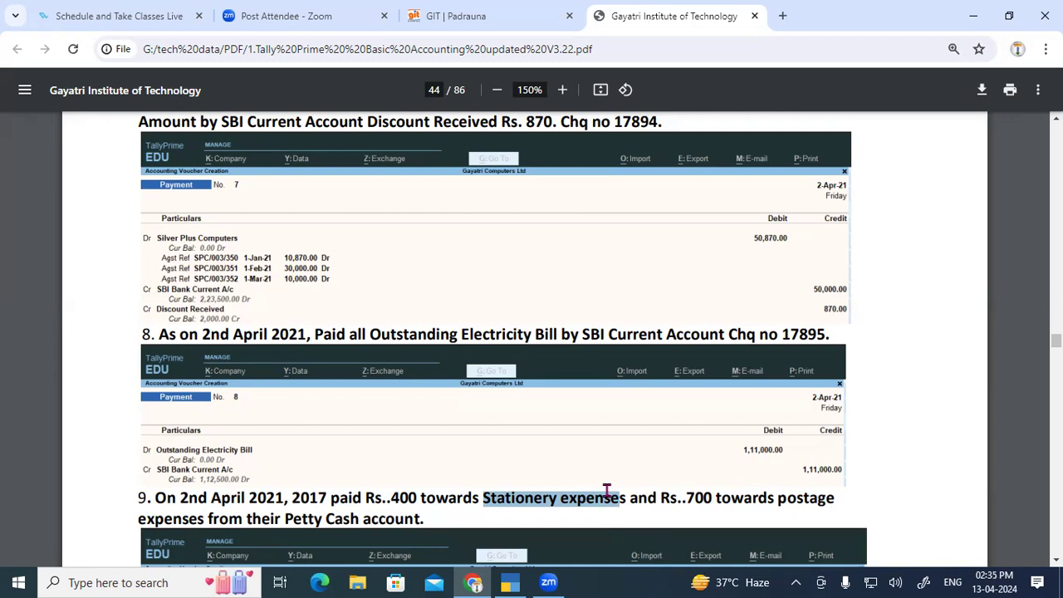
click(530, 497)
drag(561, 498, 598, 500)
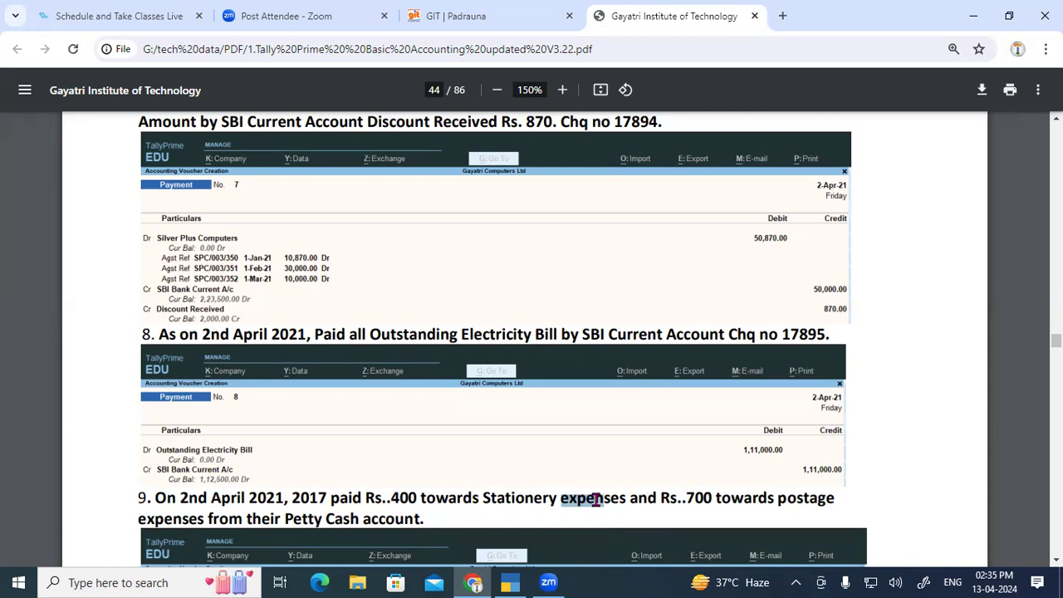
drag(484, 498, 606, 498)
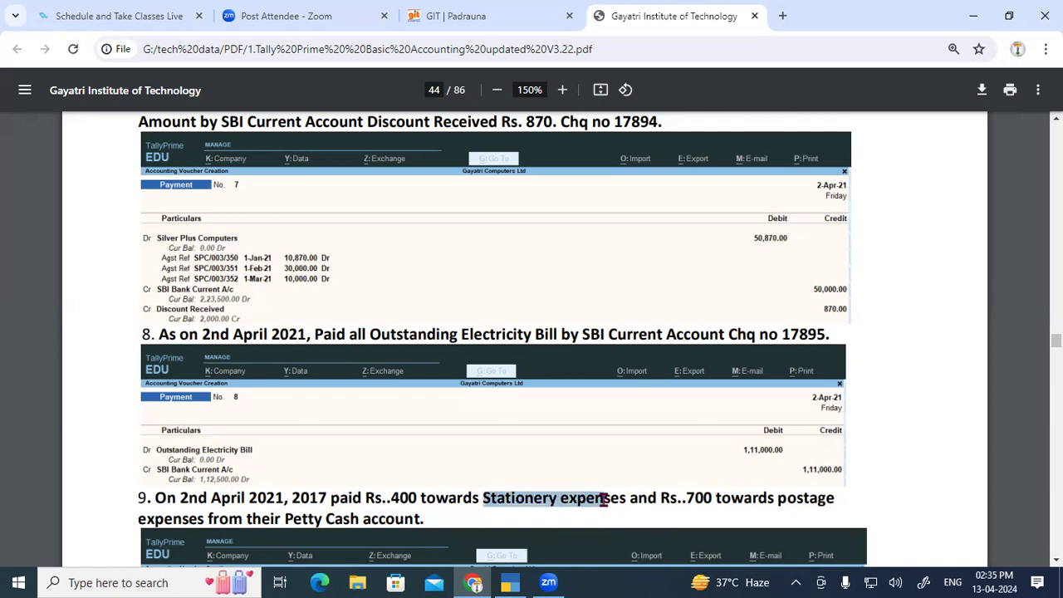
drag(779, 499, 205, 518)
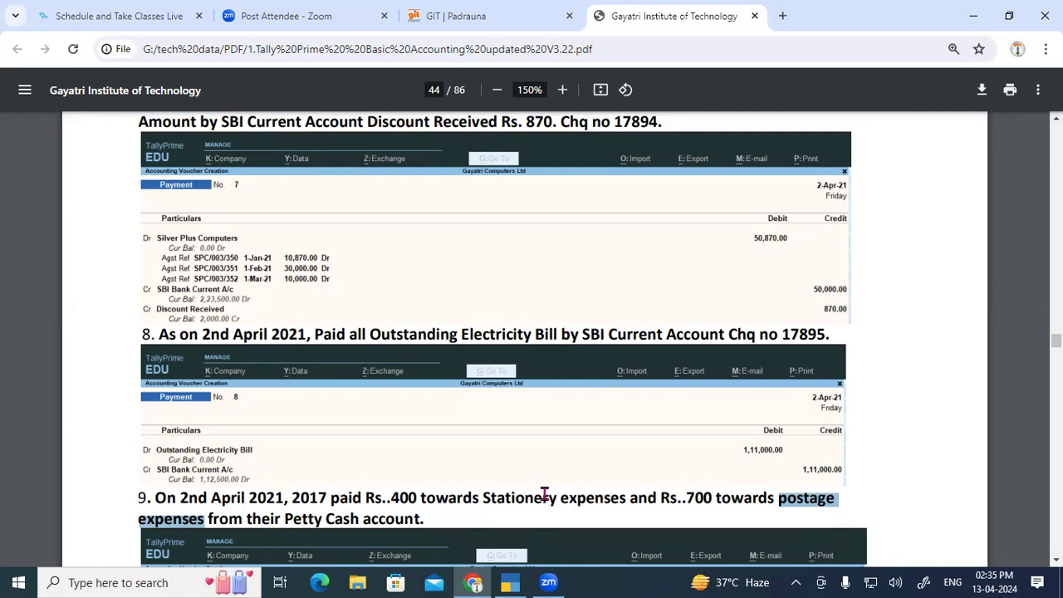
drag(686, 498, 710, 497)
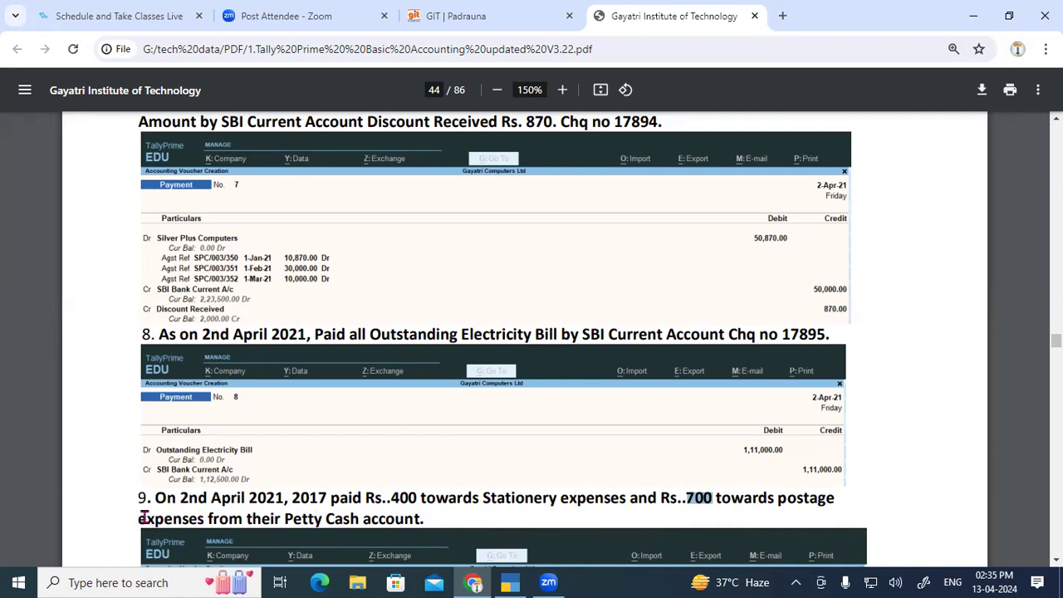
drag(138, 520, 181, 520)
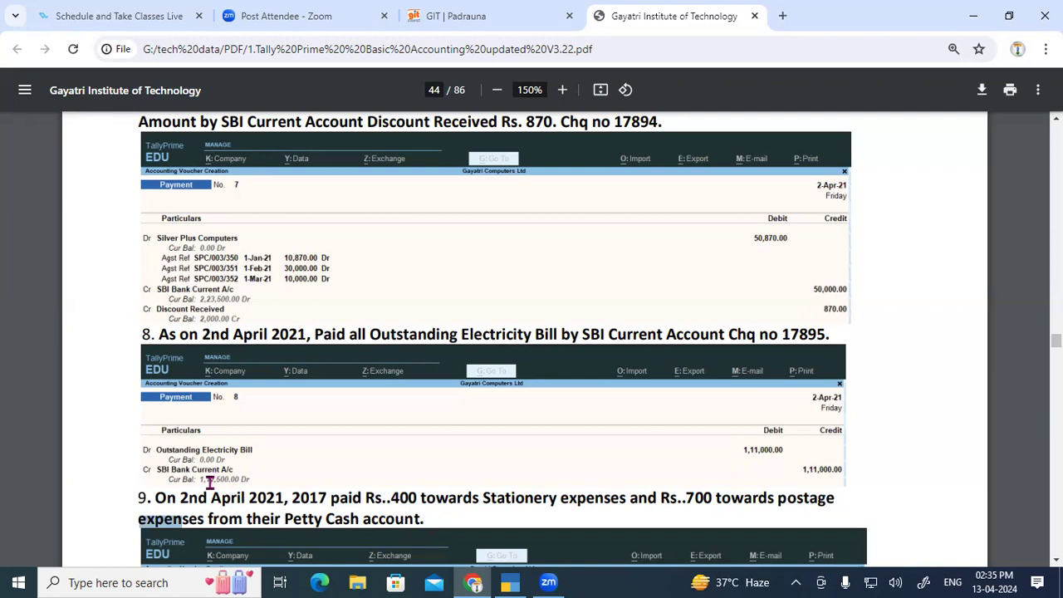
drag(281, 520, 424, 518)
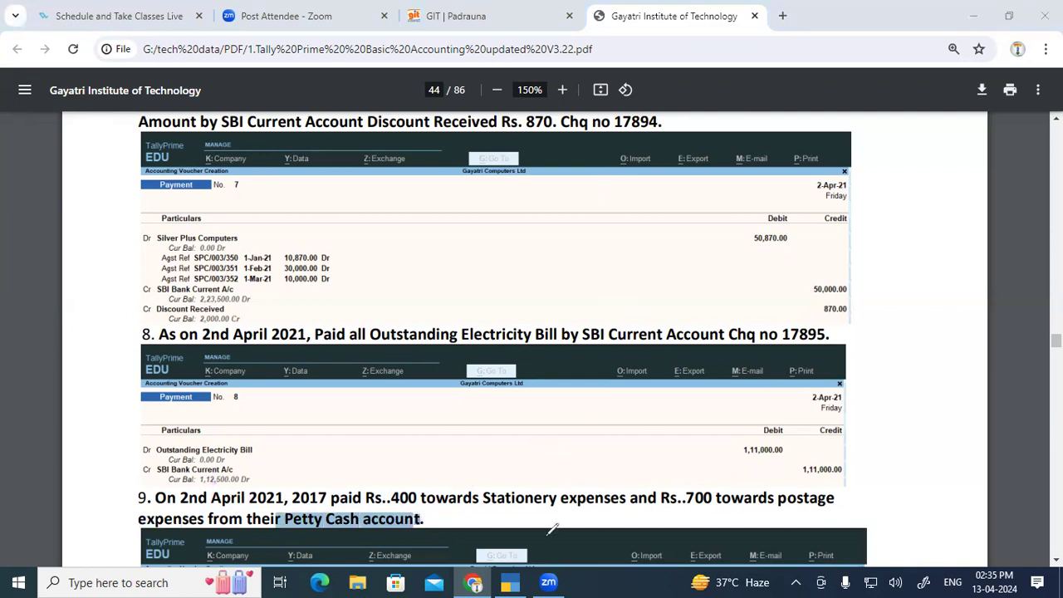
Step: Underline exercise 9's stationery, postage and Petty Cash accounts and annotate the page with Dr, Dr and Cr
drag(513, 491, 566, 492)
drag(785, 489, 834, 492)
drag(286, 525, 336, 525)
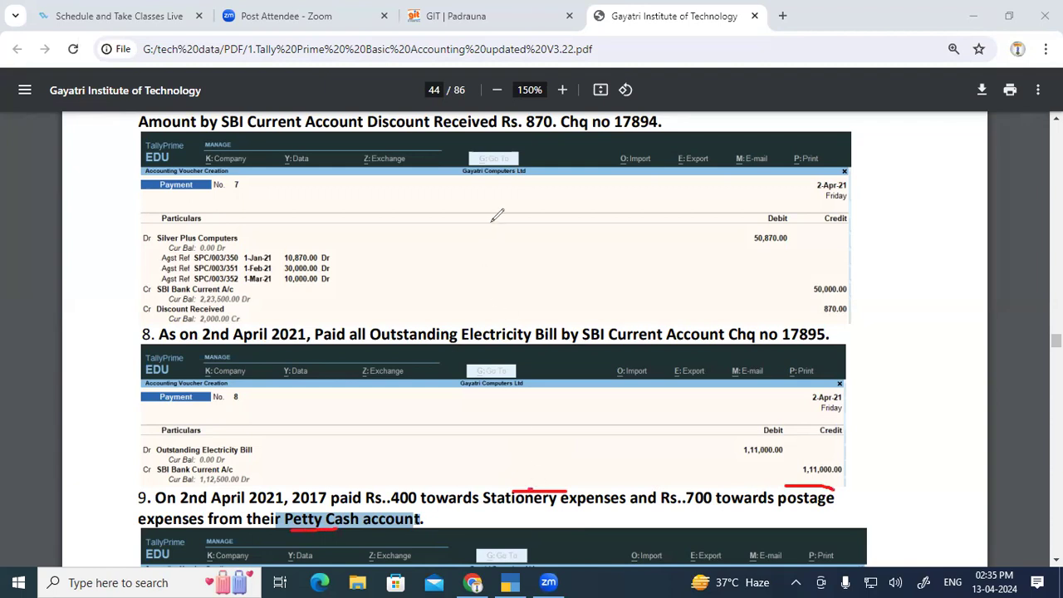
mouse_move(497, 214)
mouse_down()
mouse_move(504, 232)
mouse_move(505, 219)
mouse_move(503, 231)
mouse_move(548, 204)
mouse_up()
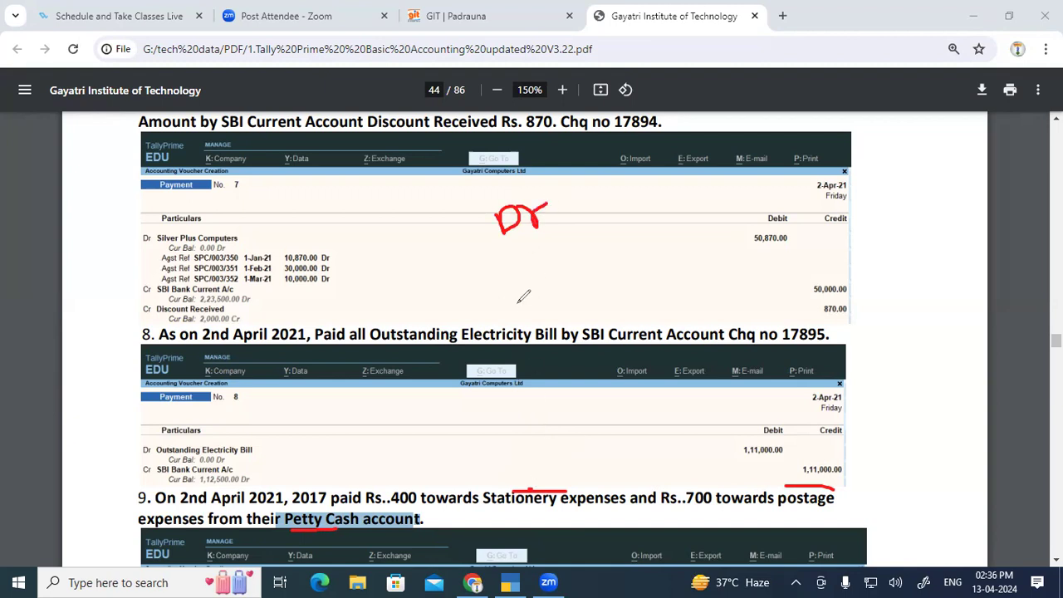
mouse_move(515, 254)
mouse_down()
mouse_move(536, 259)
mouse_move(526, 282)
mouse_move(570, 248)
mouse_up()
drag(289, 532, 347, 528)
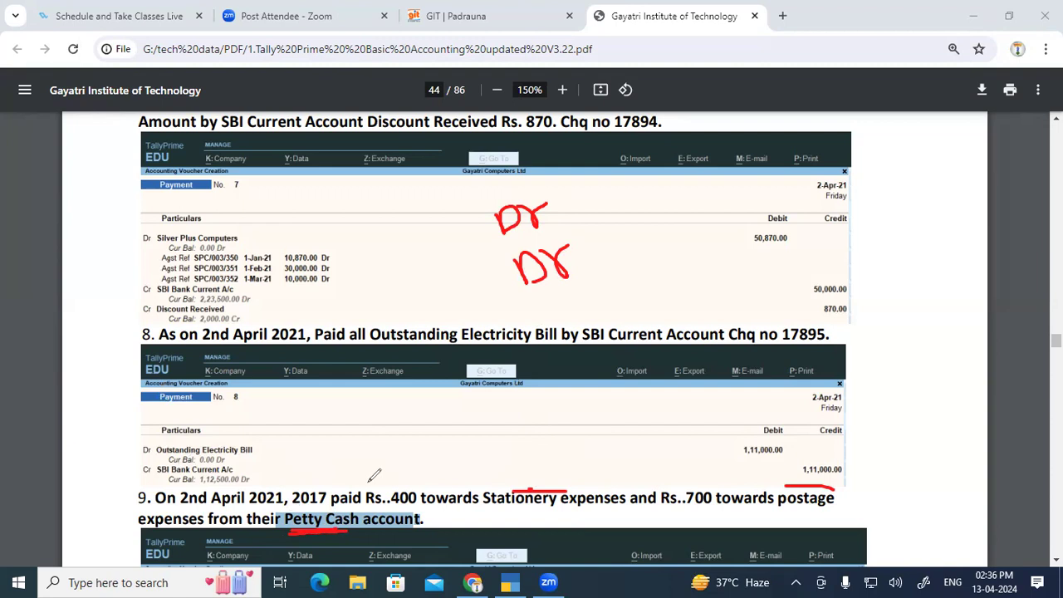
mouse_move(545, 298)
mouse_down()
mouse_move(532, 322)
mouse_move(550, 327)
mouse_up()
mouse_move(550, 316)
mouse_down()
mouse_move(571, 304)
mouse_move(574, 289)
mouse_up()
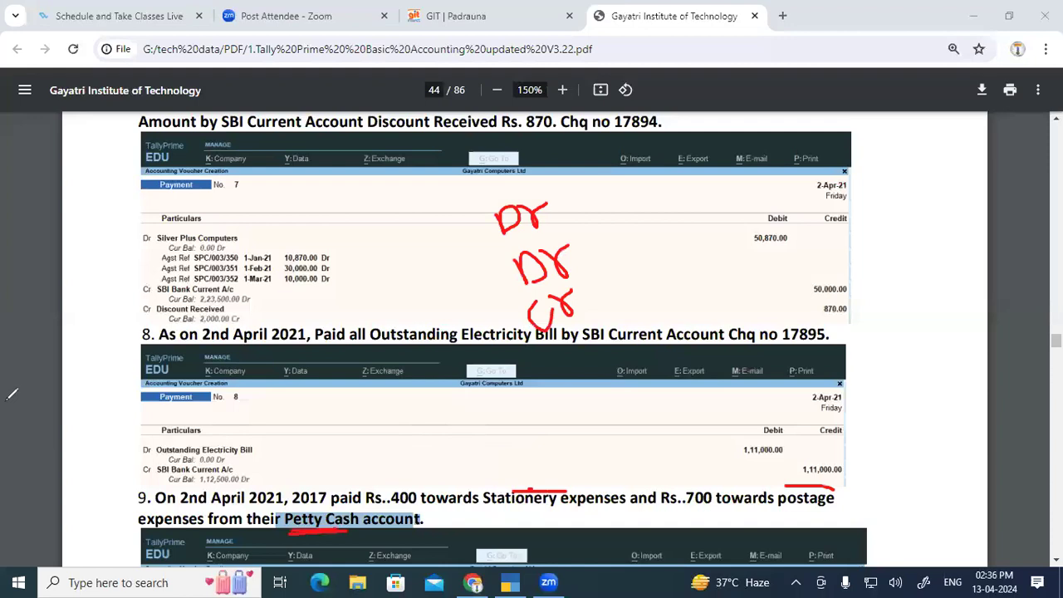
key(Escape)
Step: Recheck the Stationery expenses wording in exercise 9 and switch to the new payment voucher in TallyPrime
click(490, 498)
drag(490, 498, 626, 499)
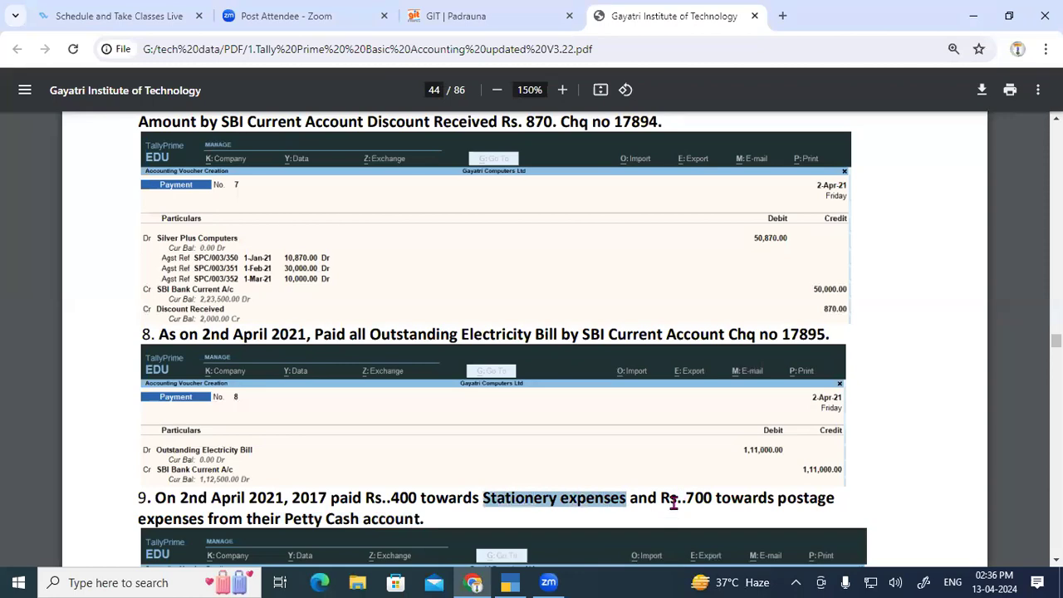
click(507, 581)
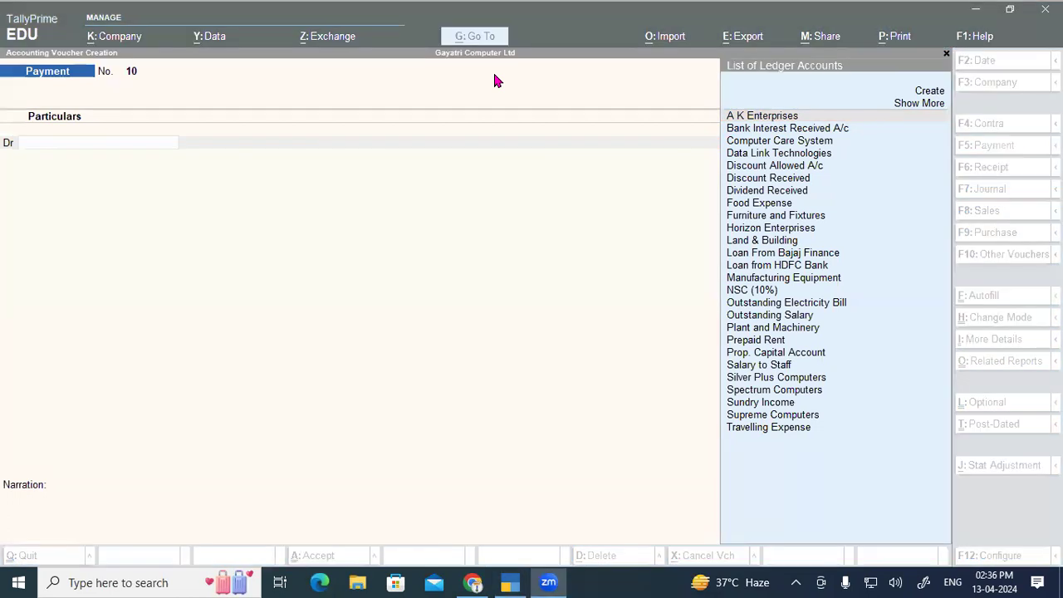
Step: Annotate the blank payment voucher with a handwritten Alt+C note about creating a ledger
mouse_move(229, 158)
mouse_down()
mouse_move(243, 192)
mouse_move(251, 162)
mouse_move(278, 163)
mouse_up()
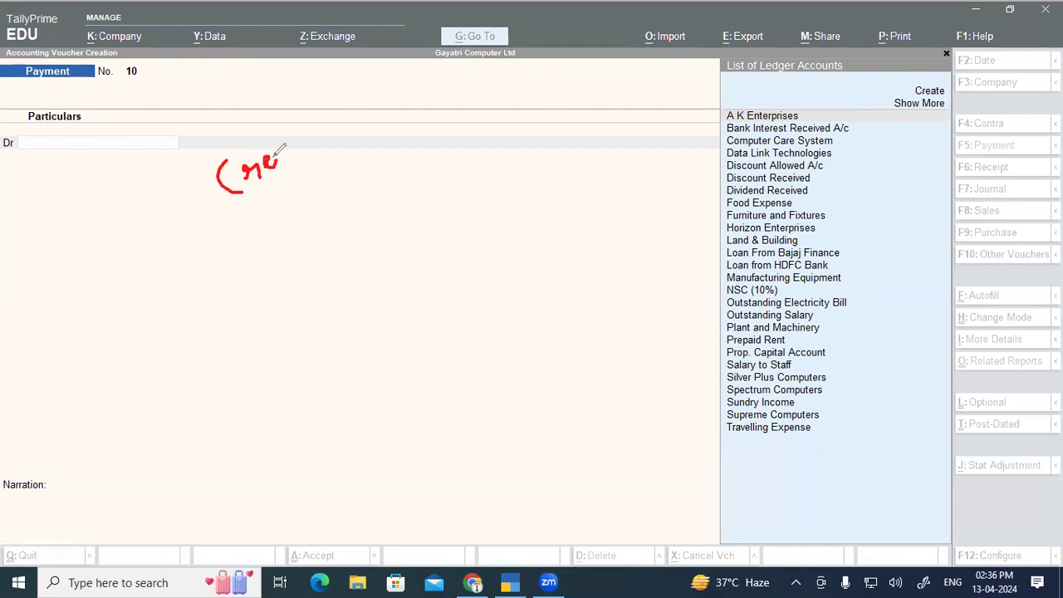
mouse_move(235, 304)
mouse_down()
mouse_move(239, 246)
mouse_move(247, 278)
mouse_up()
mouse_move(230, 284)
mouse_down()
mouse_move(265, 248)
mouse_move(256, 268)
mouse_up()
click(253, 264)
mouse_move(315, 214)
mouse_down()
mouse_move(309, 235)
mouse_move(339, 222)
mouse_up()
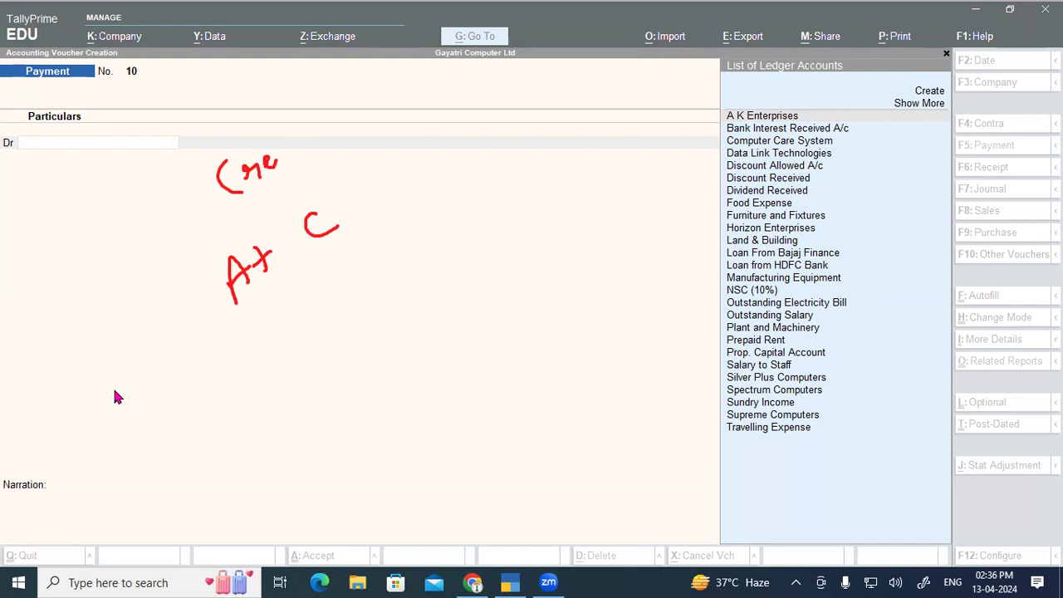
click(222, 260)
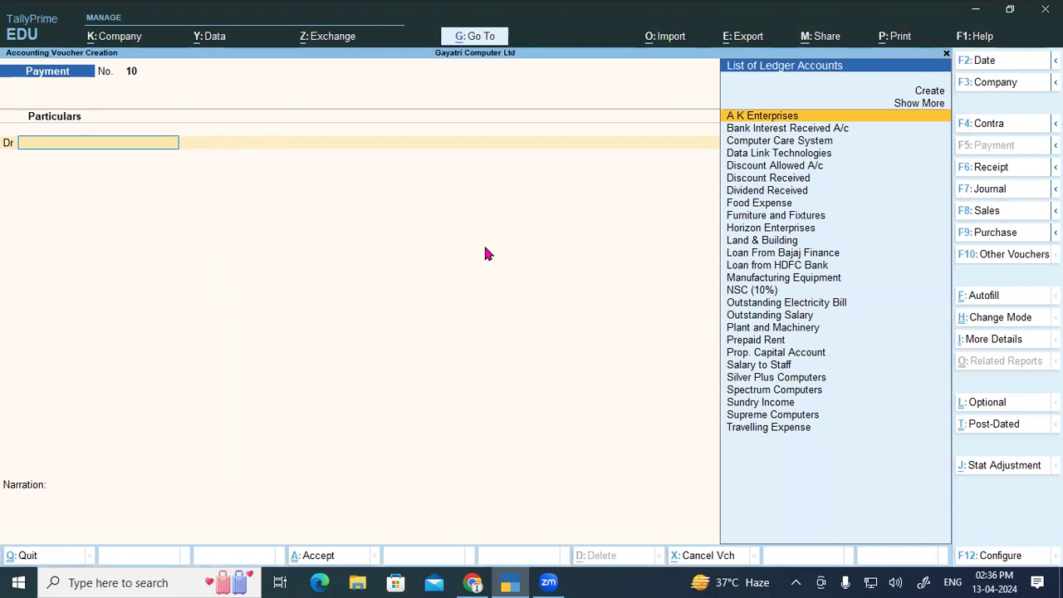
Step: Choose A K Enterprises as the debit ledger and annotate the voucher with a handwritten Ctrl + Enter note
click(761, 117)
key(Escape)
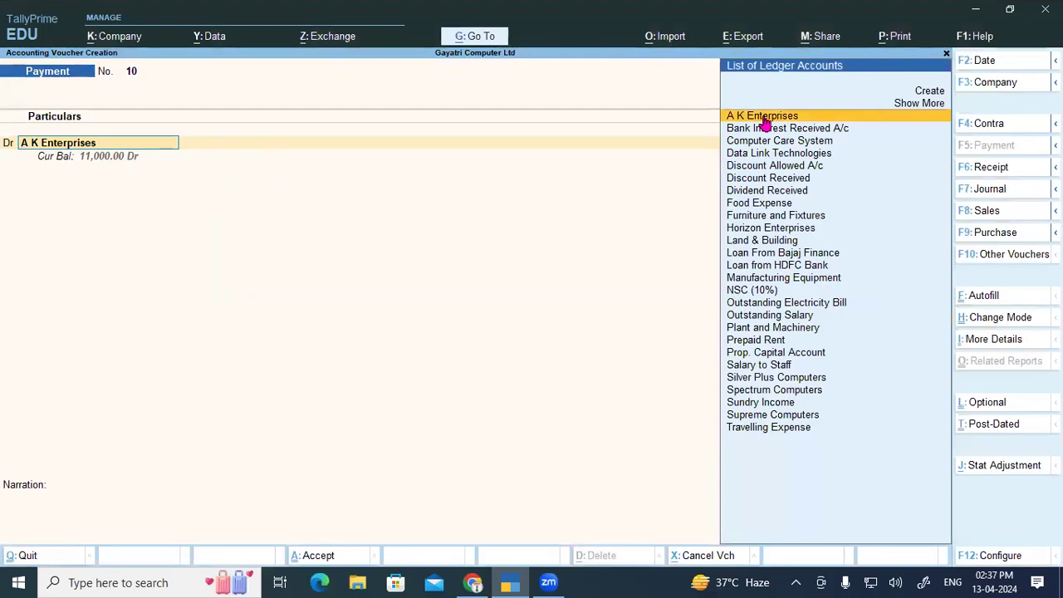
key(ctrl+shift+p)
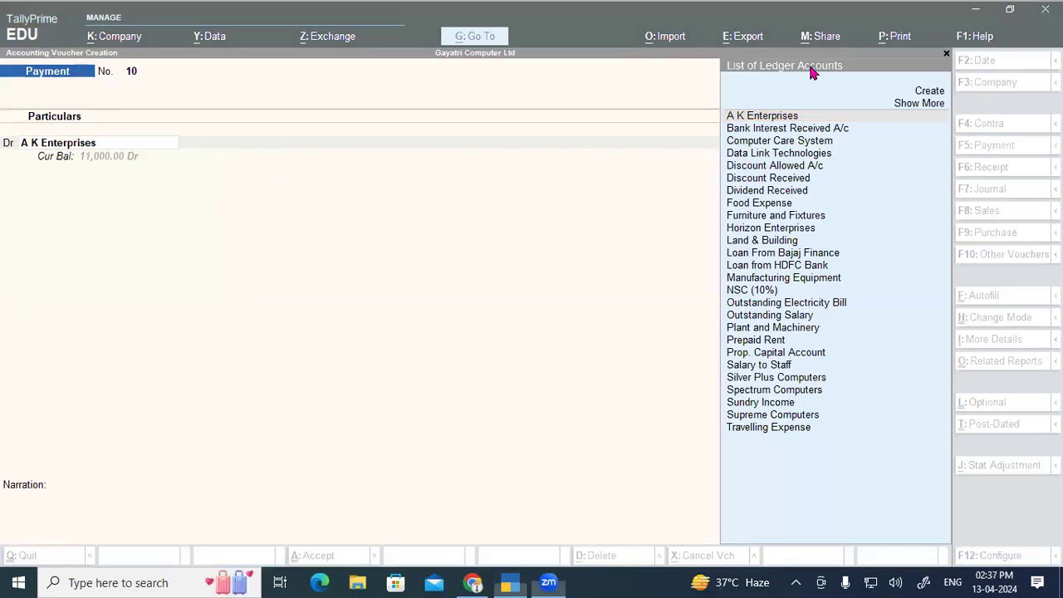
mouse_move(397, 233)
mouse_down()
mouse_move(405, 264)
mouse_move(422, 228)
mouse_move(427, 246)
mouse_move(437, 209)
mouse_move(449, 240)
mouse_move(497, 212)
mouse_move(489, 235)
mouse_up()
mouse_move(540, 165)
mouse_down()
mouse_move(523, 187)
mouse_move(546, 186)
mouse_move(556, 171)
mouse_move(570, 186)
mouse_move(583, 169)
mouse_up()
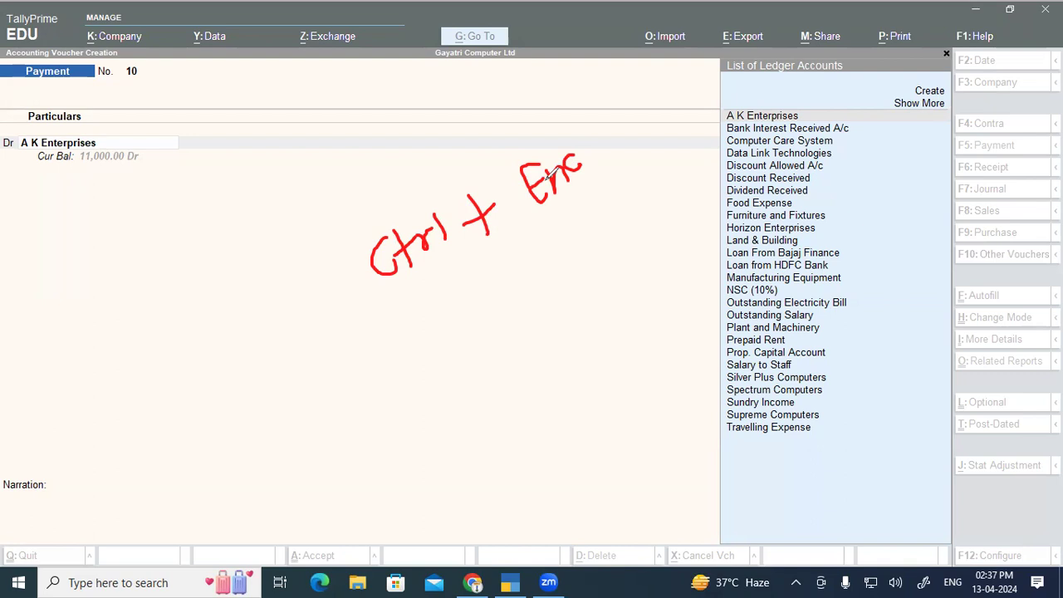
drag(577, 148, 586, 153)
mouse_move(587, 166)
mouse_down()
mouse_move(598, 137)
mouse_move(636, 112)
mouse_move(618, 141)
mouse_up()
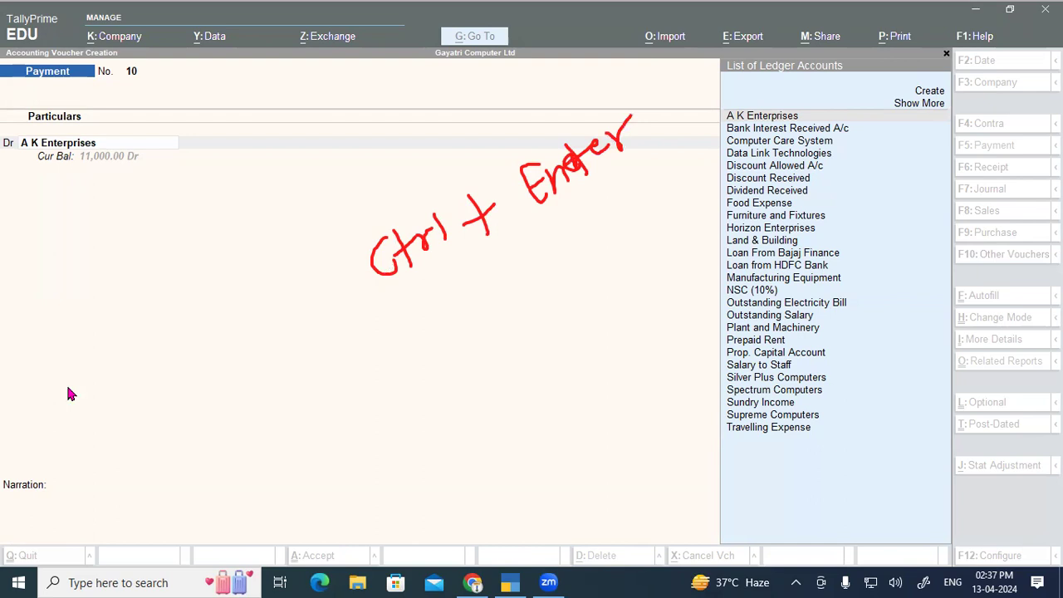
Step: Leave the payment voucher and open the A K Enterprises ledger for alteration through the master alteration list
click(53, 165)
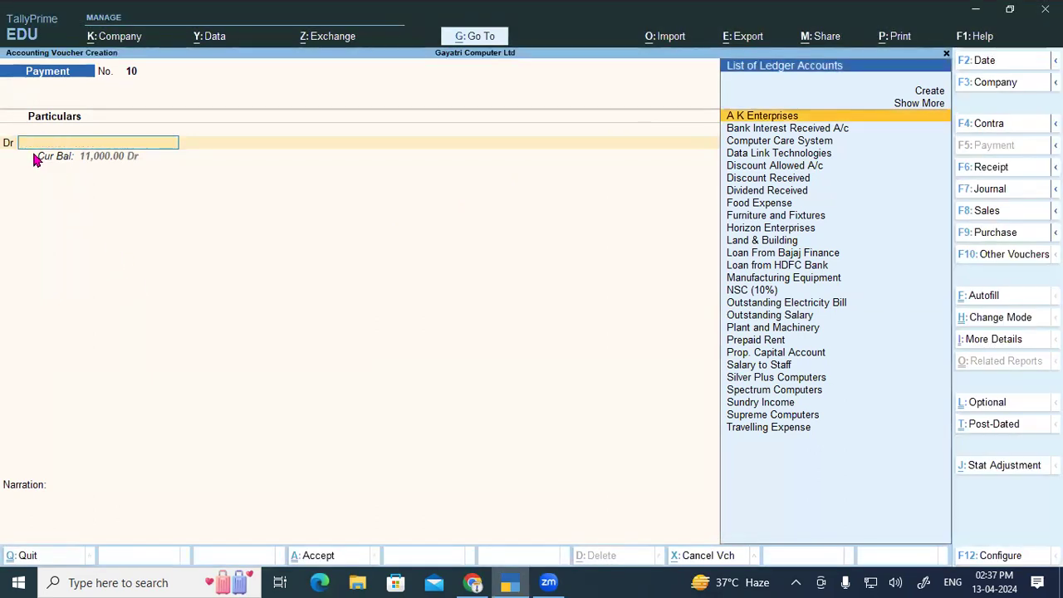
key(Escape)
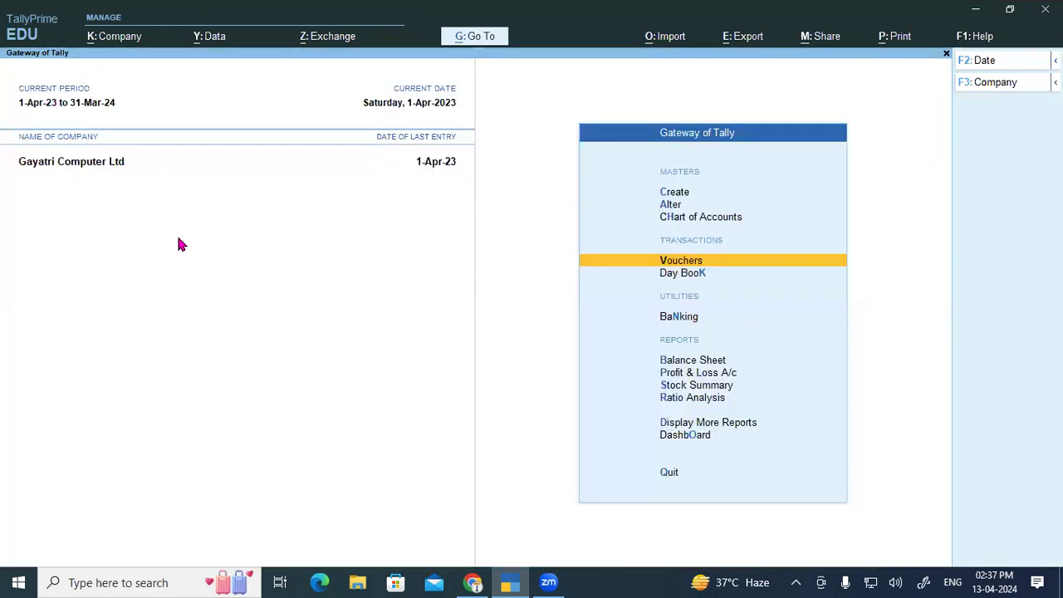
click(671, 204)
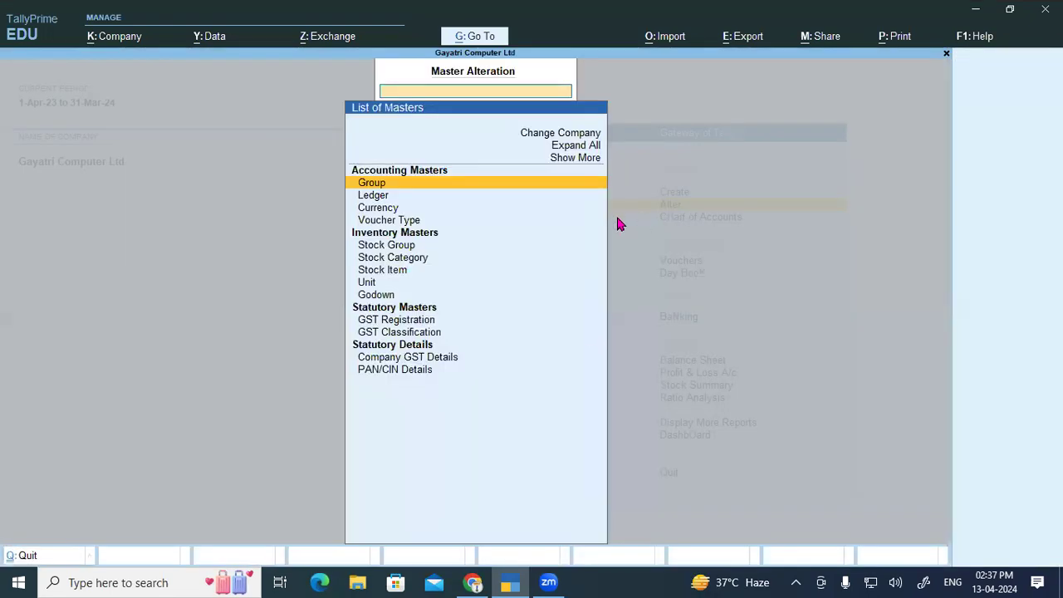
click(367, 201)
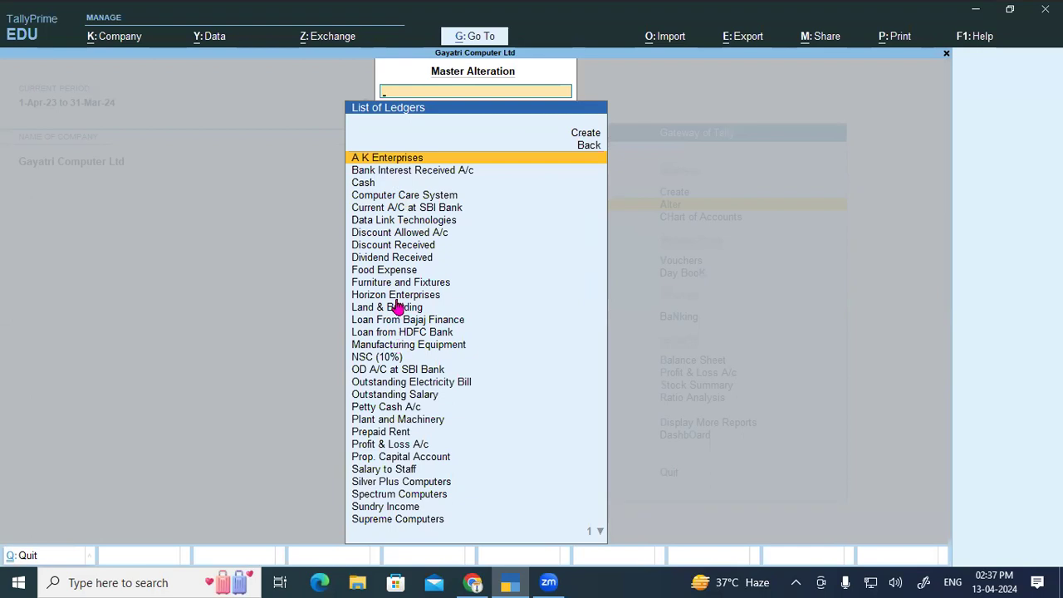
click(403, 158)
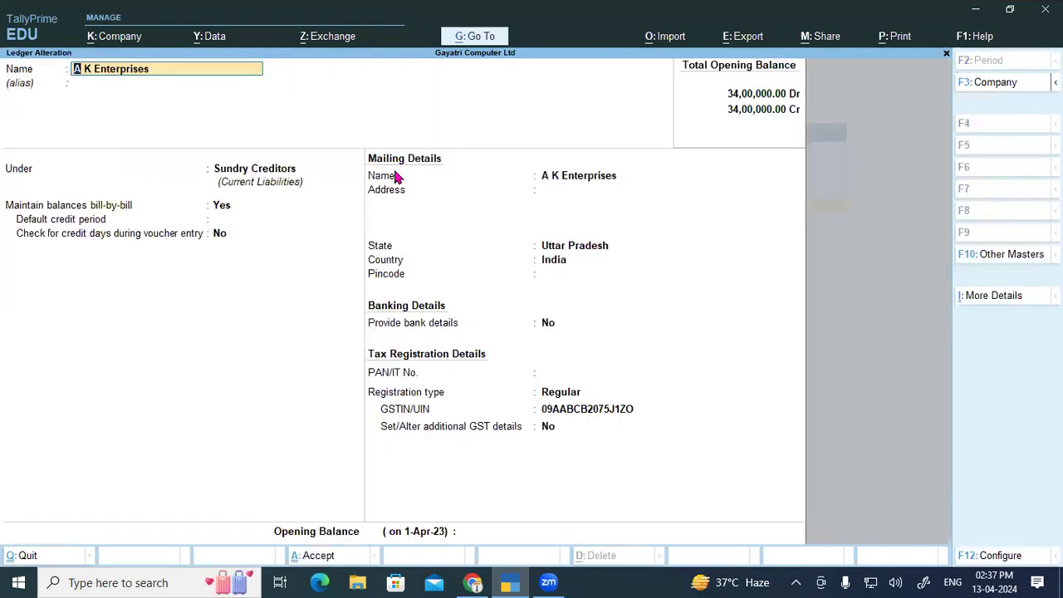
Step: Leave the ledger alteration screens and open a payment voucher with A K Enterprises as the debit ledger
key(Escape)
key(Escape)
key(Escape)
key(Down)
key(Down)
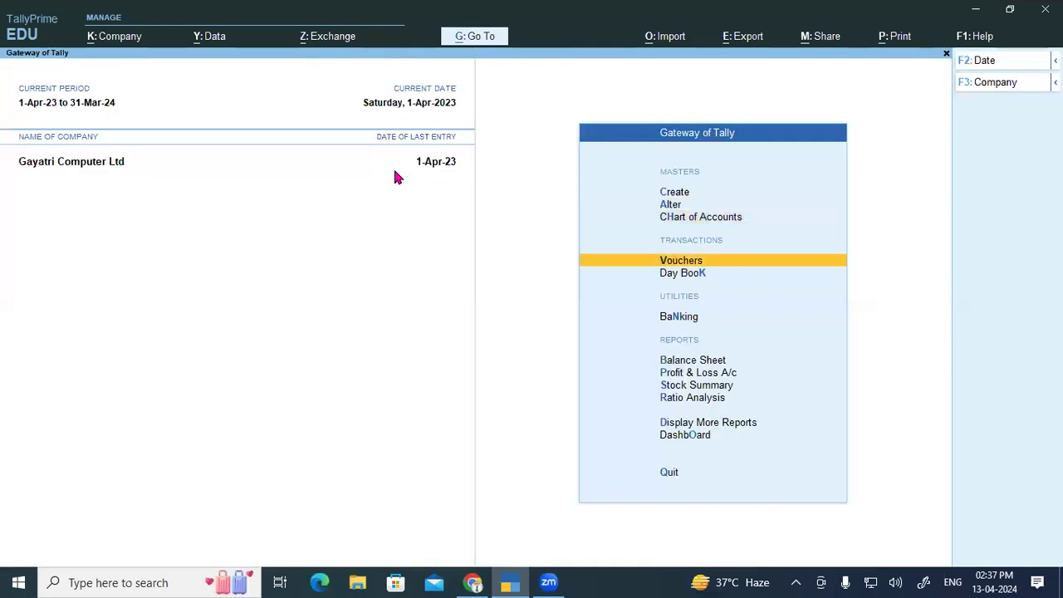
key(Return)
key(Return)
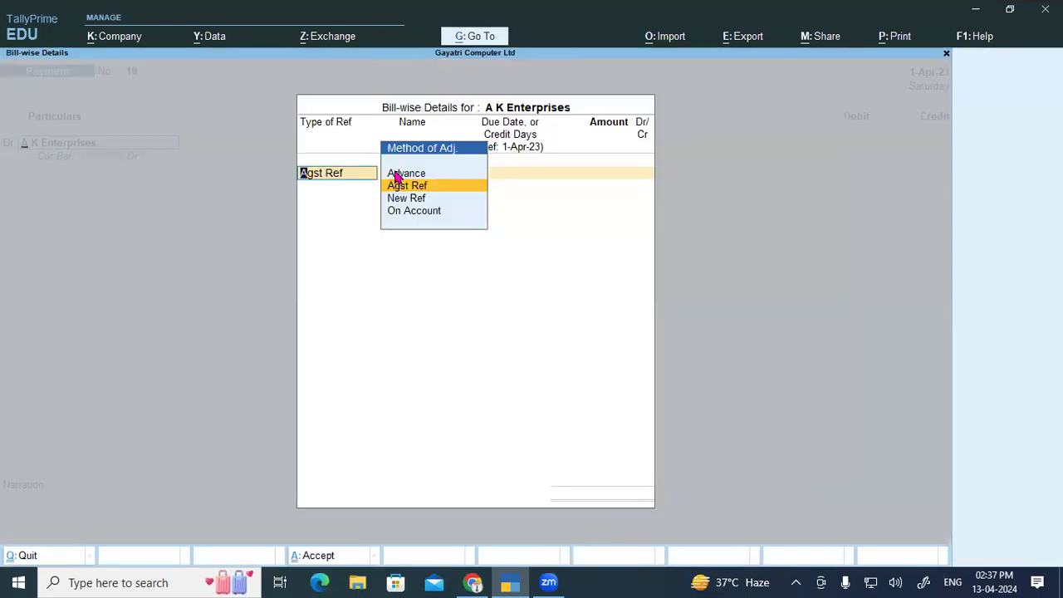
Step: Dismiss the bill-wise details, open the A K Enterprises ledger for alteration from within the voucher, and return to the voucher
key(Escape)
key(ctrl+Return)
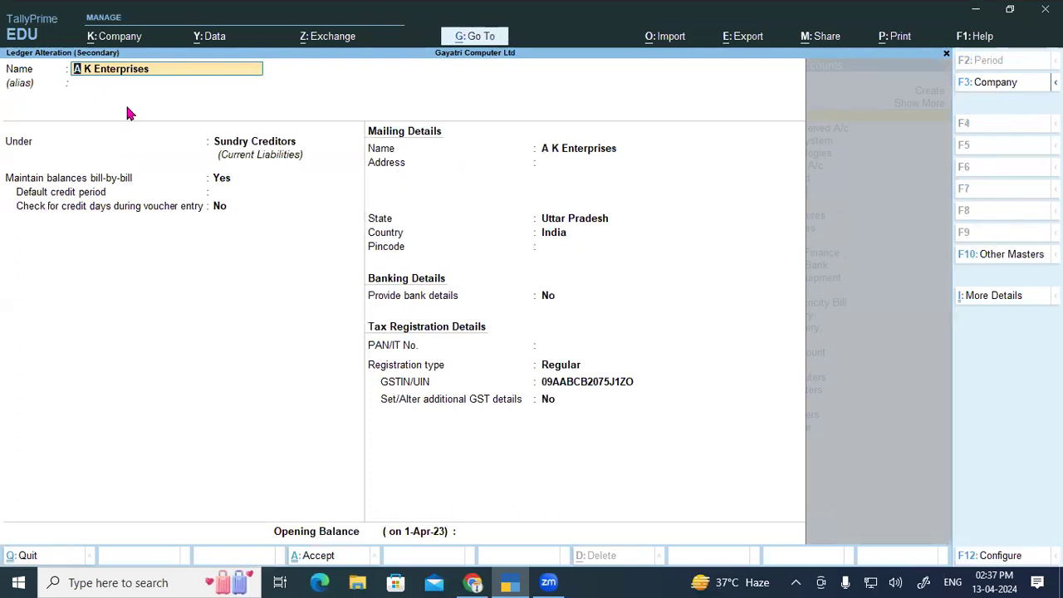
key(Escape)
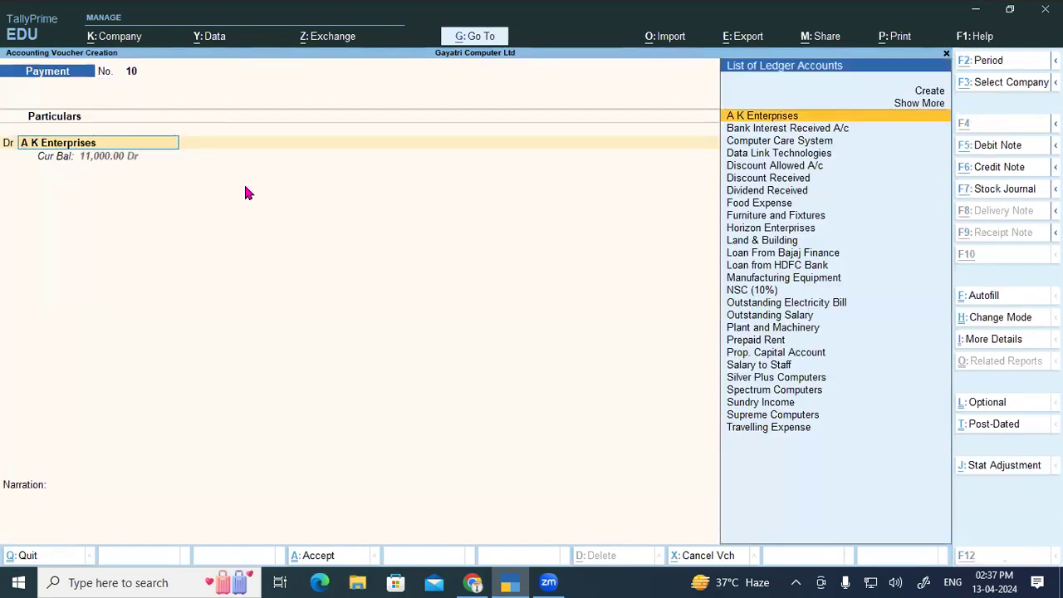
Step: Start a new ledger from the voucher and name it Stationery expenses, copying the name from exercise 9 in the PDF
key(alt+c)
key(ctrl)
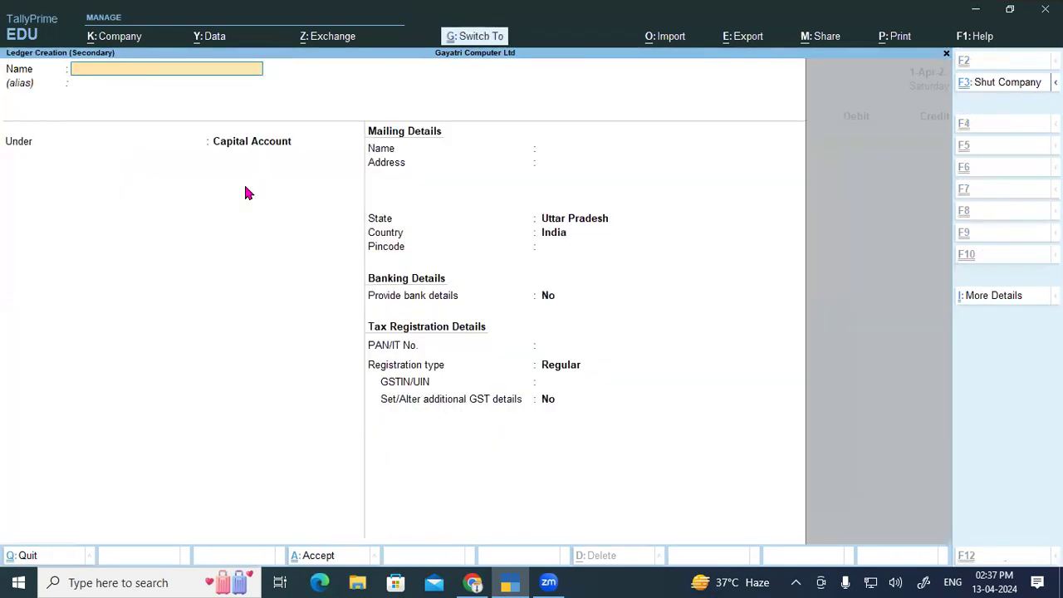
key(ctrl)
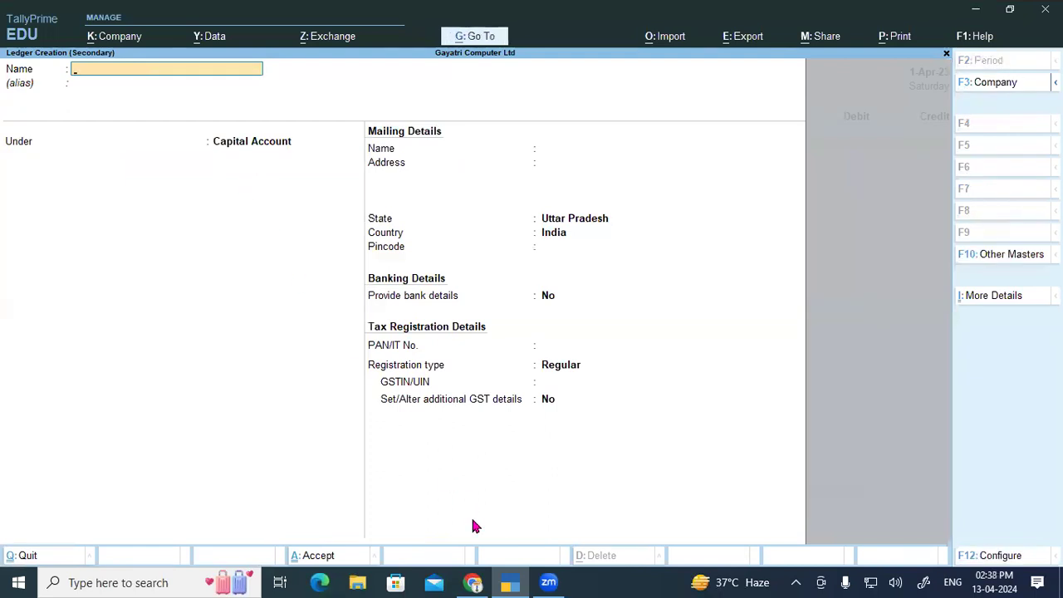
click(473, 583)
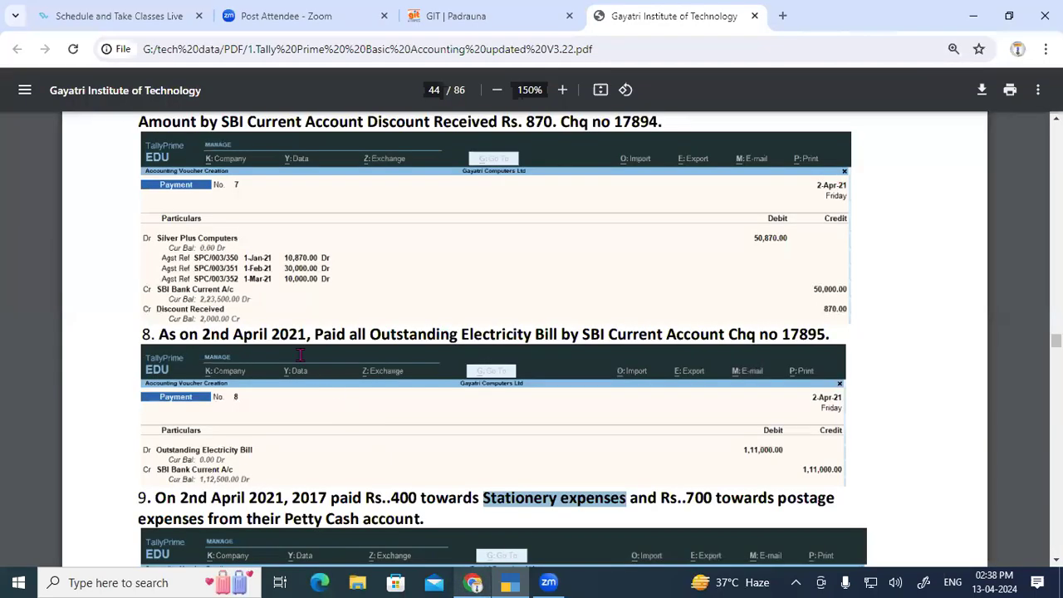
right_click(509, 494)
click(554, 309)
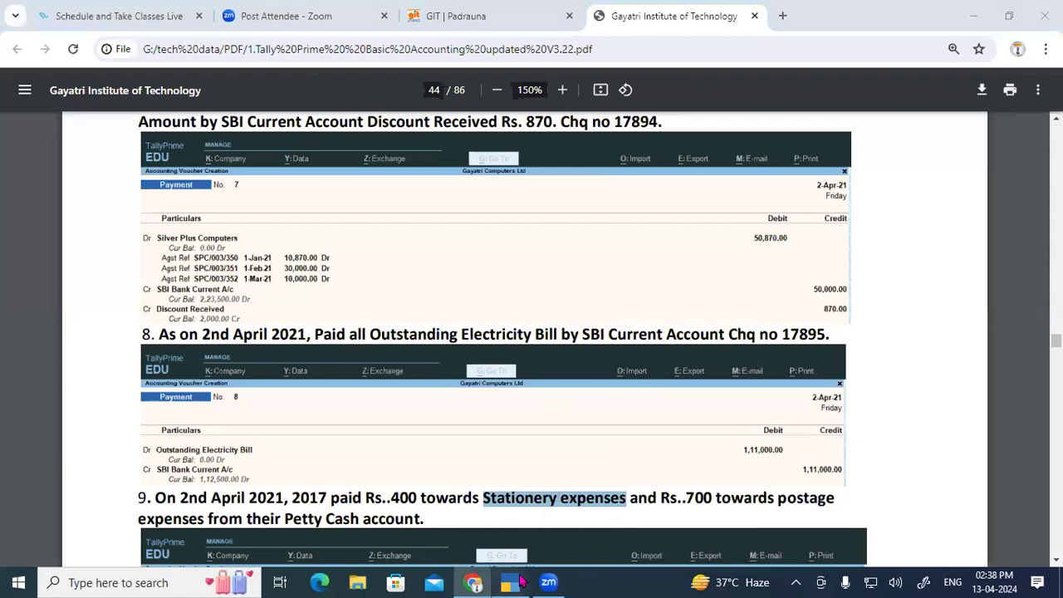
click(510, 582)
text(Stationery expenses)
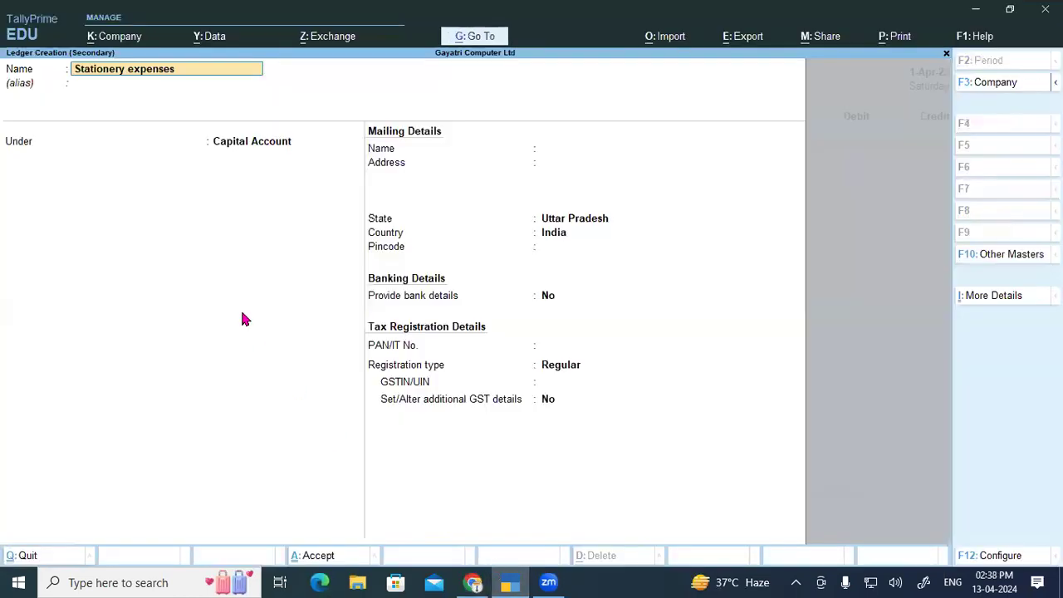
Step: Place the Stationery expenses ledger under Indirect Expenses and save it into the payment voucher
click(250, 148)
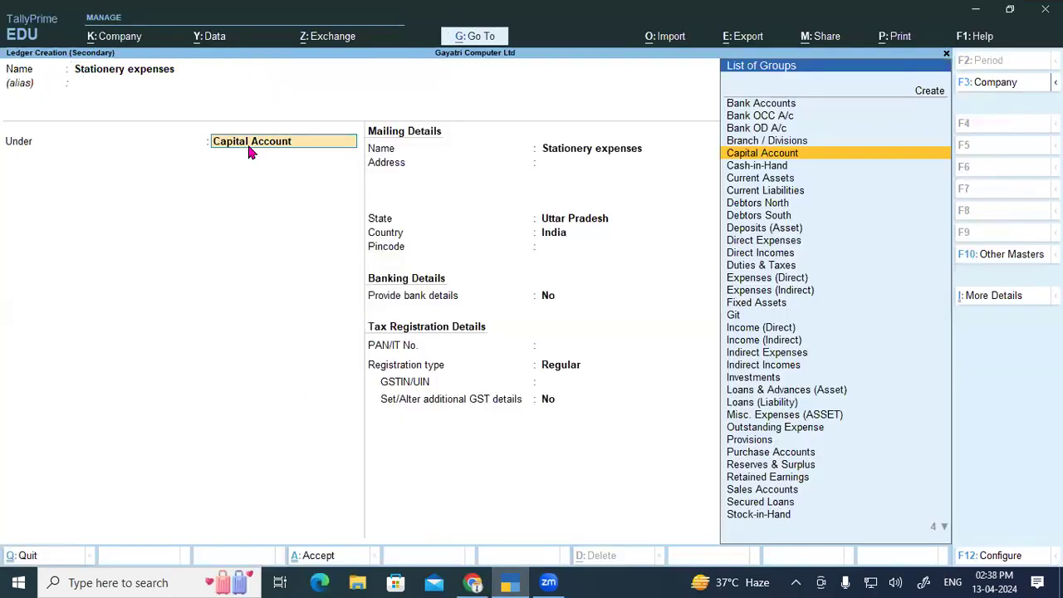
text(In)
key(Down)
key(Down)
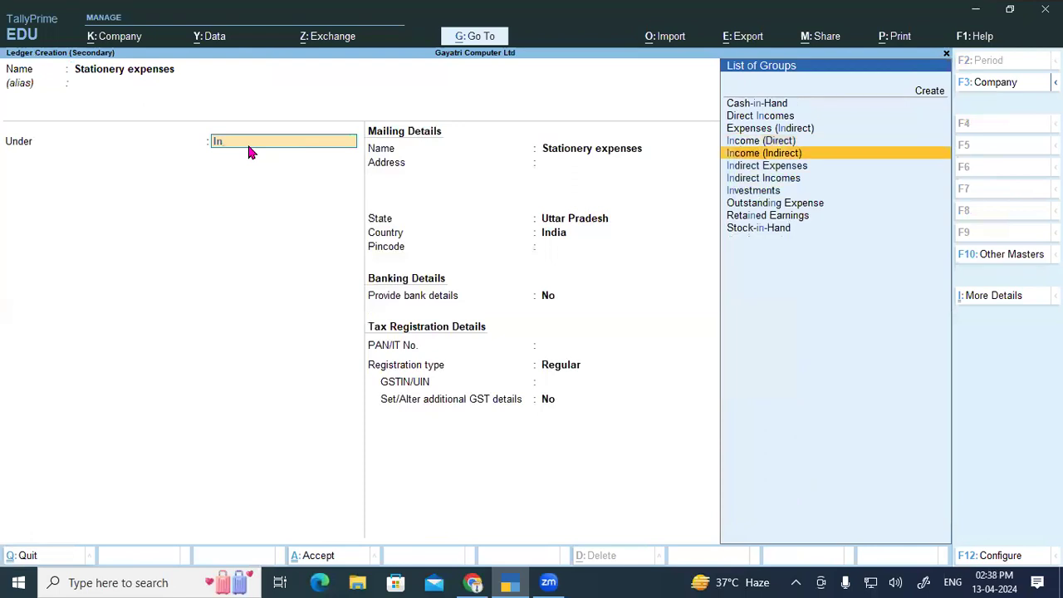
key(Down)
key(Return)
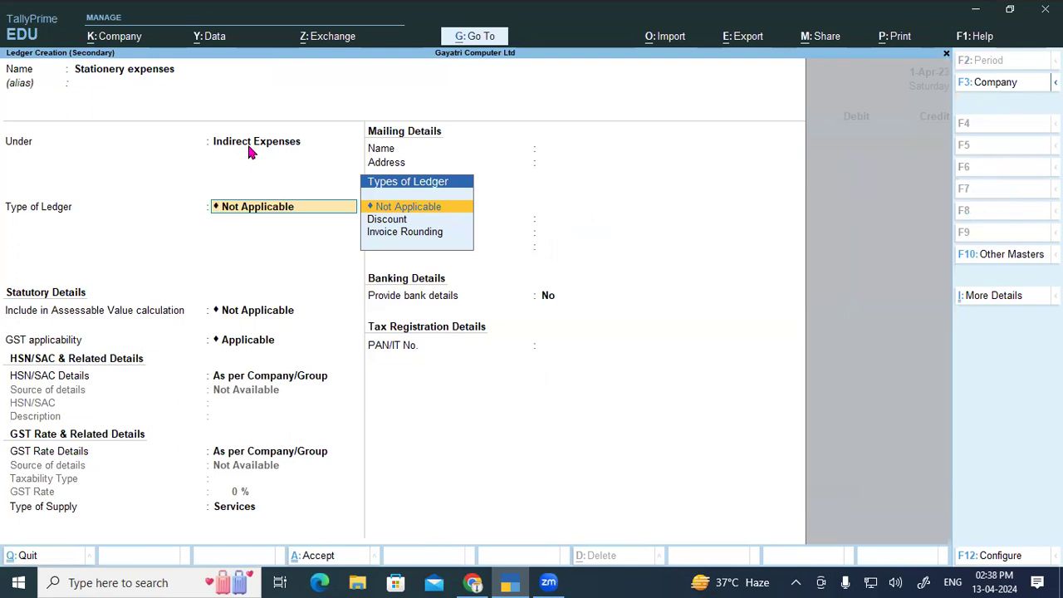
key(ctrl)
key(ctrl+a)
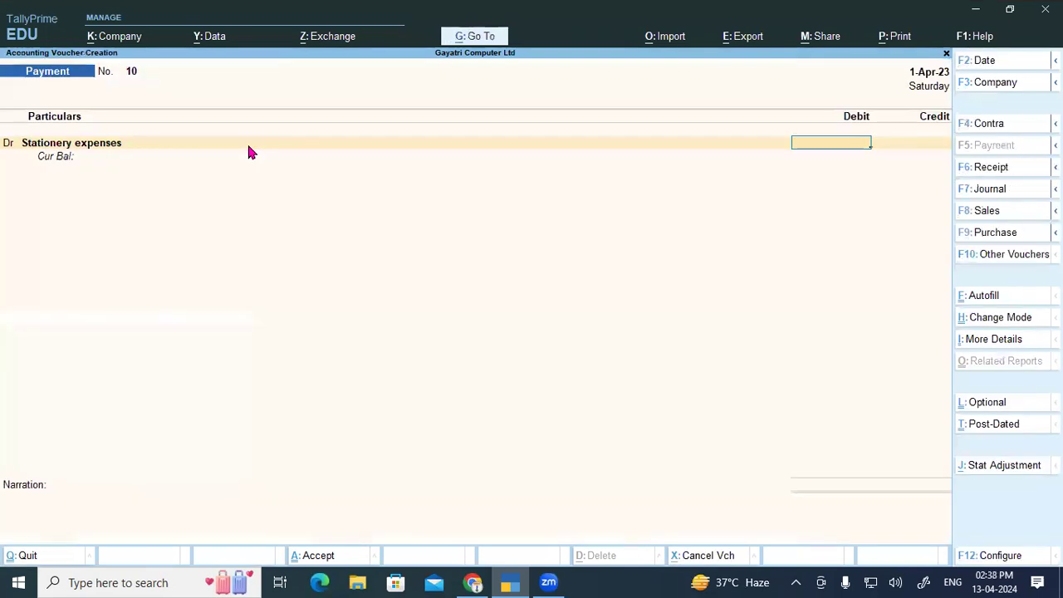
Step: Debit Stationery expenses with 400 and add a second debit line to the voucher
text(400)
key(Return)
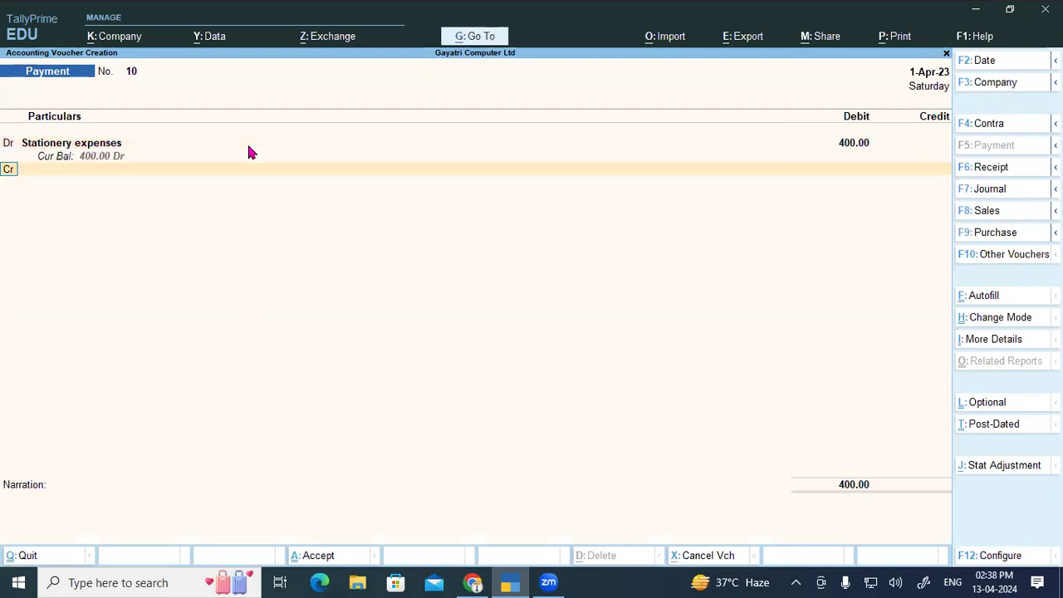
text(d)
key(Return)
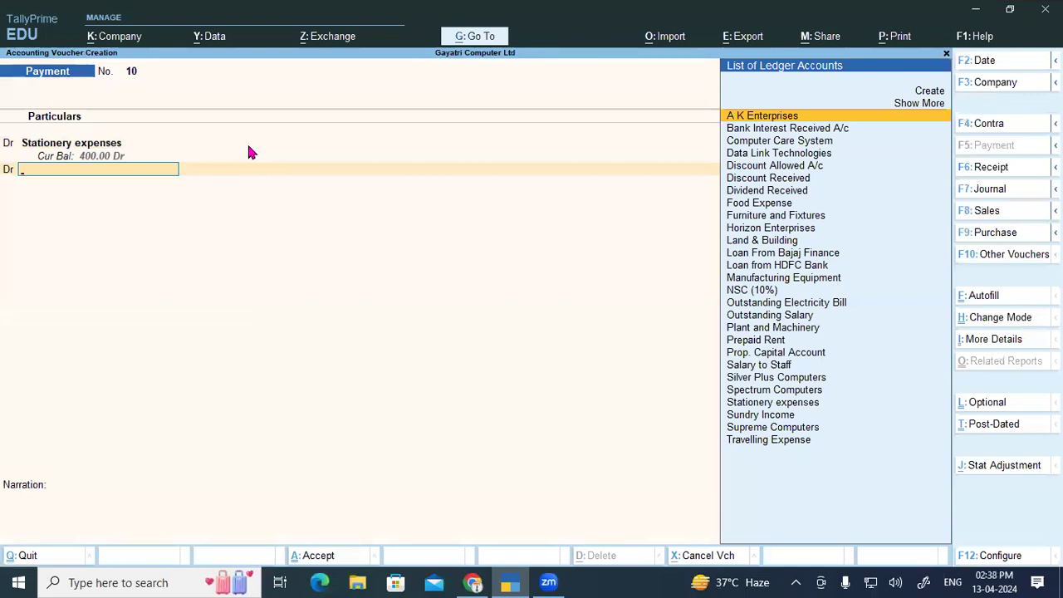
Step: Create a Postage Expense ledger under Indirect Expenses from the second debit line, copying its name from the PDF answer
key(alt+c)
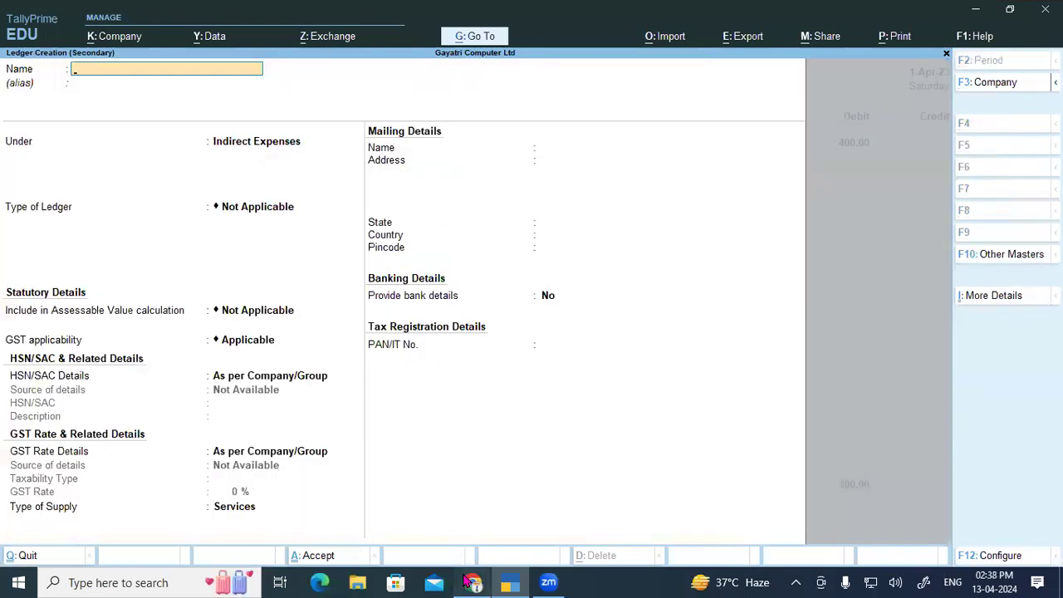
click(470, 582)
scroll(434, 472, down, 3)
drag(329, 401, 447, 402)
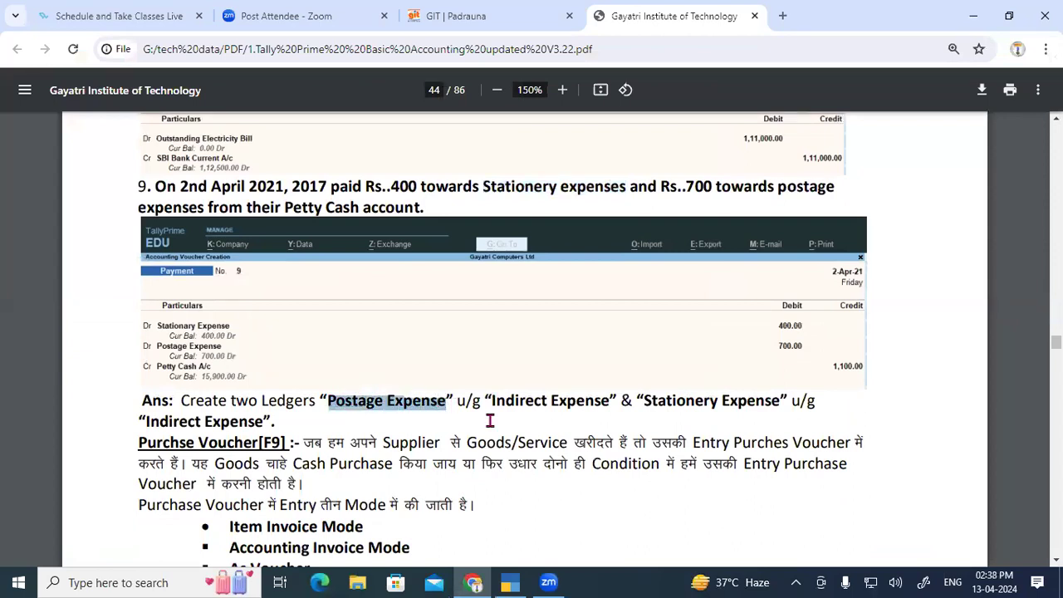
key(alt+Tab)
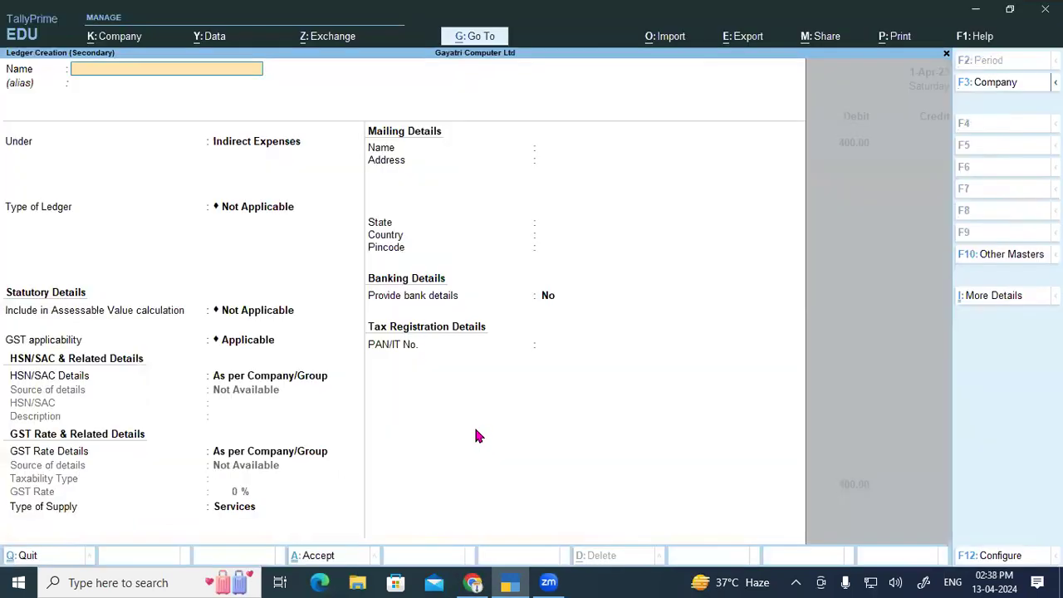
key(ctrl+alt+v)
key(Return)
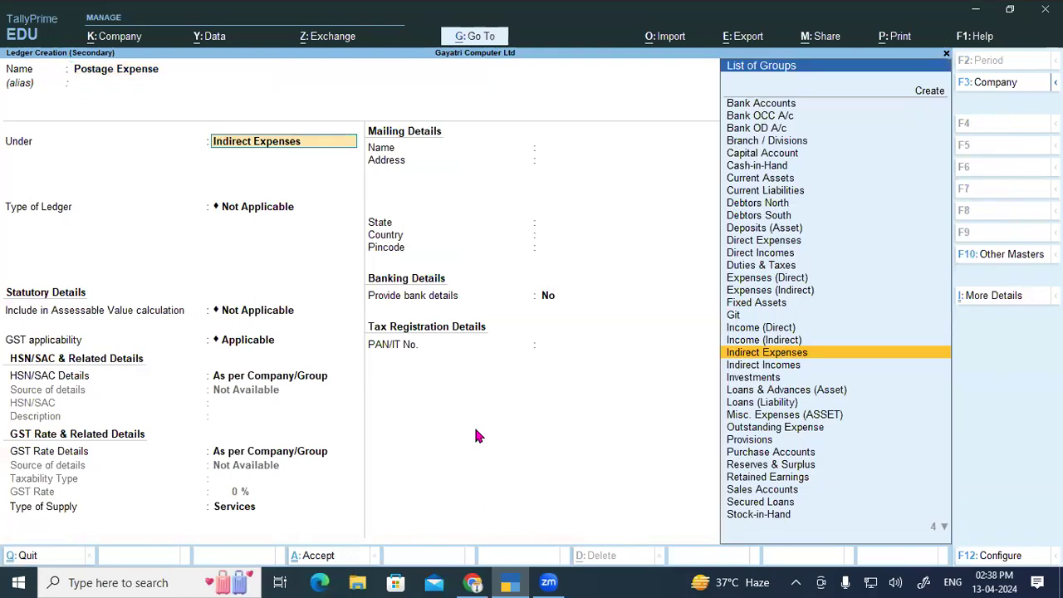
key(ctrl)
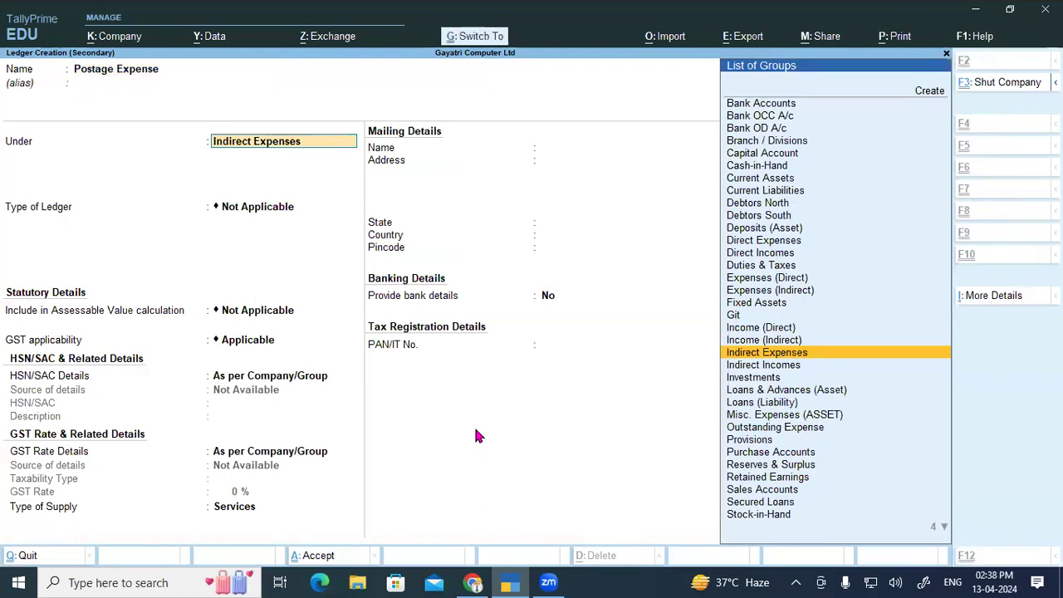
key(ctrl+a)
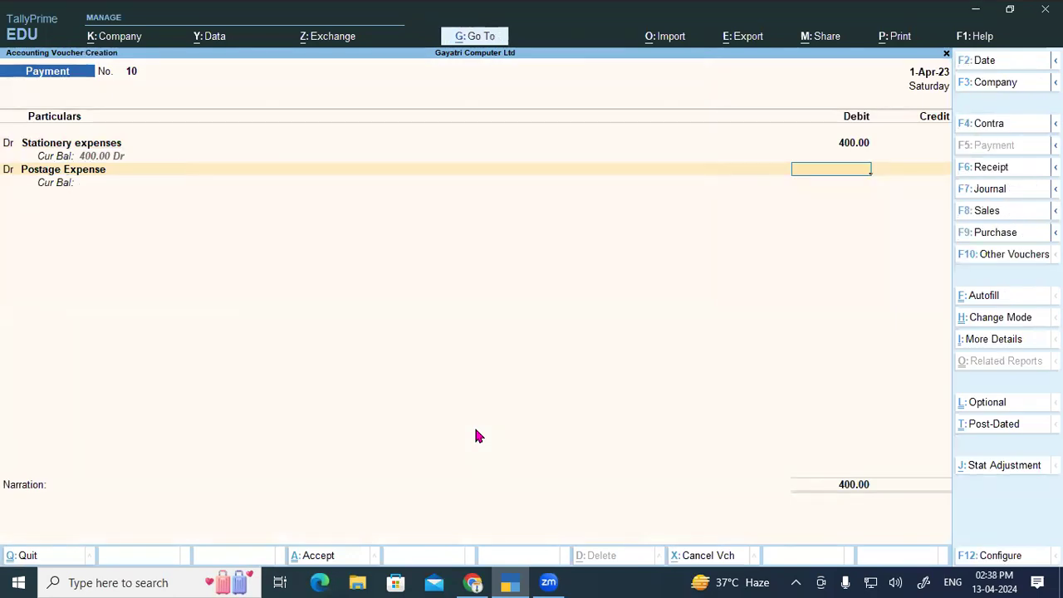
Step: Debit Postage Expense with 700
text(7000)
key(BackSpace)
key(Return)
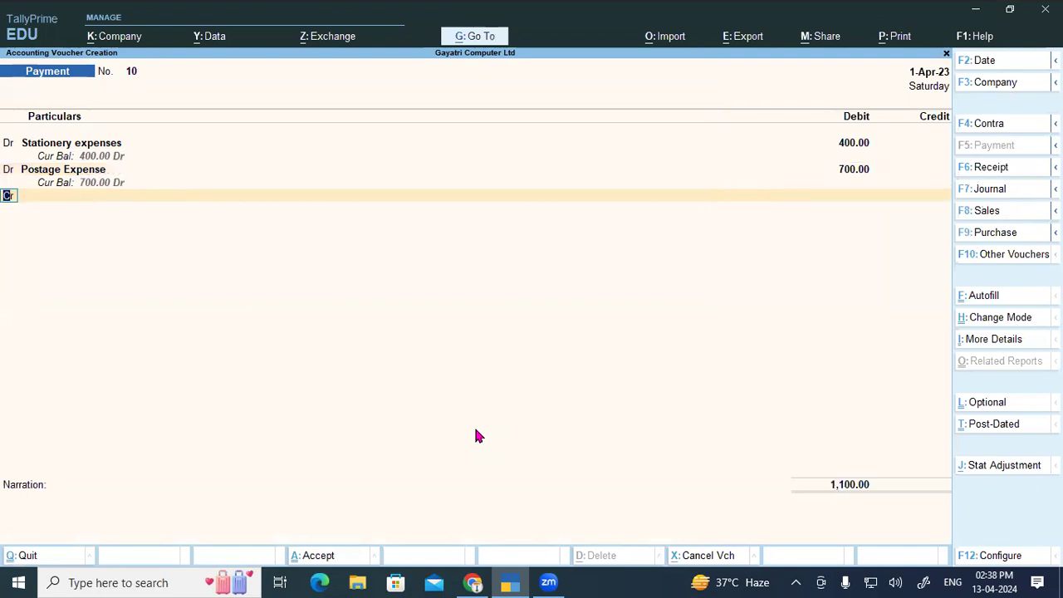
Step: Credit Petty Cash A/c with 1,100 and save the payment voucher without a narration
key(Return)
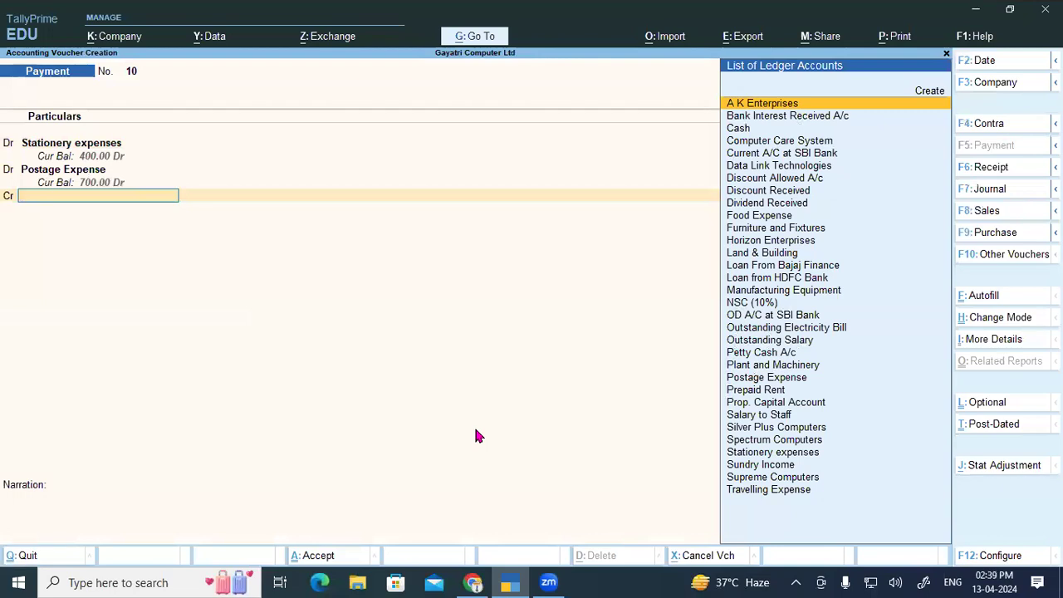
text(P)
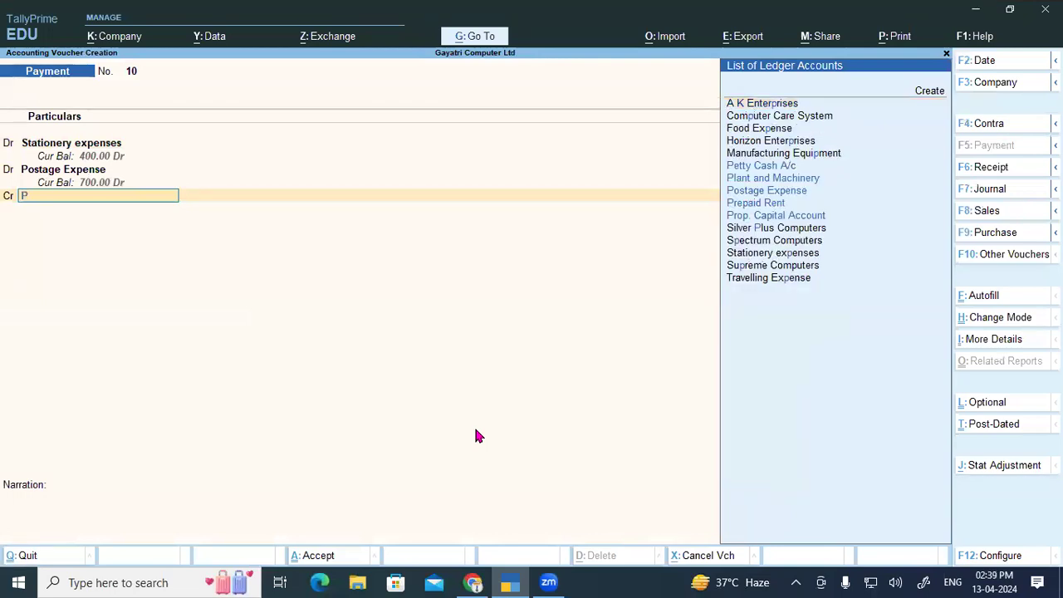
key(Return)
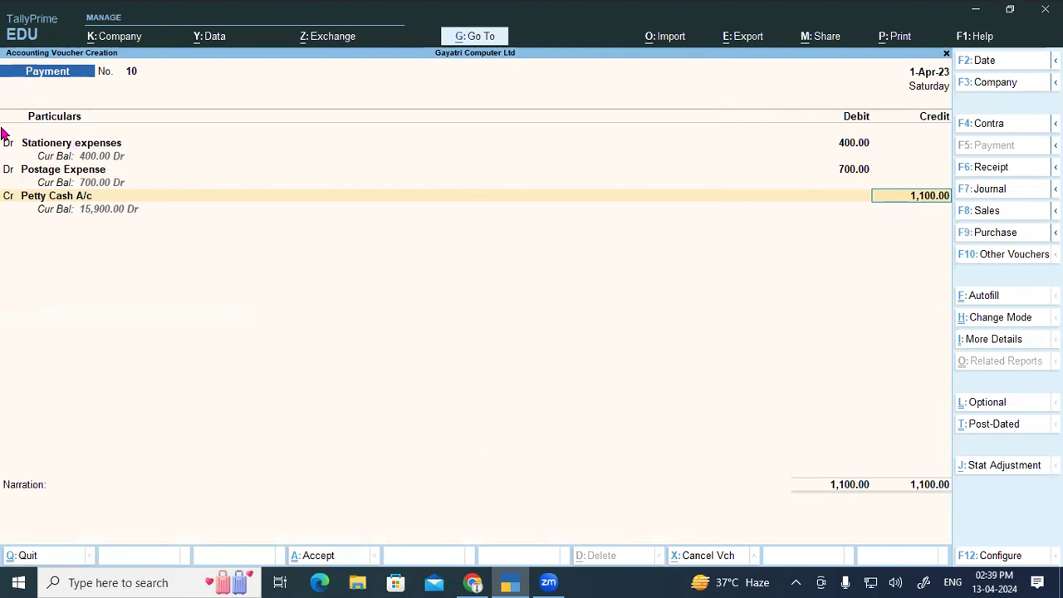
key(Return)
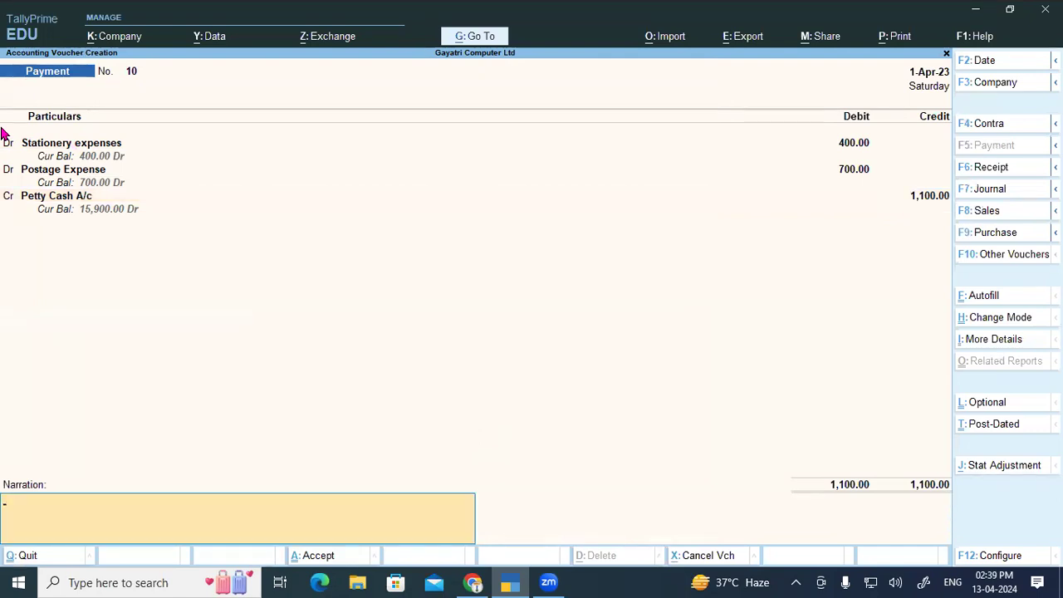
key(ctrl)
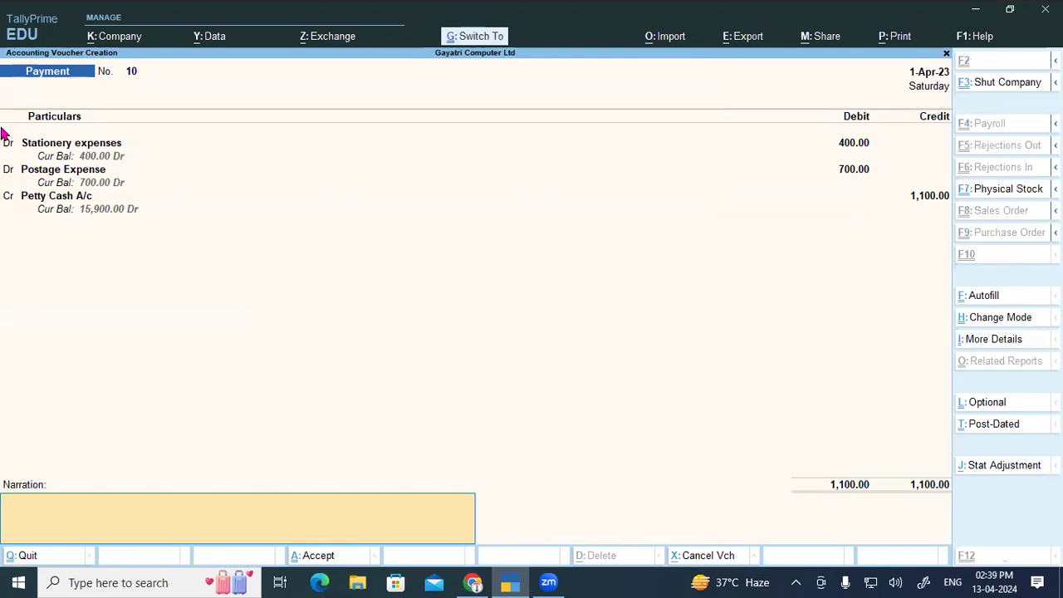
key(ctrl+a)
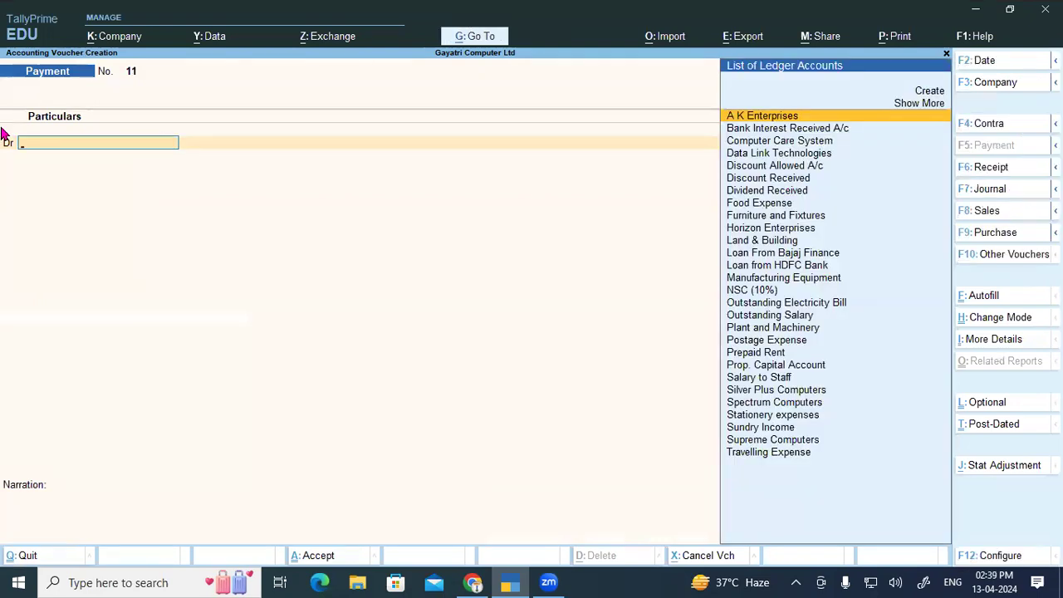
Step: Switch to the exercise PDF and review payment exercises 8 and 9
click(473, 582)
click(276, 409)
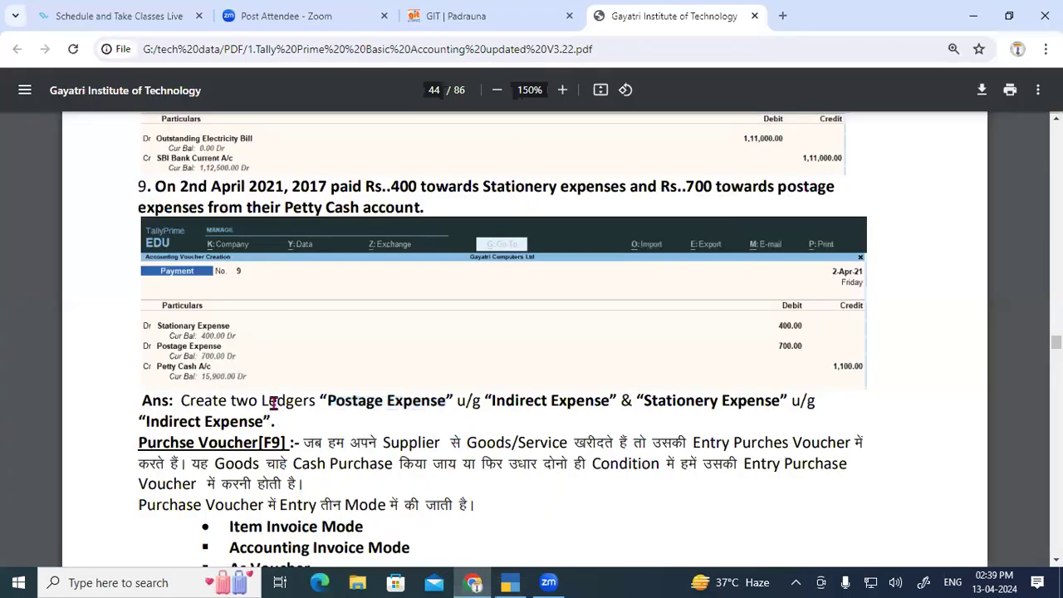
scroll(271, 403, up, 4)
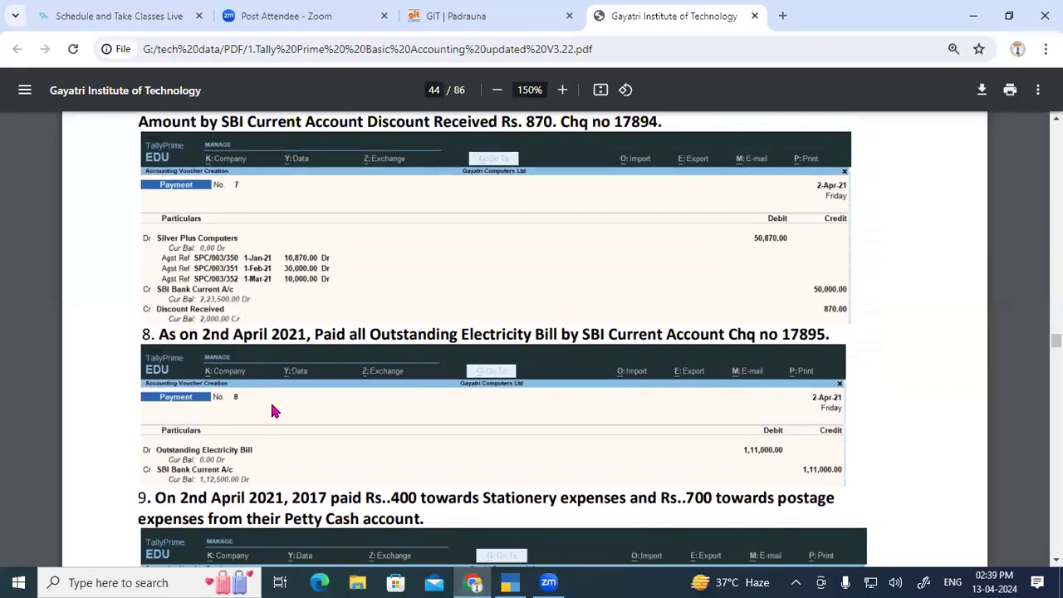
Step: Switch back to TallyPrime, quit the blank payment voucher, and open the Trial Balance report
click(510, 582)
key(Escape)
key(y)
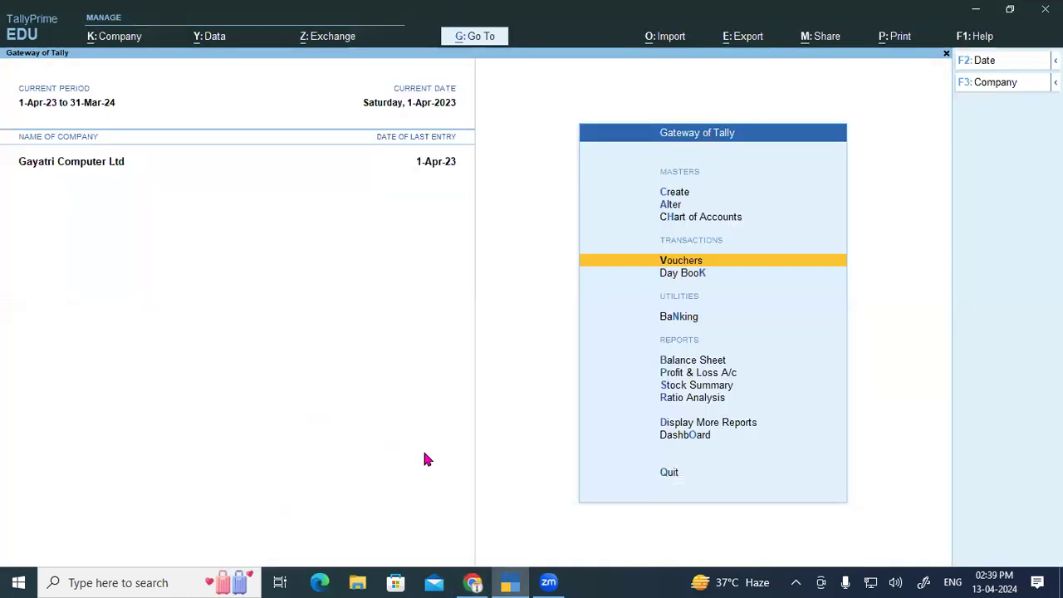
click(678, 423)
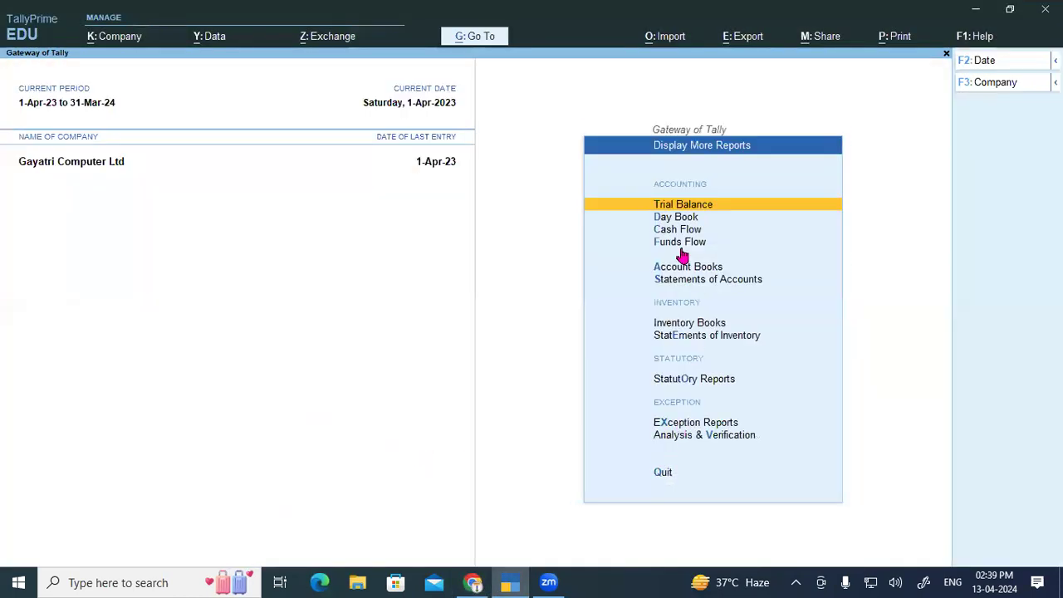
click(660, 208)
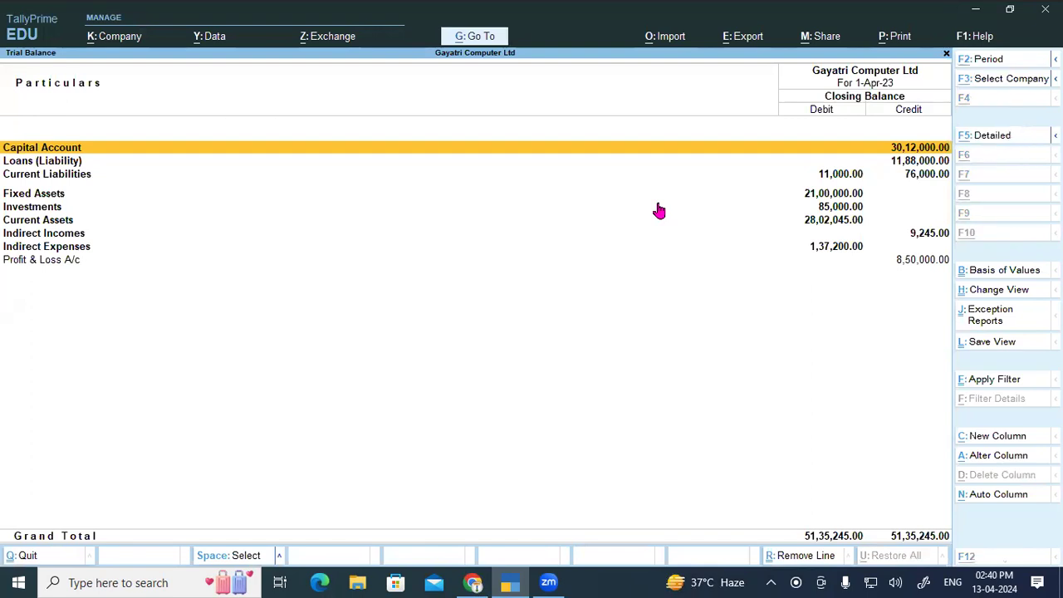
Step: Open the Trial Balance's period change, dismiss it, and leave the report
key(alt+F2)
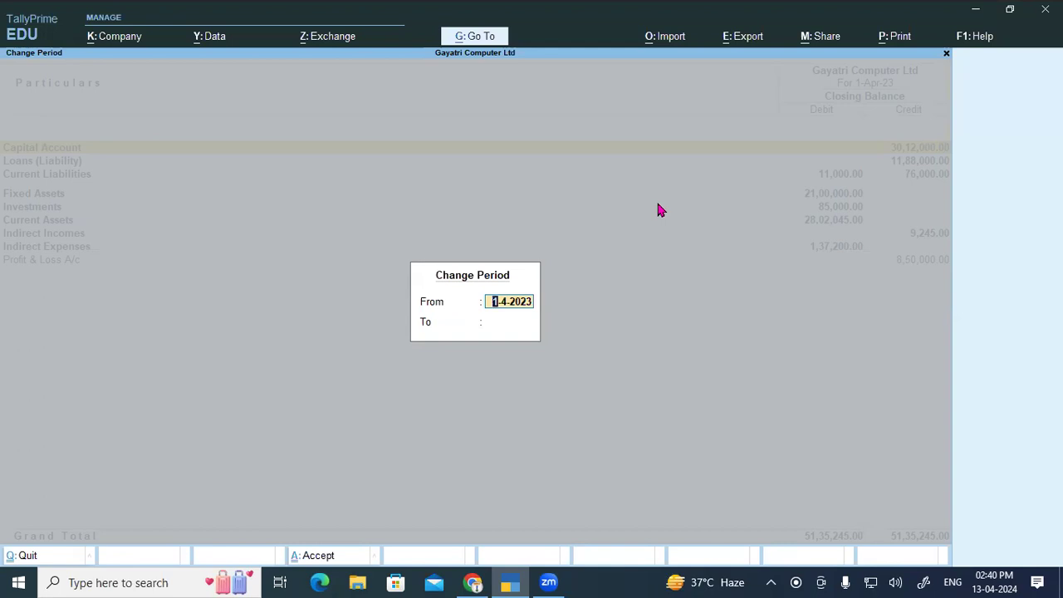
key(Escape)
key(Escape)
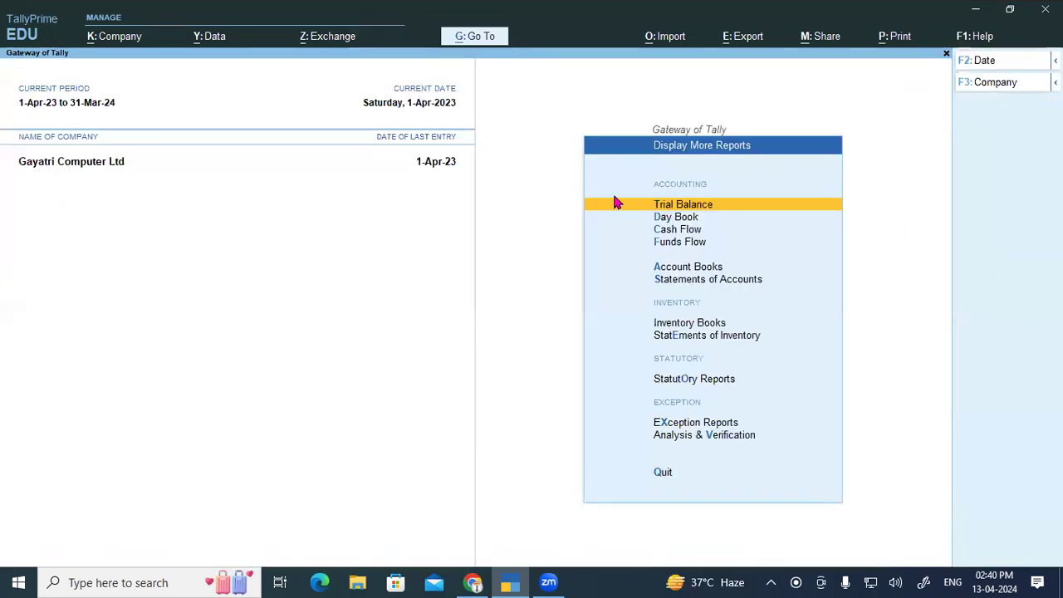
click(105, 105)
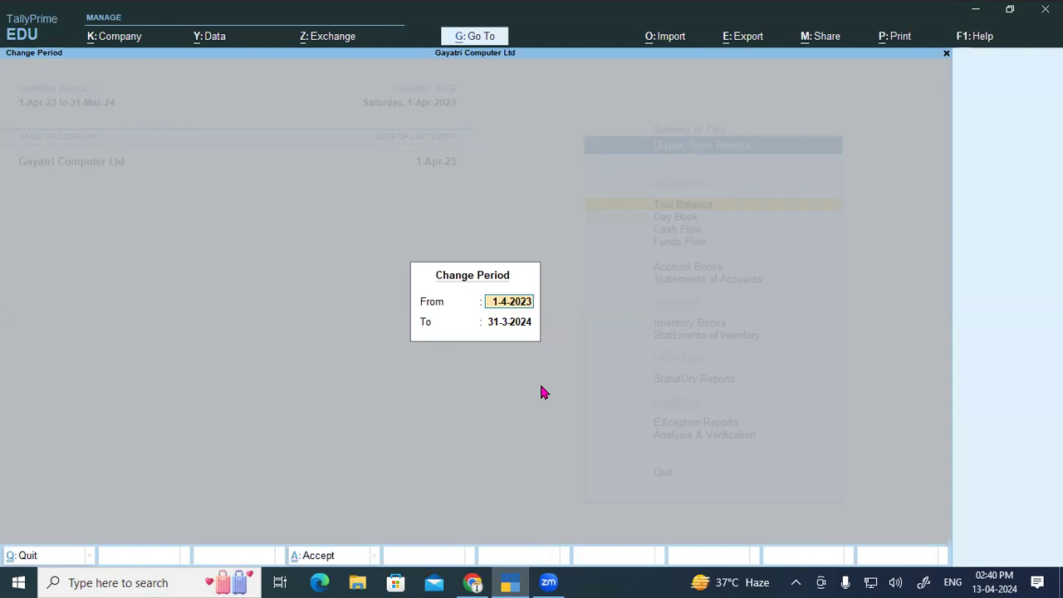
key(BackSpace)
key(Escape)
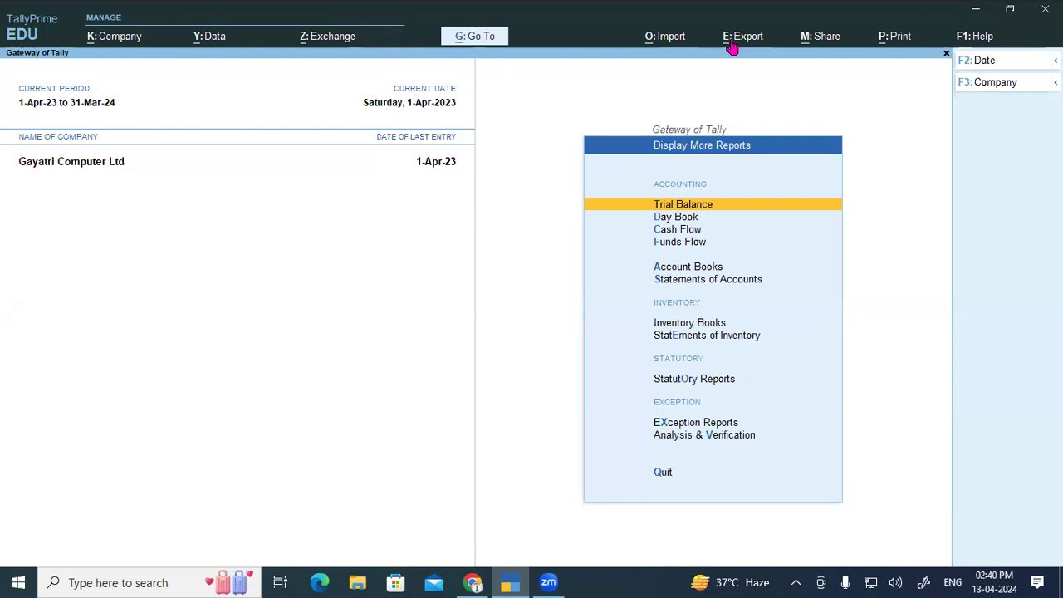
Step: Reopen the Trial Balance, switch to the exercise PDF in Chrome, and find the Purchase Voucher [F9] section below payment exercise 9
key(Return)
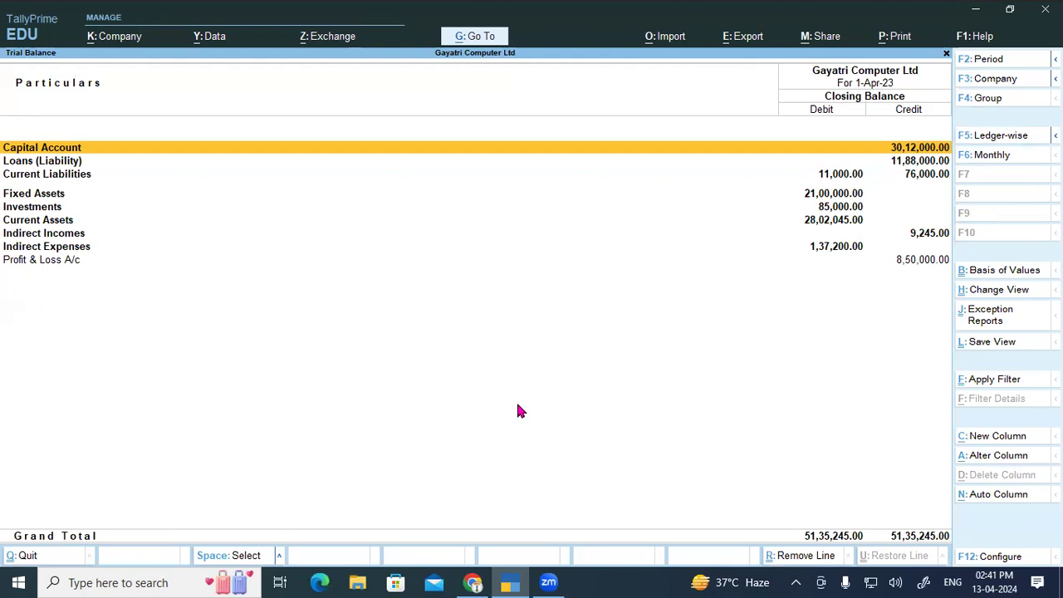
click(471, 582)
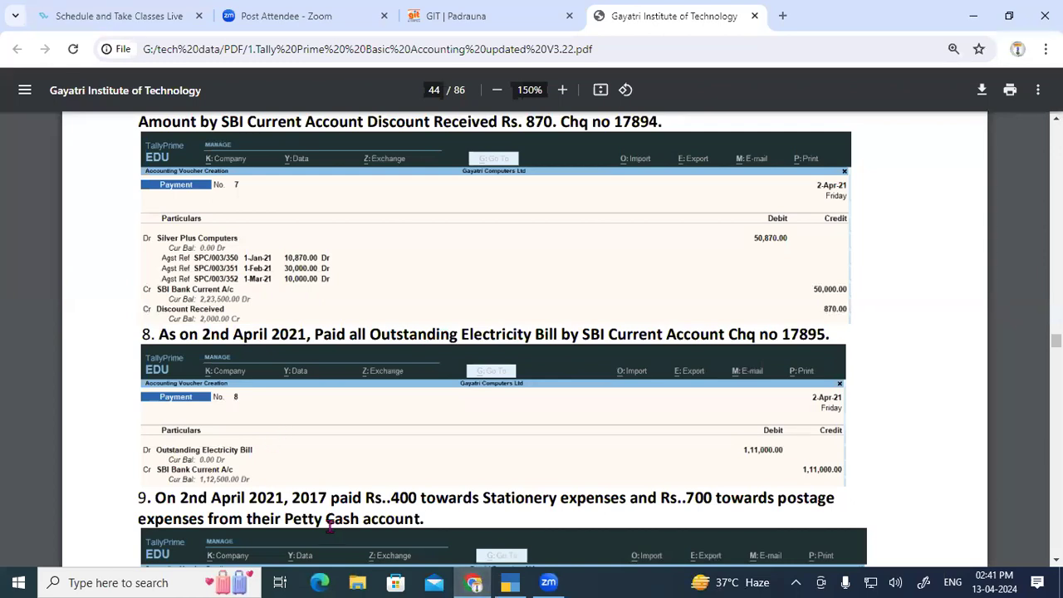
scroll(337, 532, down, 4)
scroll(255, 447, down, 1)
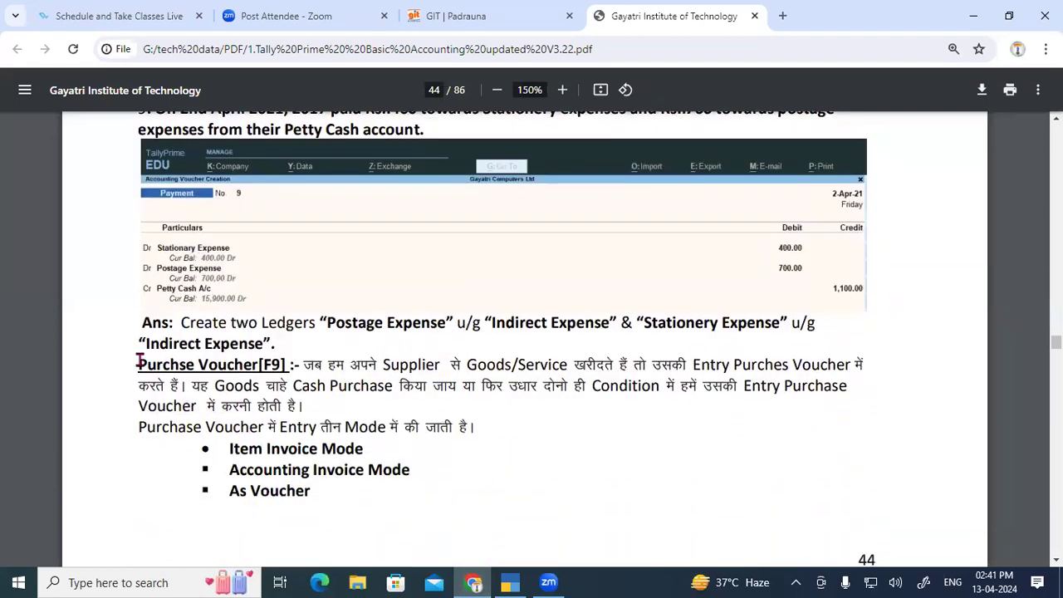
drag(136, 364, 268, 359)
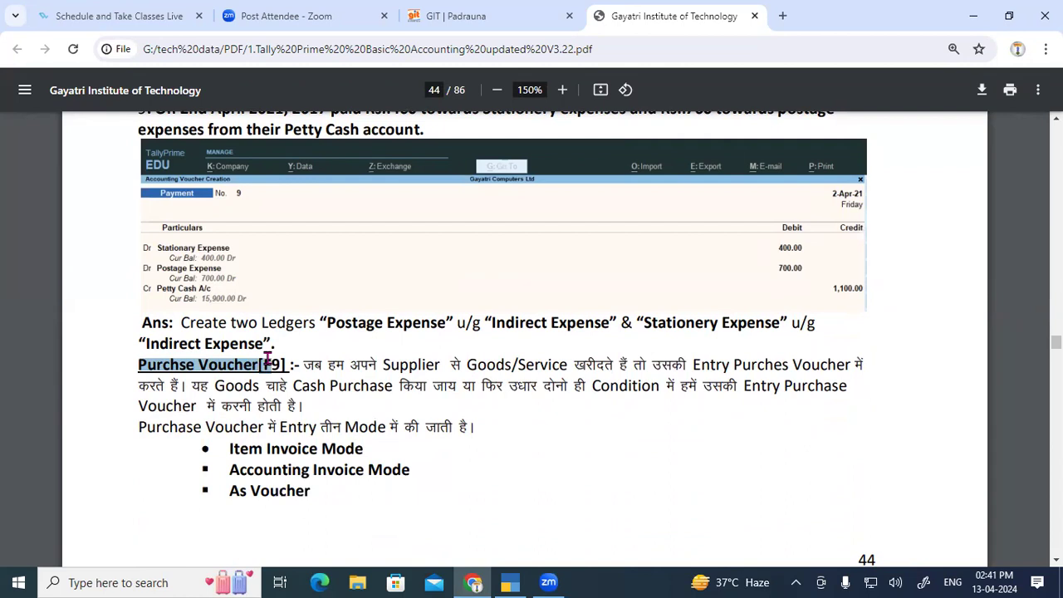
scroll(307, 388, down, 1)
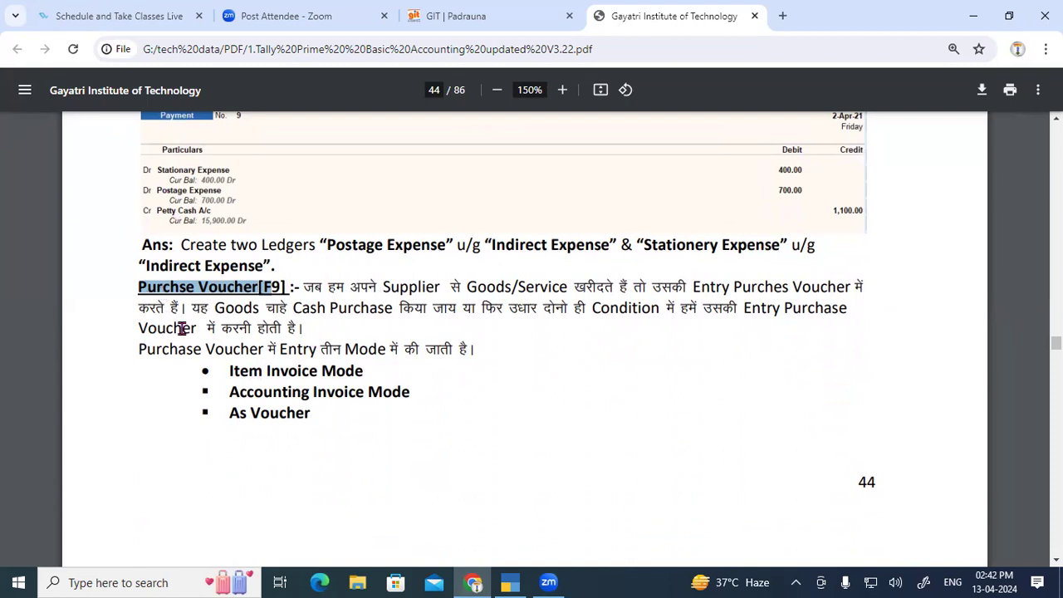
Step: Go back to the Types of voucher list on page 36 and review the accounting vouchers, highlighting Contra (F4) and Receipt (F6)
scroll(419, 372, up, 2)
scroll(415, 376, down, 2)
scroll(914, 276, up, 15)
scroll(914, 277, up, 20)
scroll(914, 276, up, 20)
scroll(913, 276, up, 20)
scroll(432, 311, up, 15)
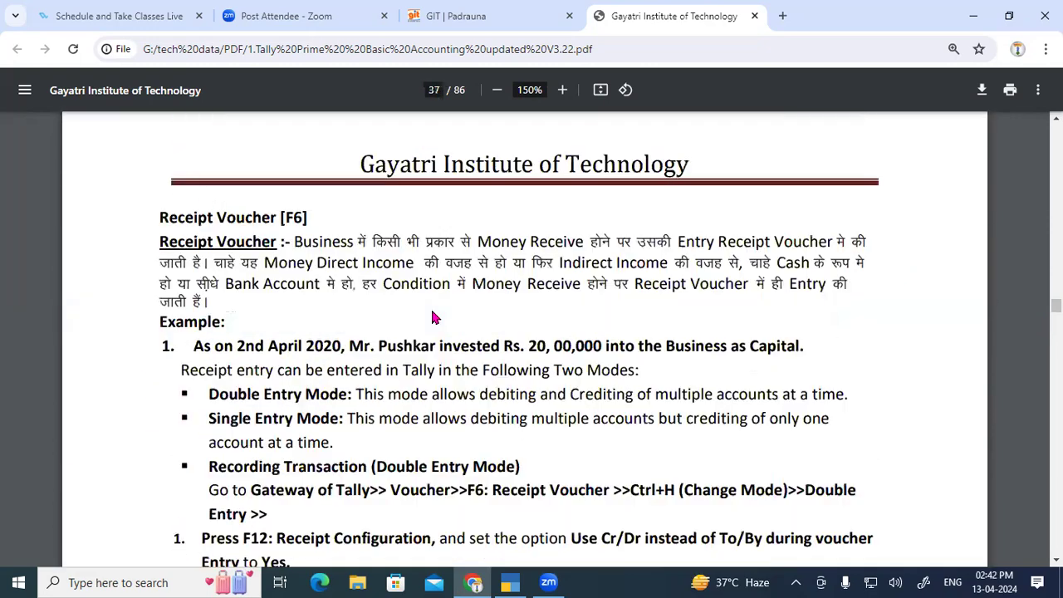
scroll(432, 317, up, 10)
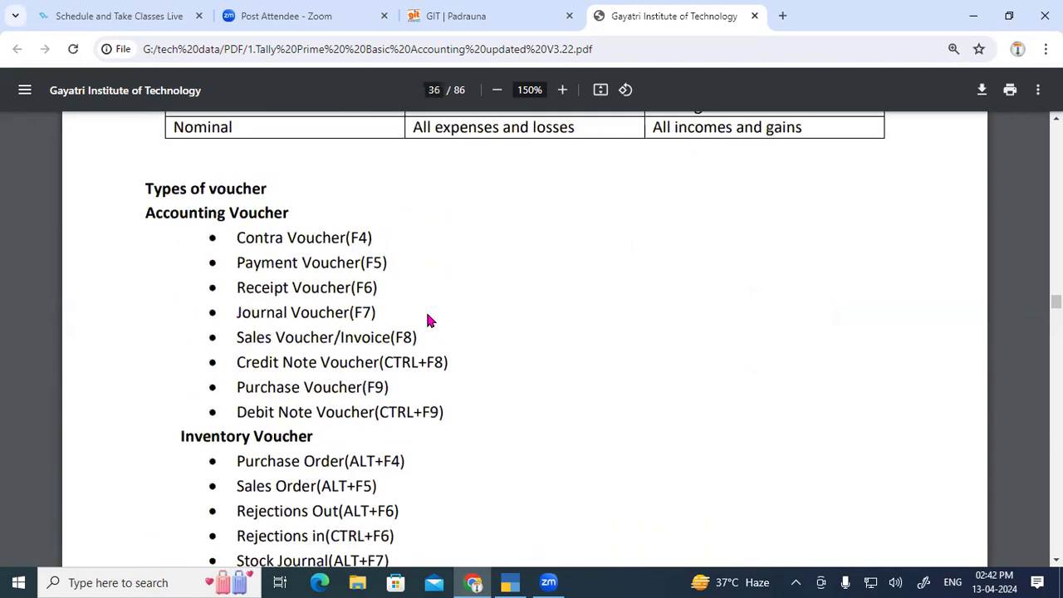
drag(234, 239, 383, 235)
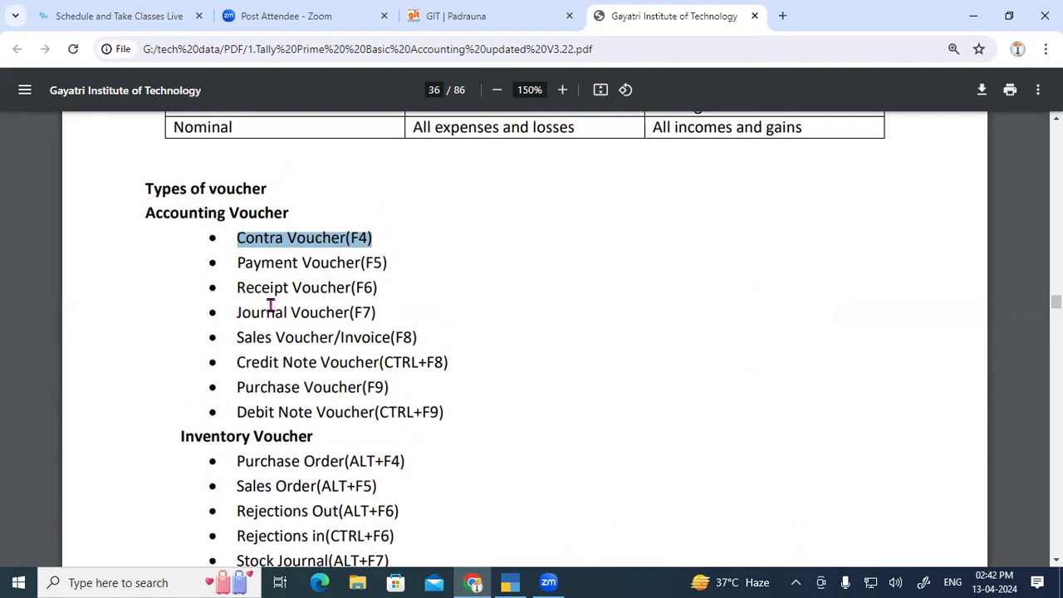
click(245, 288)
drag(244, 287, 389, 288)
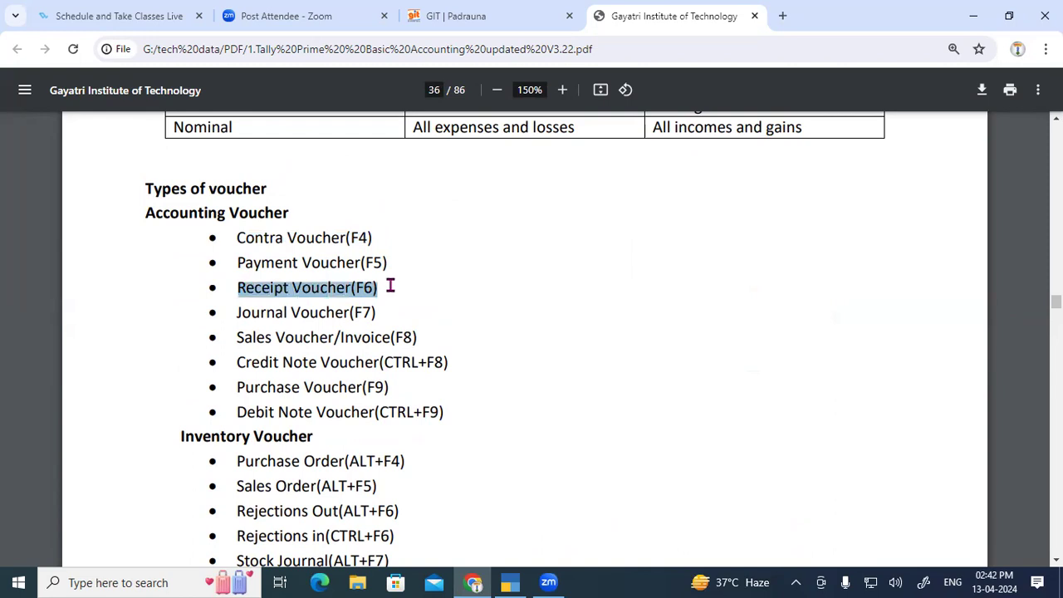
Step: Mark Journal Voucher (F7) and Purchase Voucher (F9) with red pen strokes, erase the marks, and leave drawing mode
drag(397, 313, 380, 315)
mouse_move(427, 387)
mouse_down()
mouse_move(391, 390)
mouse_move(426, 388)
mouse_up()
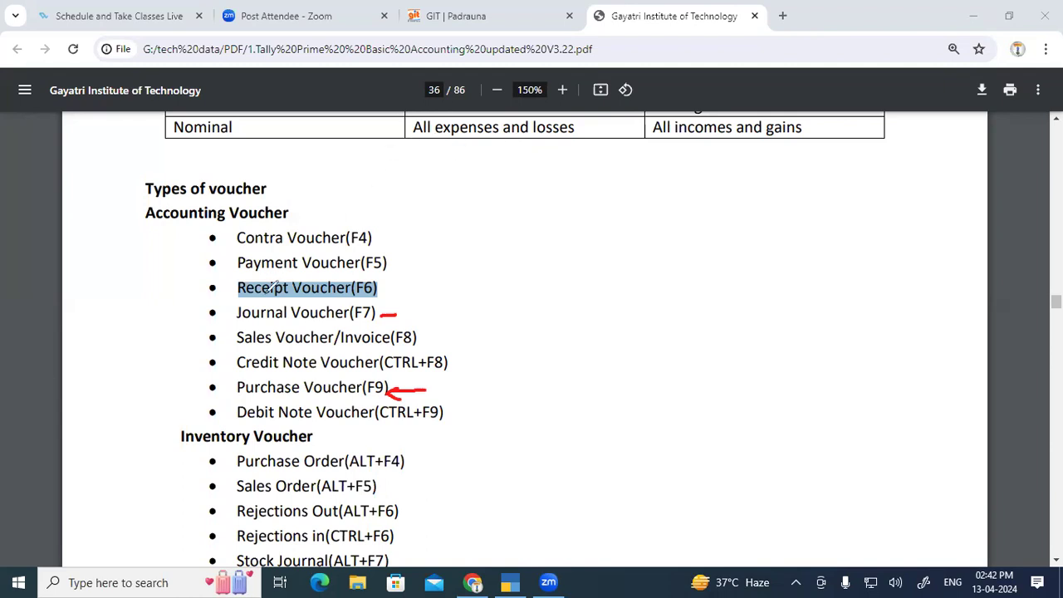
drag(235, 308, 259, 308)
drag(242, 400, 342, 399)
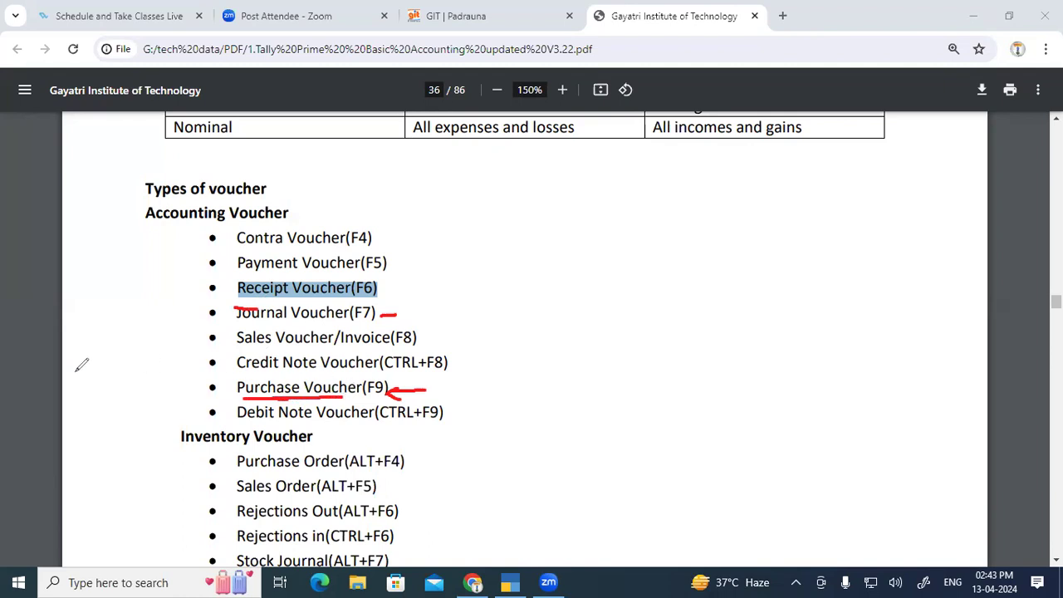
key(e)
drag(359, 388, 217, 384)
click(499, 382)
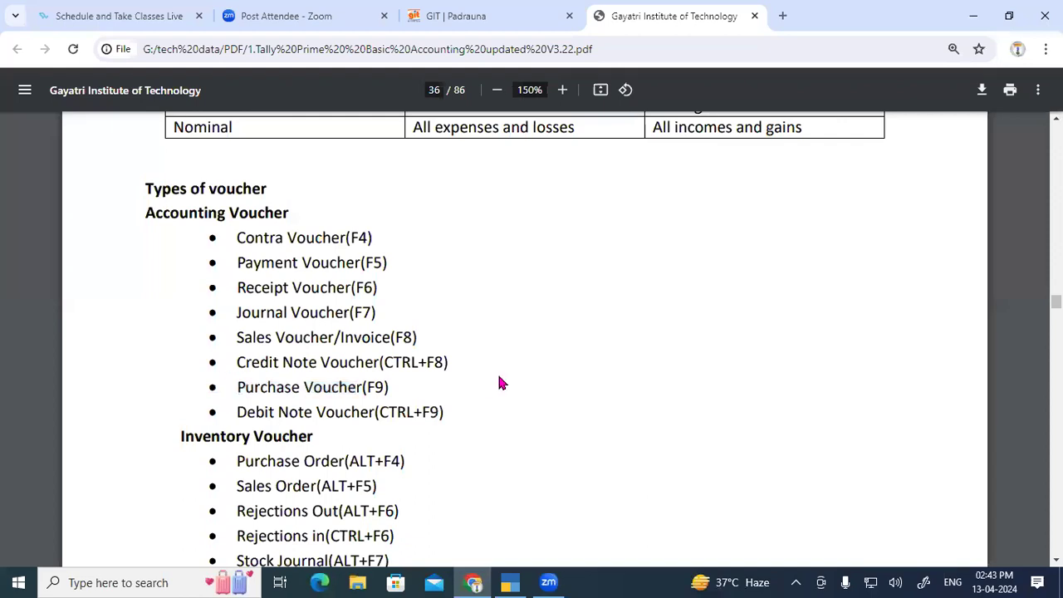
Step: Browse the PDF's contra and purchase voucher pages and return to the Purchase Voucher [F9] section on page 44
scroll(500, 383, down, 20)
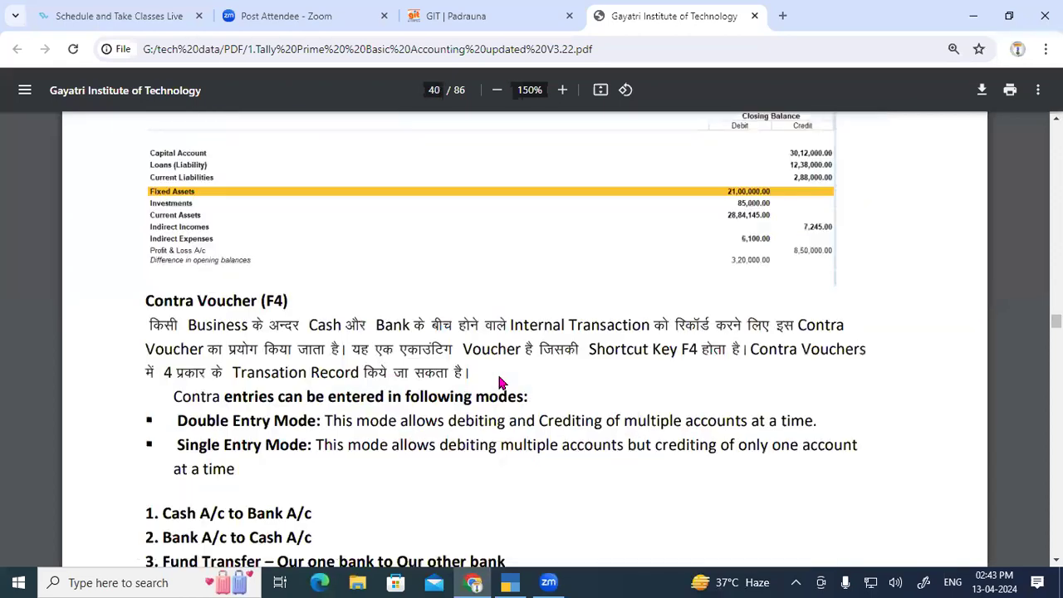
scroll(499, 383, down, 20)
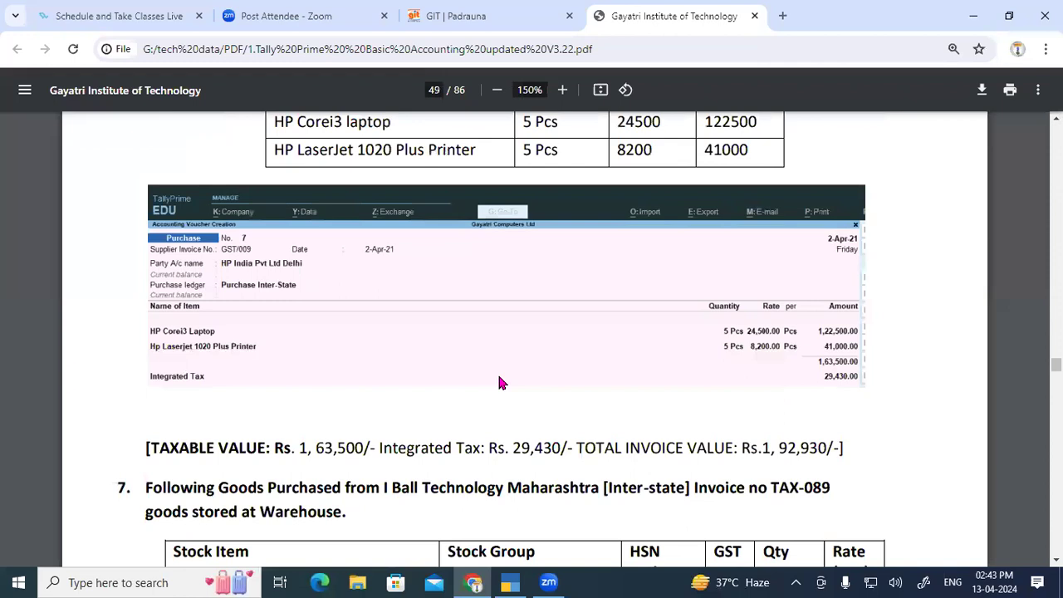
scroll(516, 379, up, 15)
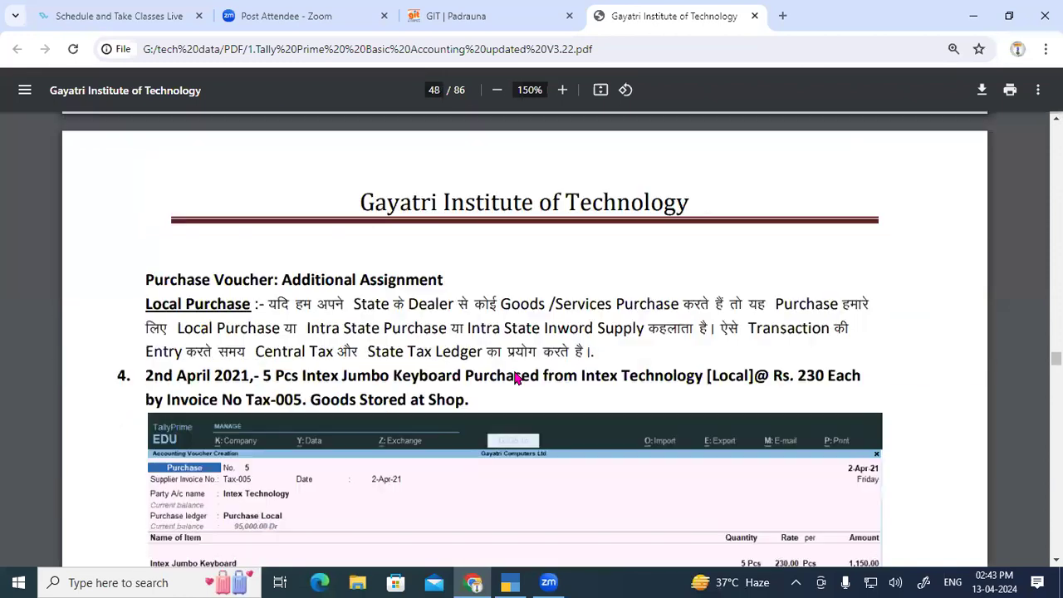
scroll(515, 378, up, 15)
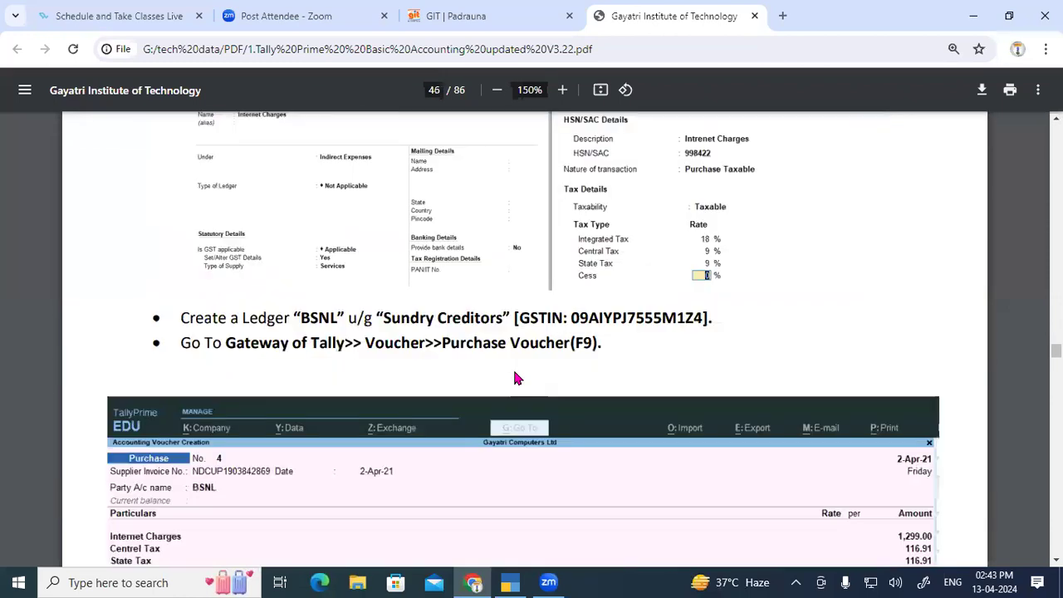
scroll(514, 378, up, 10)
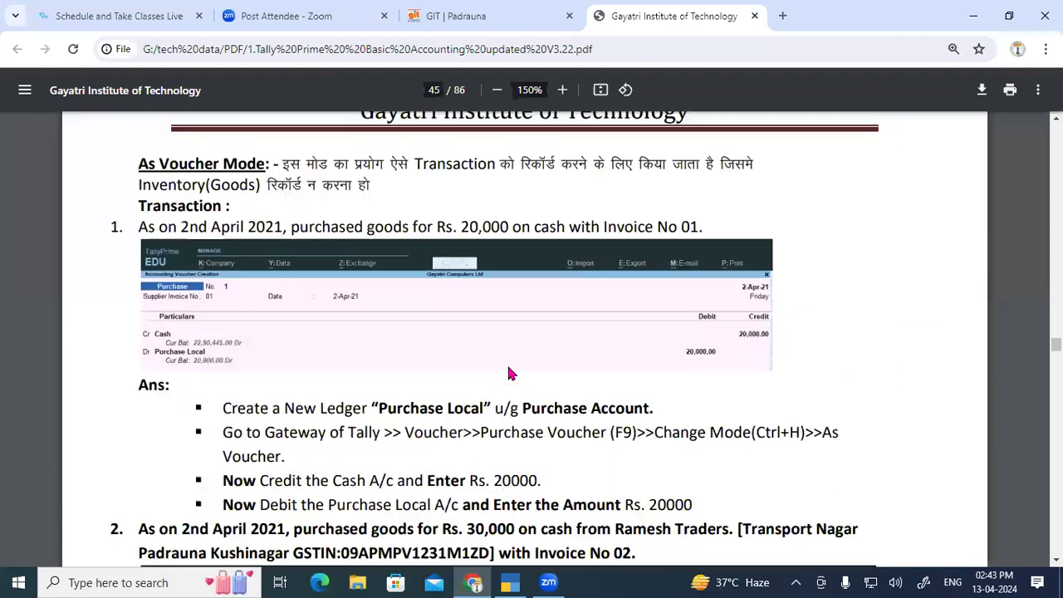
scroll(510, 373, up, 8)
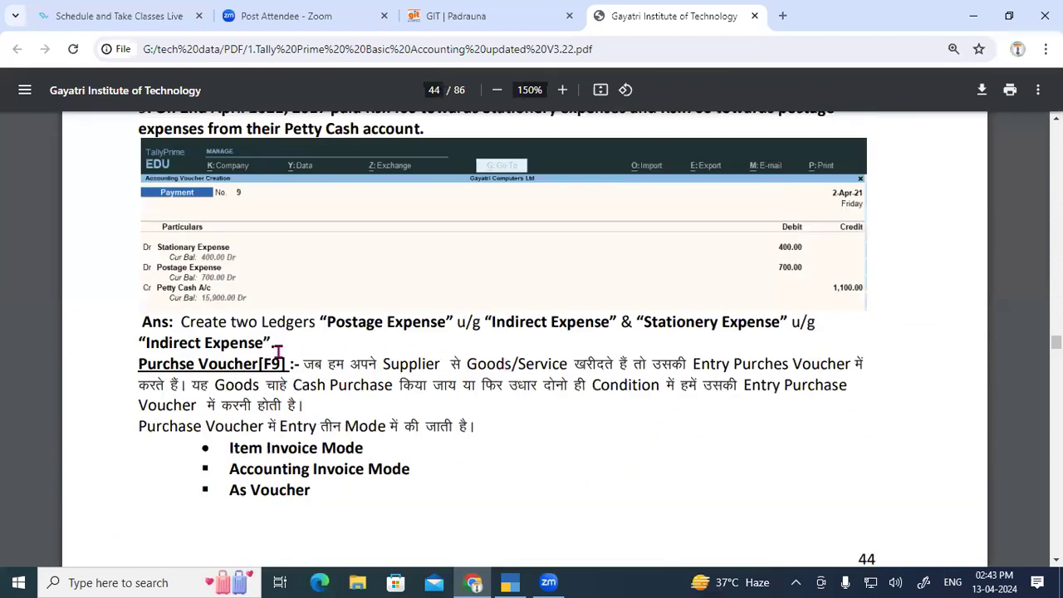
Step: Read the Purchase Voucher definition, highlighting the passages on buying goods or services from a supplier and on cash or credit purchases
drag(140, 363, 179, 378)
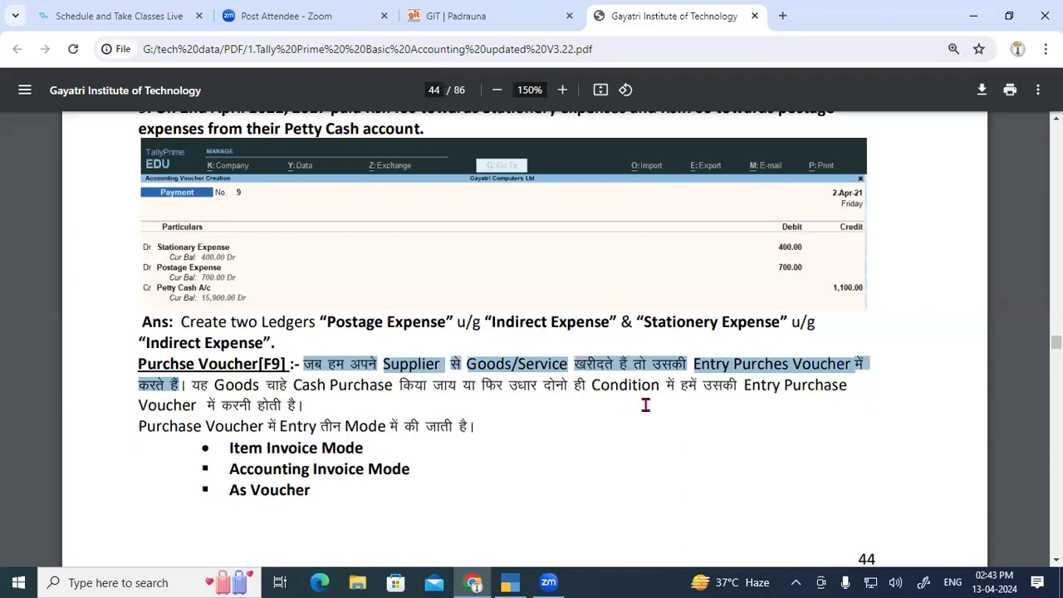
click(470, 364)
drag(468, 364, 524, 364)
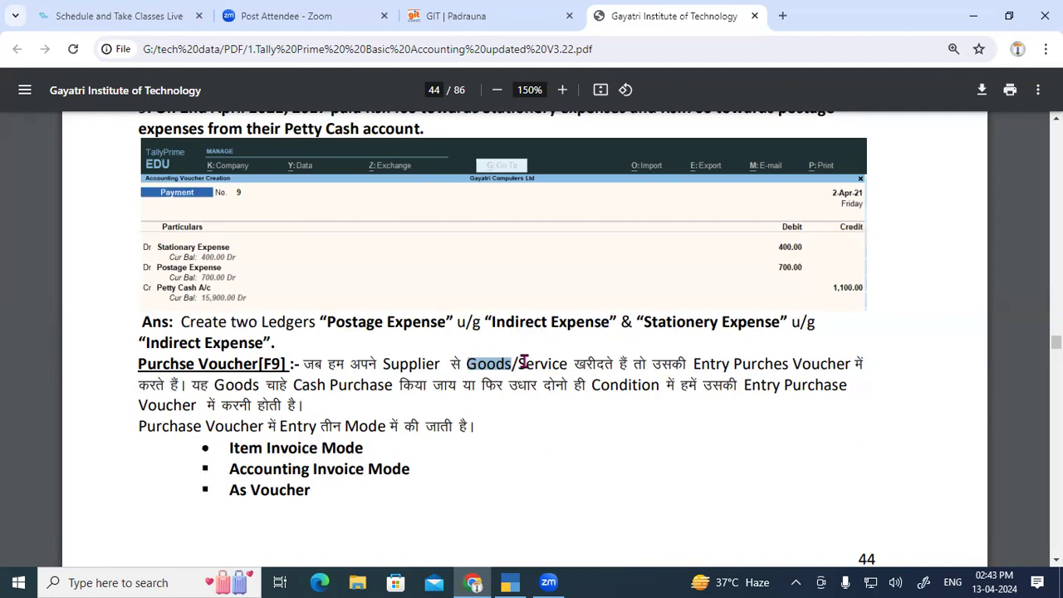
drag(133, 384, 459, 386)
click(194, 384)
drag(483, 387, 309, 401)
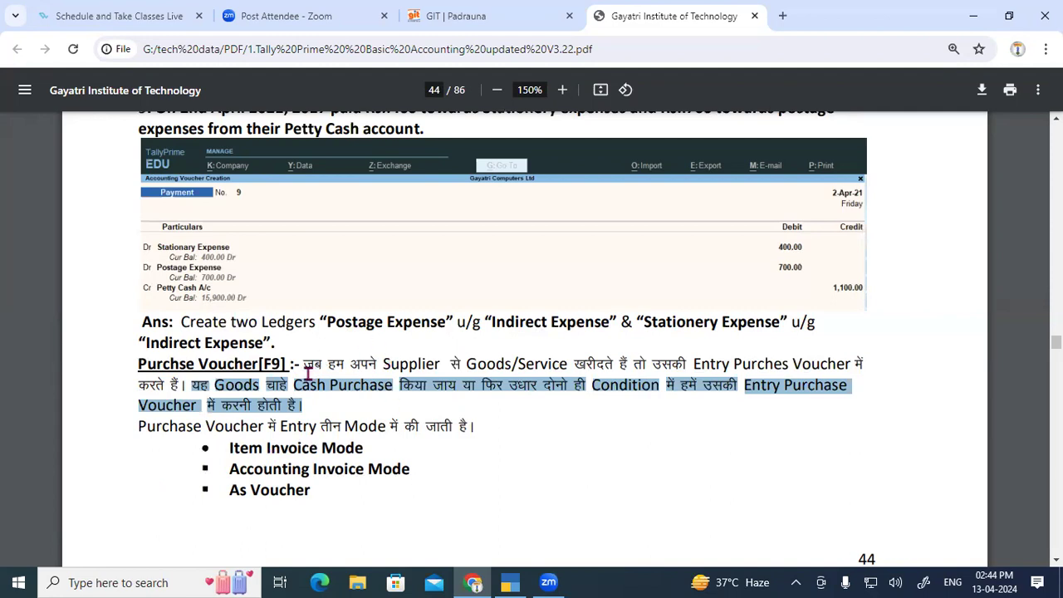
drag(295, 385, 408, 384)
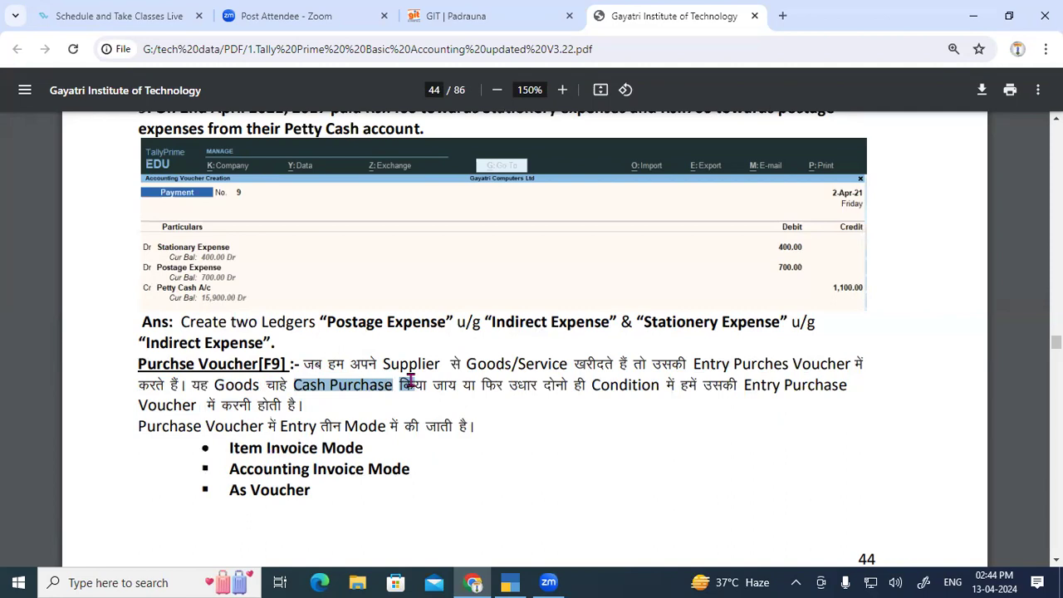
drag(215, 386, 276, 397)
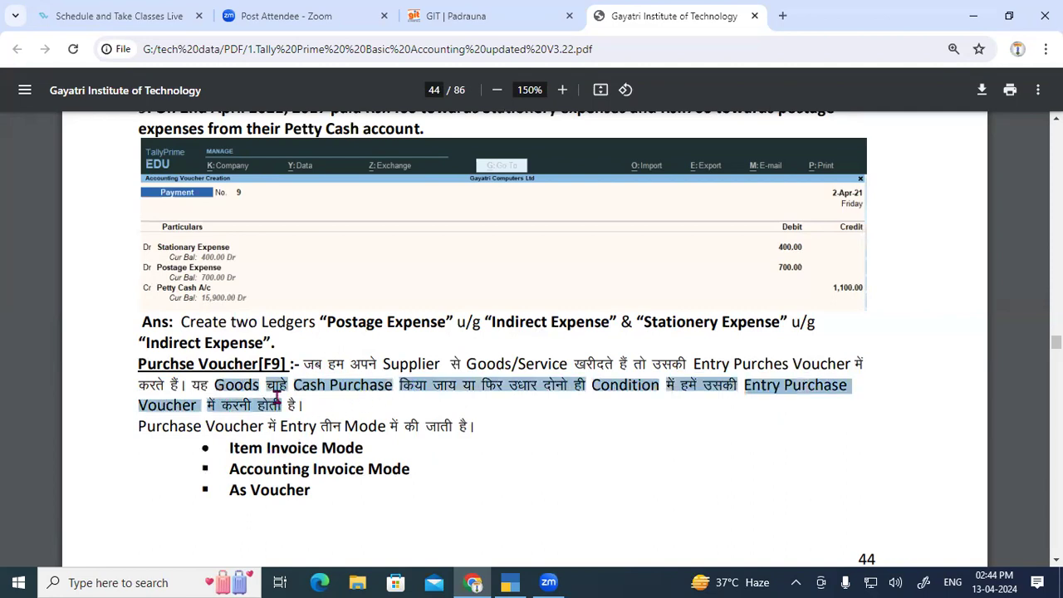
Step: Review the three purchase entry modes, highlighting Item Invoice Mode, Accounting Invoice Mode and As Voucher in the list
drag(147, 426, 326, 419)
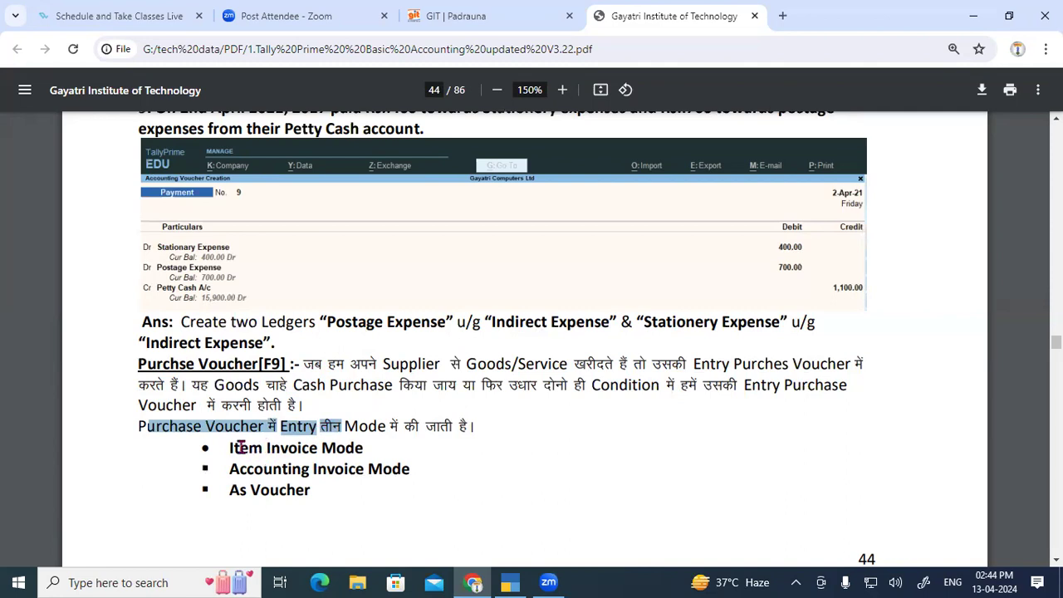
drag(239, 448, 361, 441)
drag(231, 469, 407, 468)
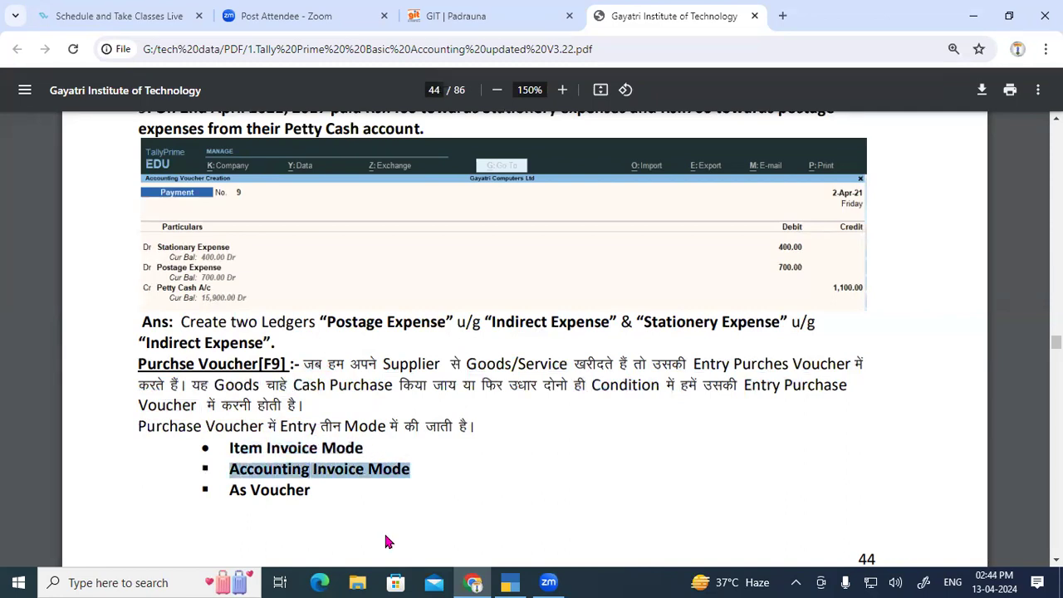
drag(234, 490, 315, 489)
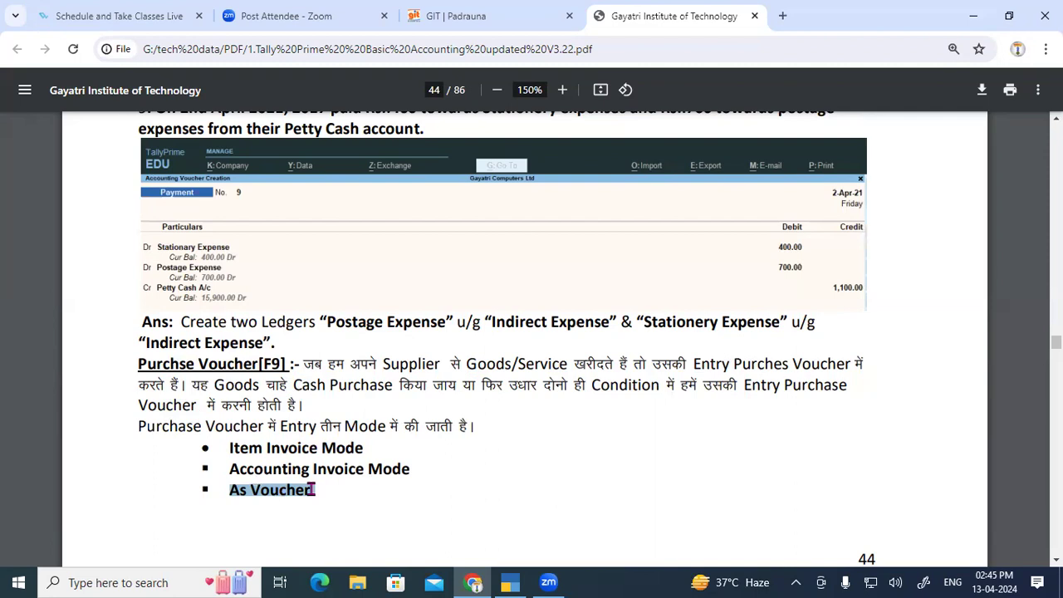
click(243, 450)
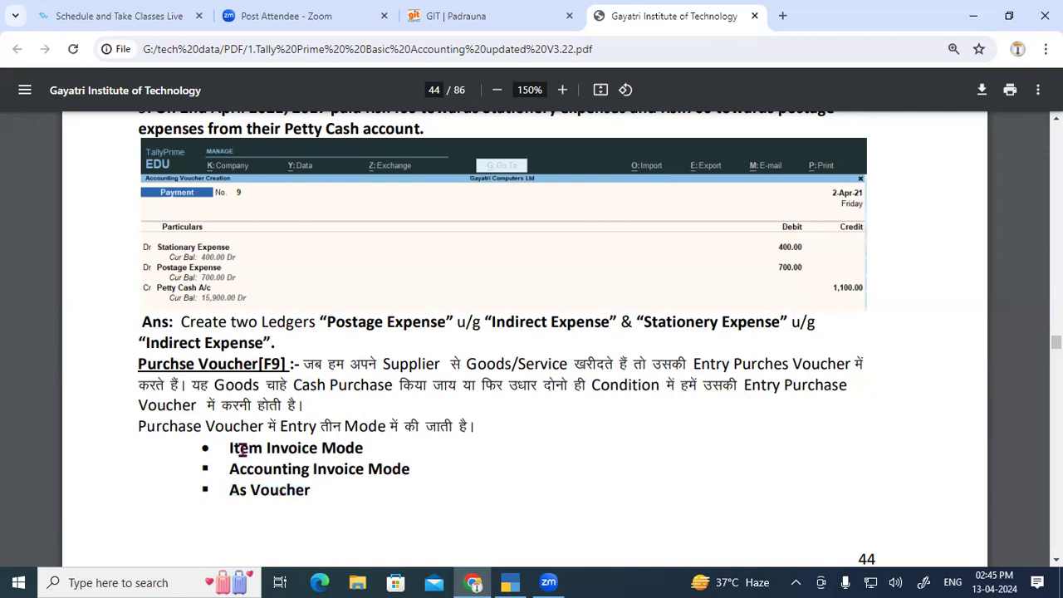
drag(243, 449, 374, 446)
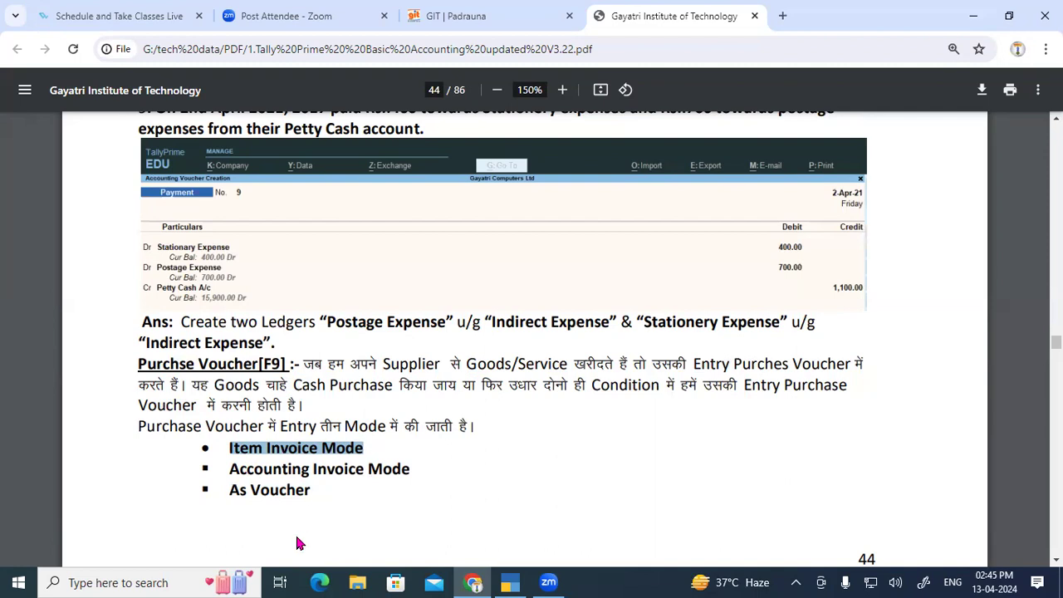
drag(226, 491, 355, 495)
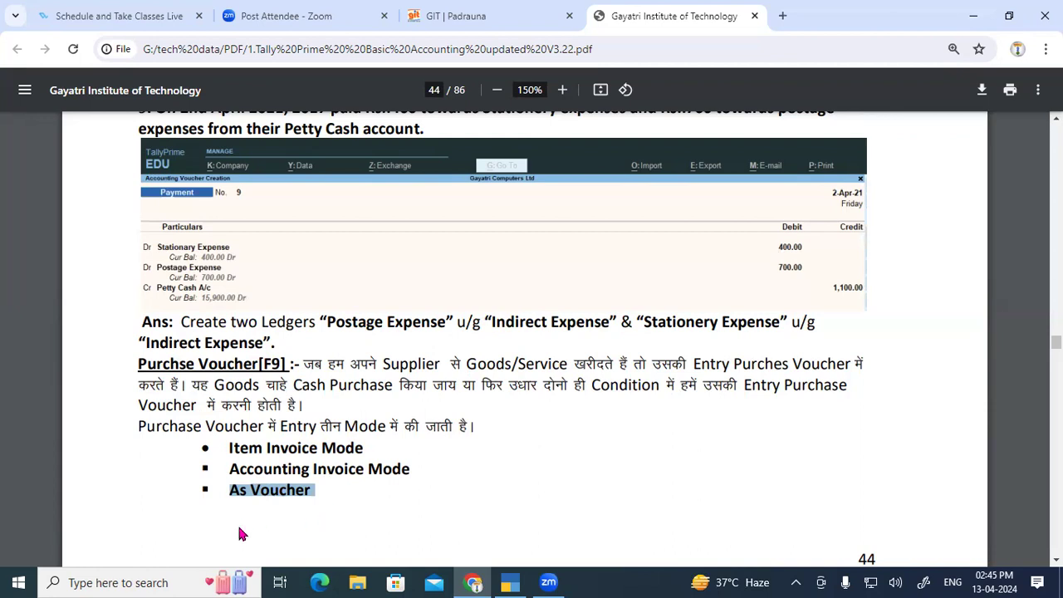
drag(222, 442, 366, 443)
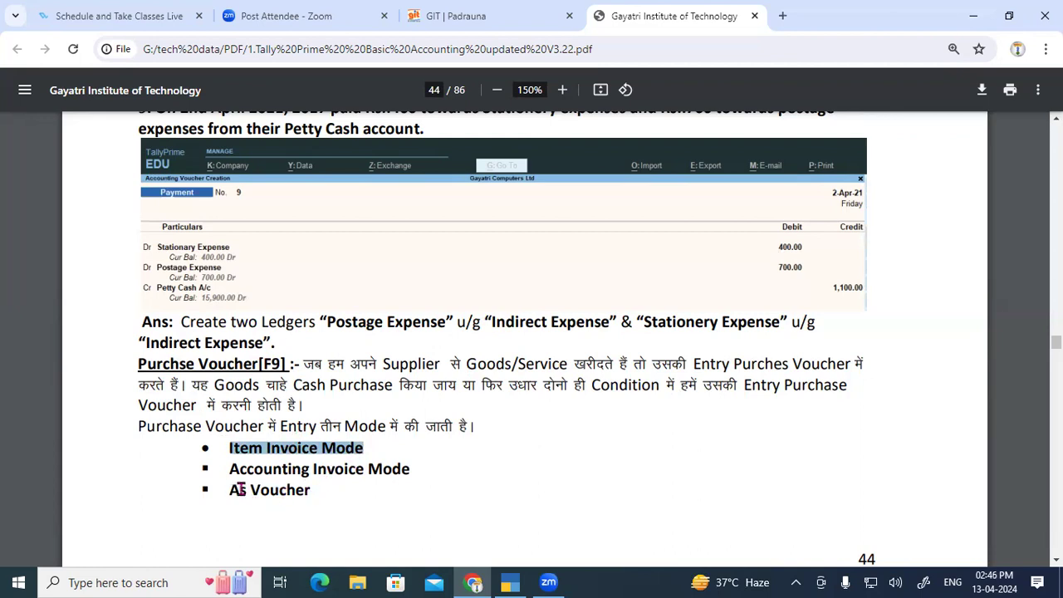
drag(235, 490, 314, 471)
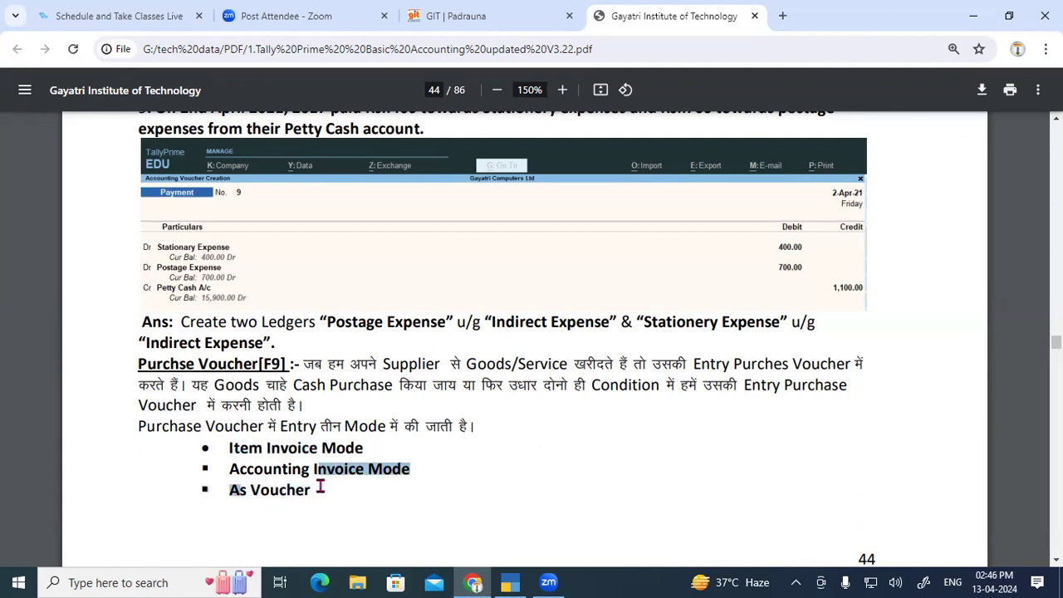
drag(240, 469, 423, 466)
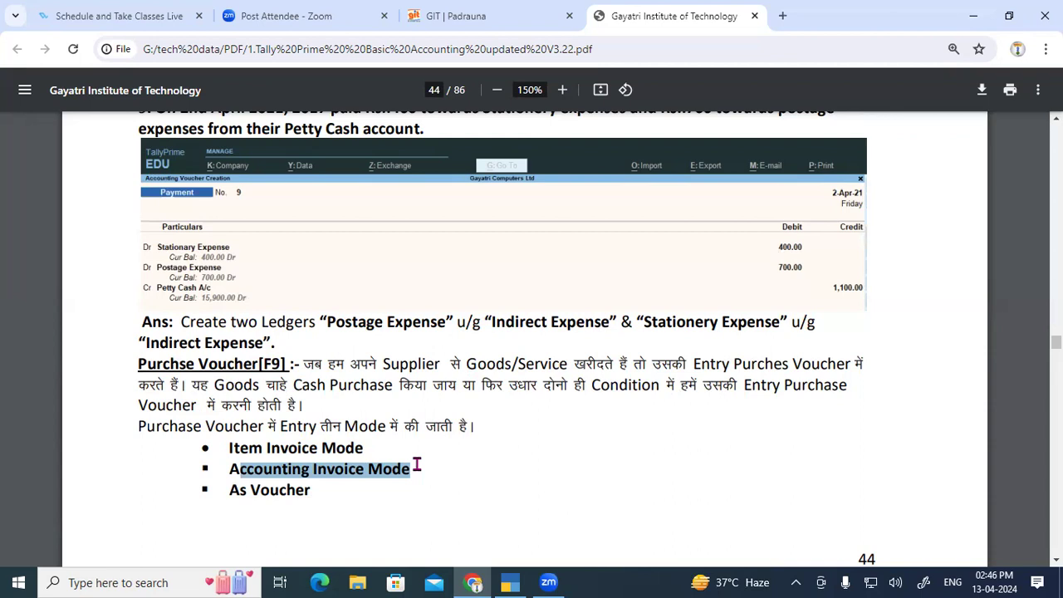
drag(231, 469, 425, 474)
Step: Find and highlight the As Voucher Mode heading on page 45, rechecking the mode list on page 44 in between
scroll(419, 471, down, 4)
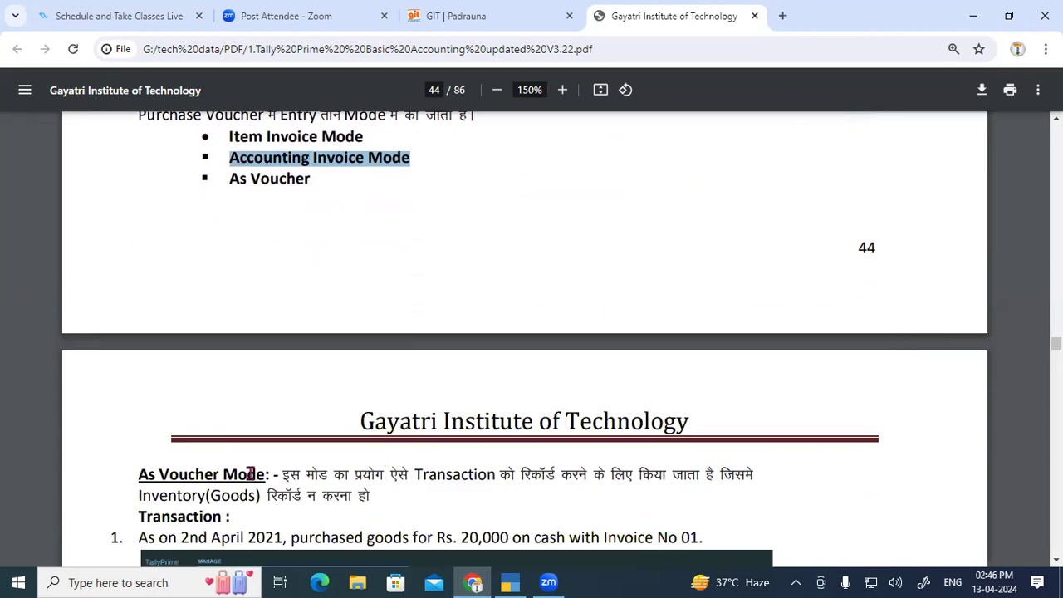
drag(138, 473, 260, 476)
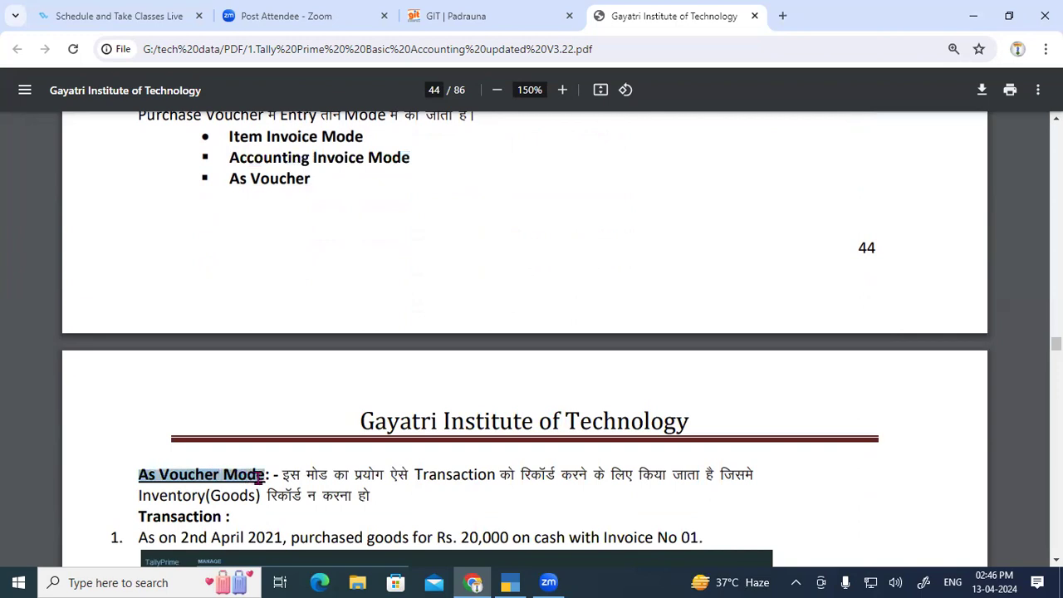
scroll(254, 478, up, 3)
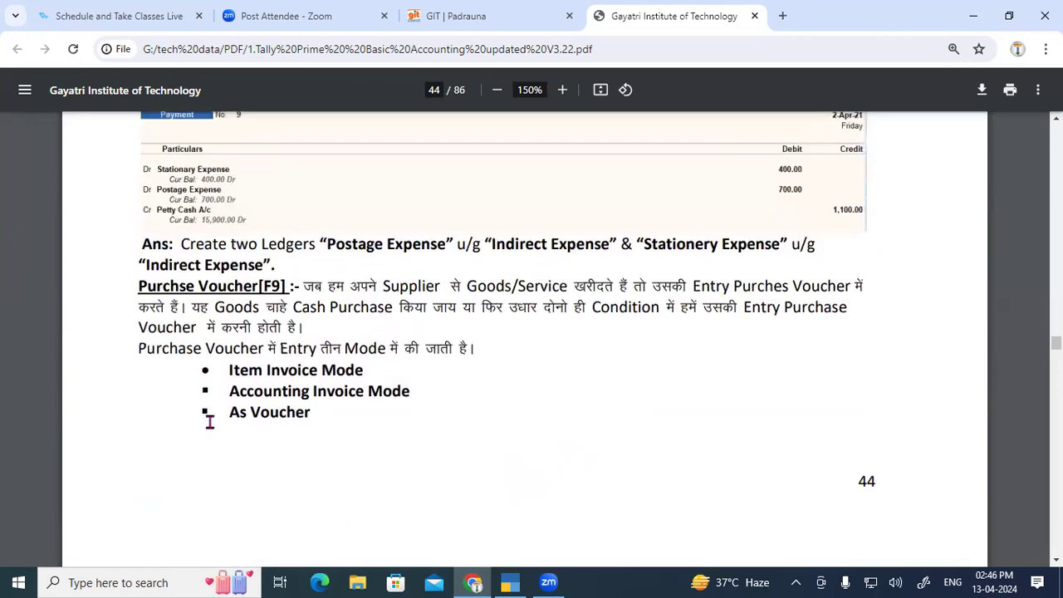
drag(171, 307, 353, 418)
scroll(352, 426, down, 4)
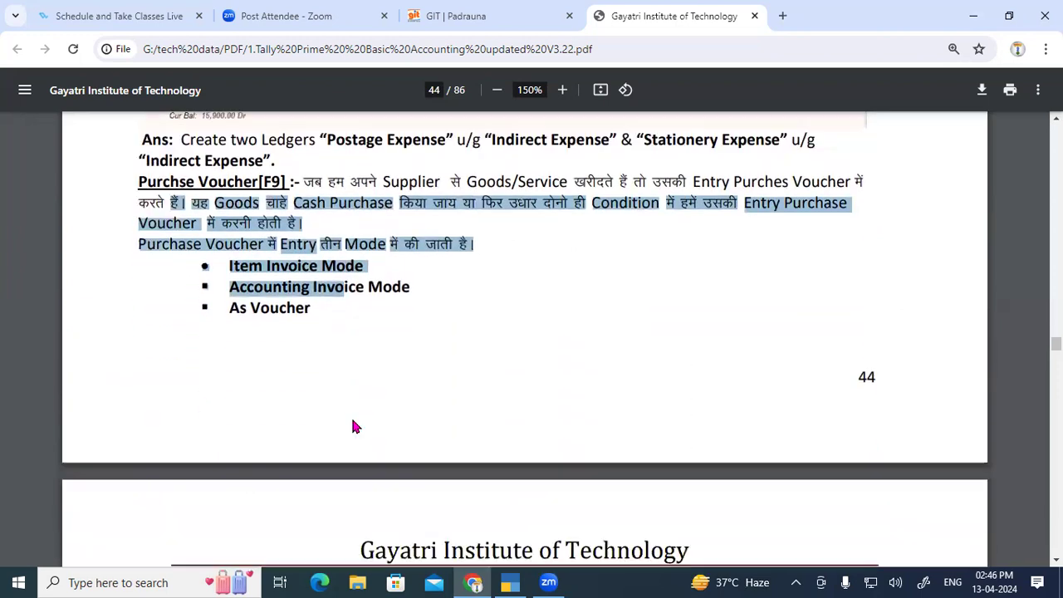
drag(138, 397, 257, 393)
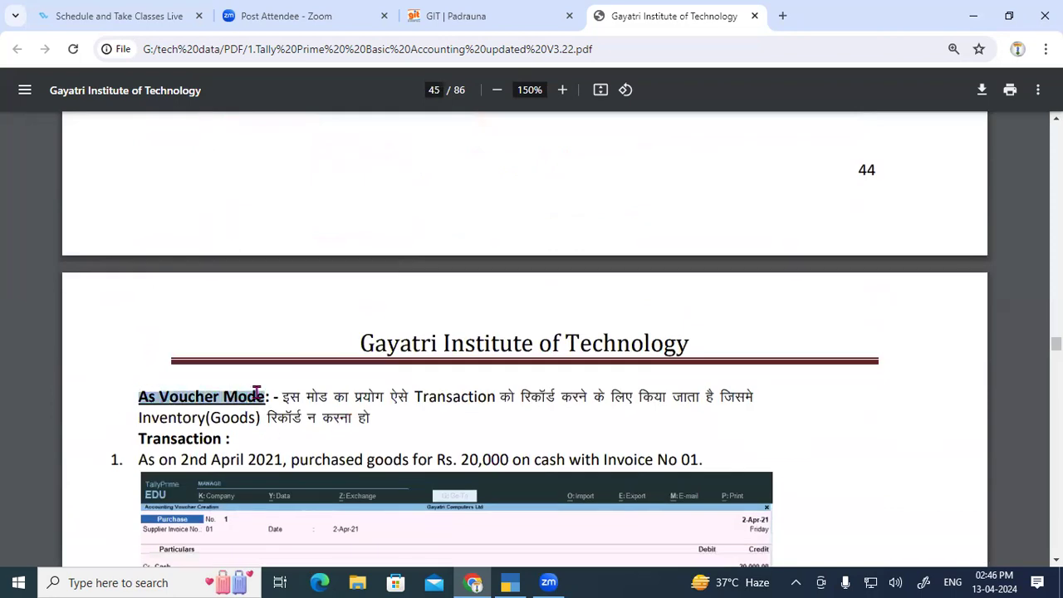